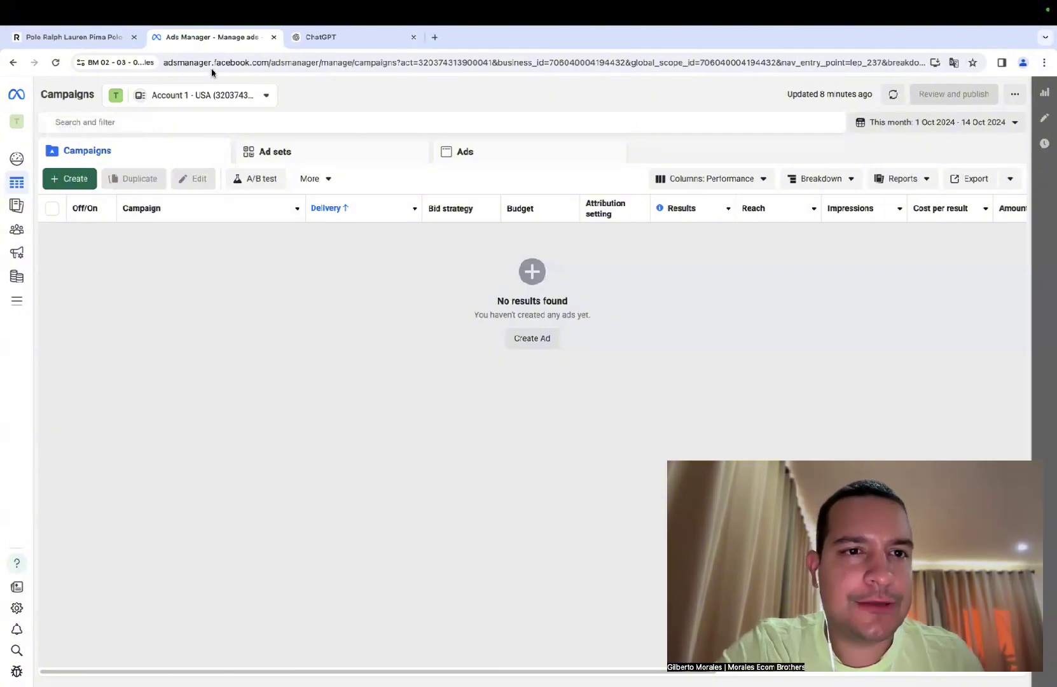
# Step: Create a new campaign with the Sales objective, using the Manual sales campaign setup
pyautogui.click(78, 183)
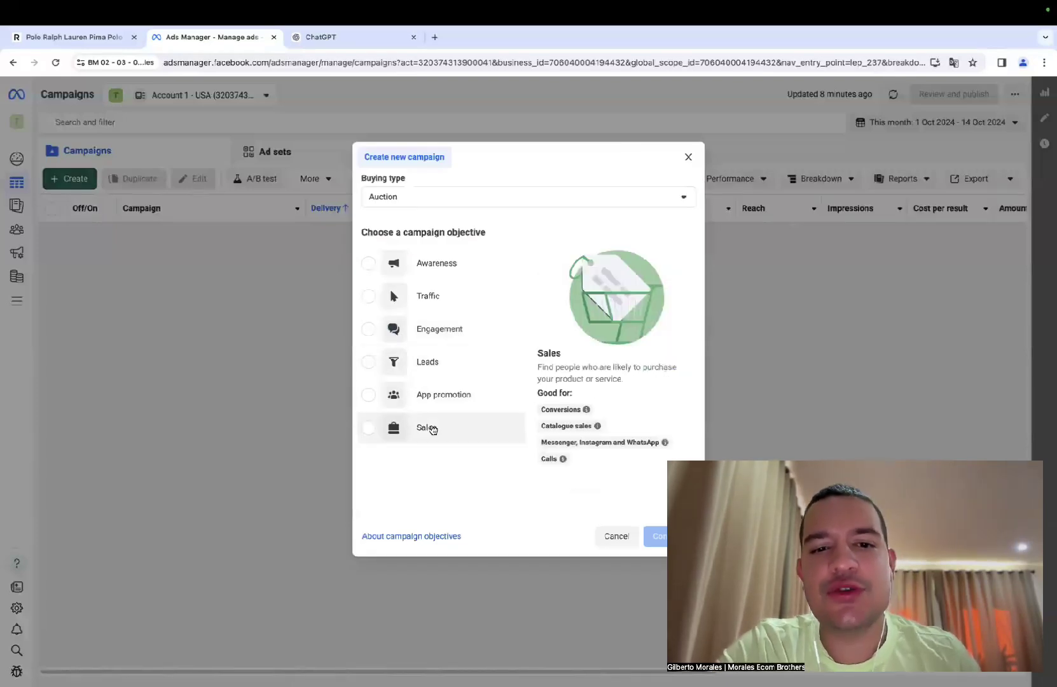
pyautogui.click(432, 429)
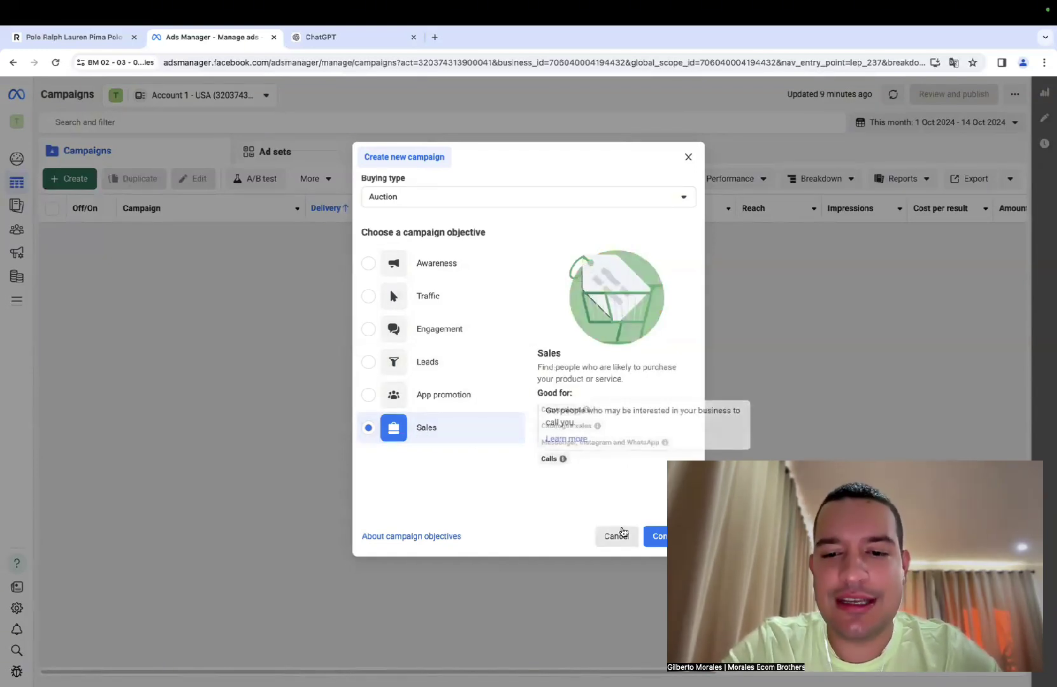
pyautogui.click(646, 533)
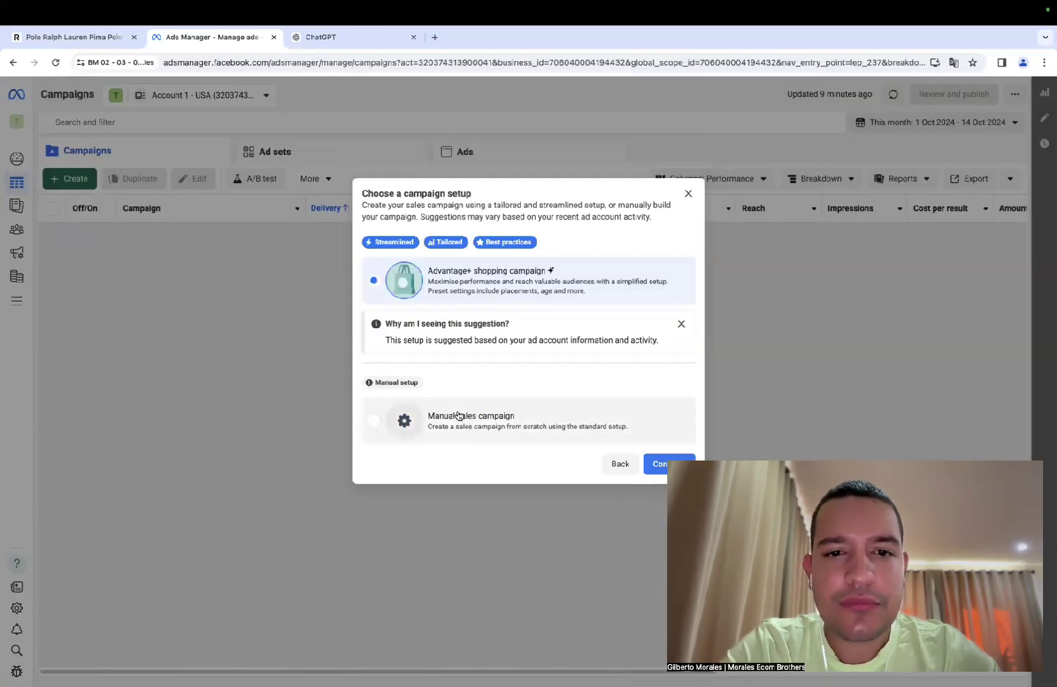
pyautogui.click(678, 322)
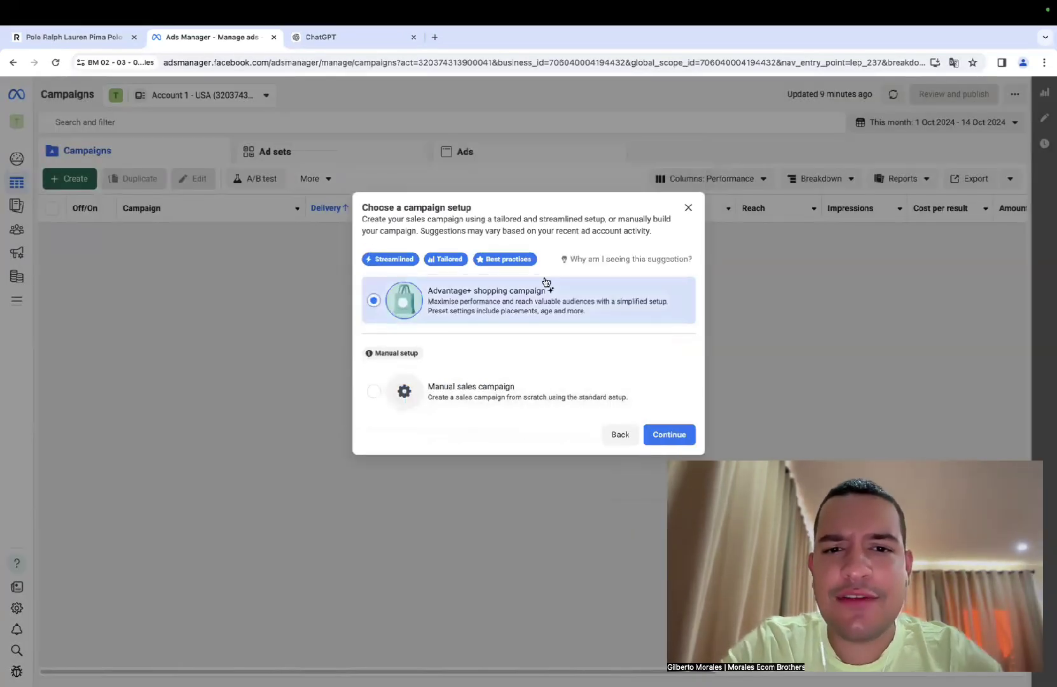
pyautogui.moveTo(551, 297)
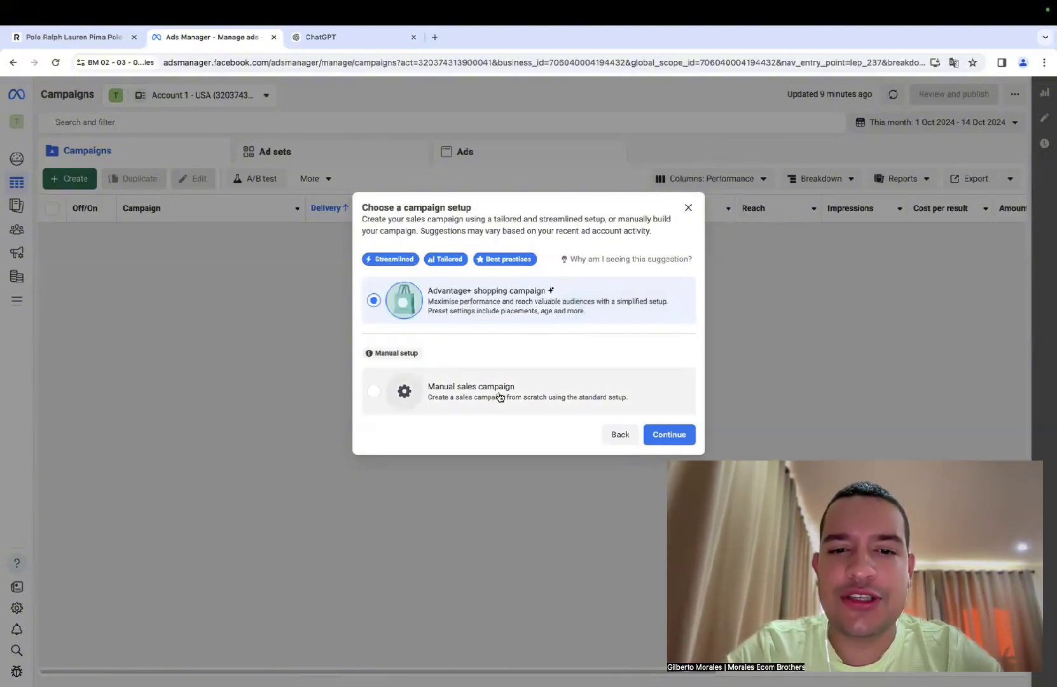
pyautogui.click(523, 398)
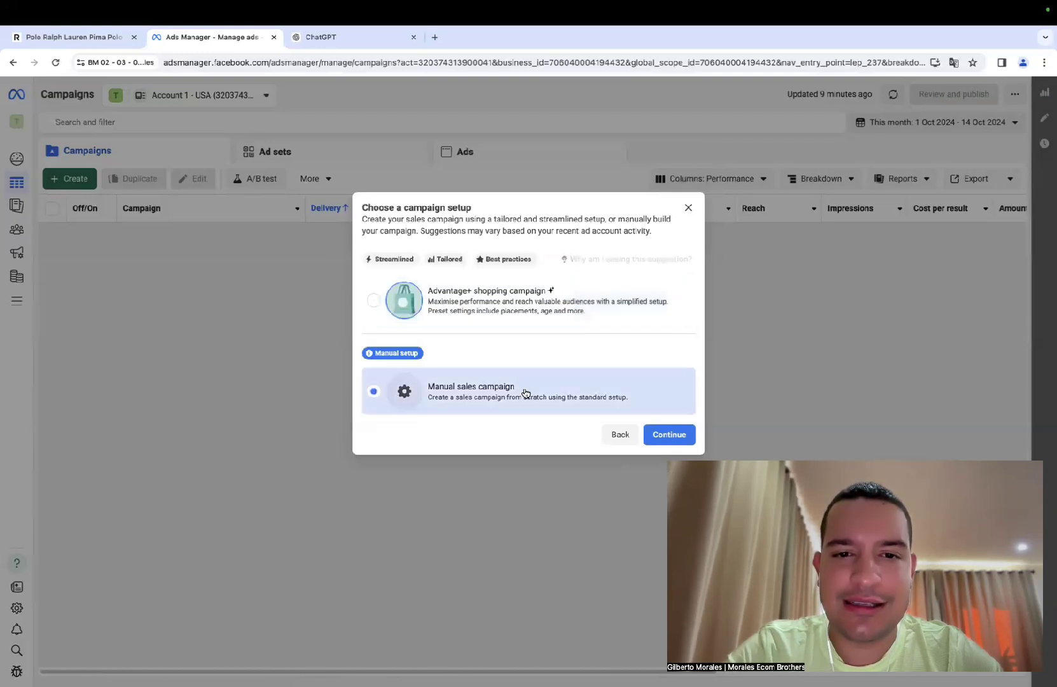
pyautogui.click(677, 434)
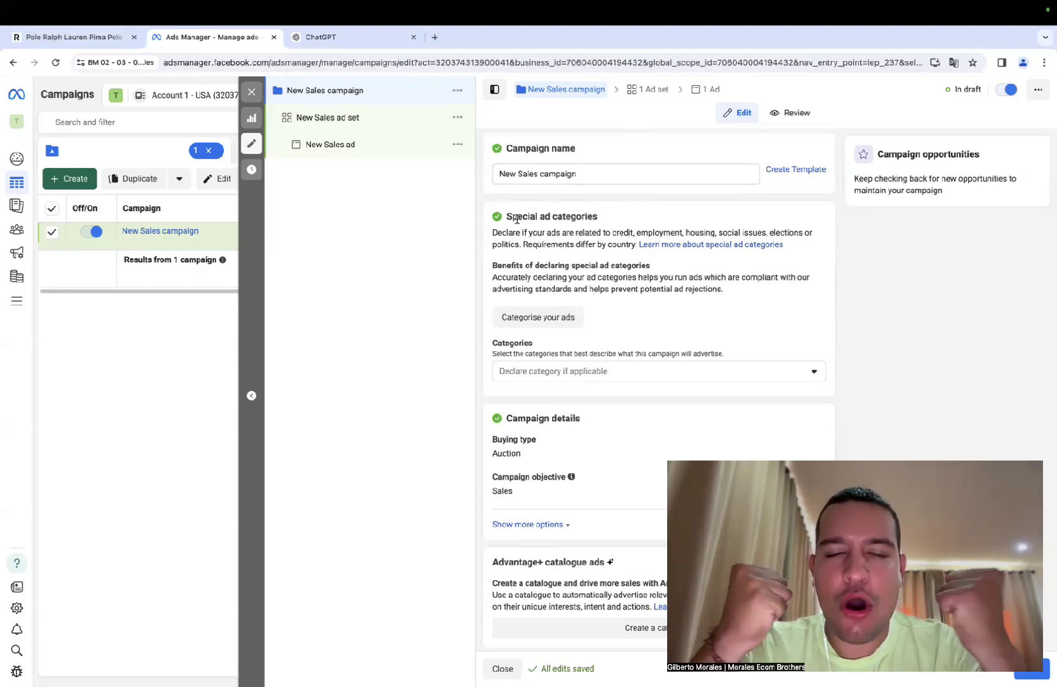
# Step: Rename the campaign as Winter Leather Boots
pyautogui.click(584, 169)
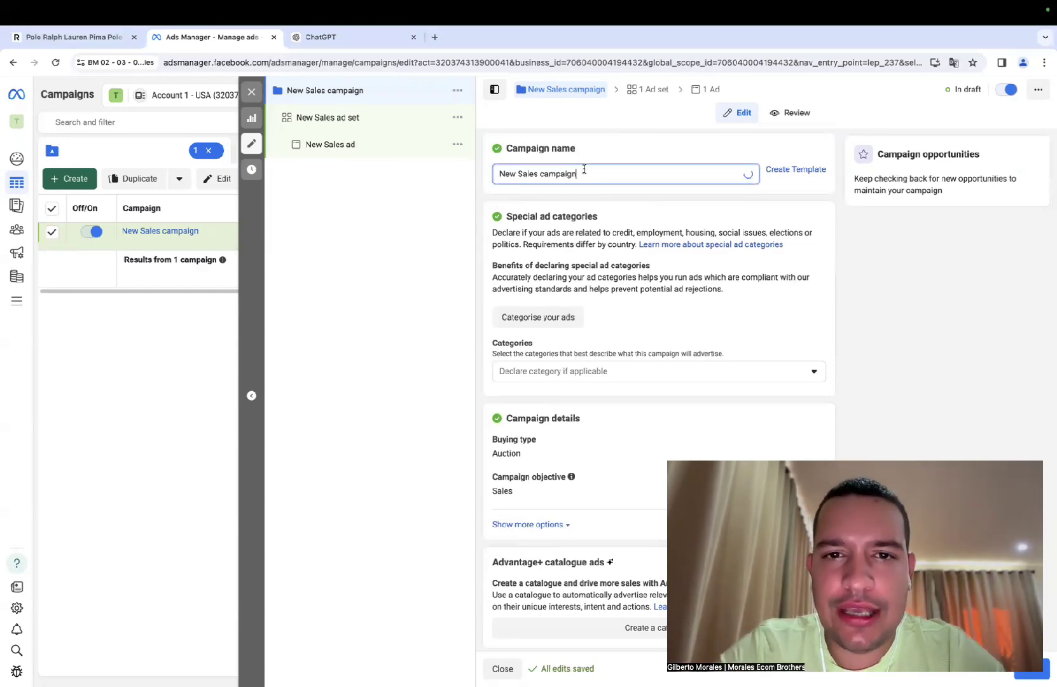
pyautogui.hotkey('ctrl', 'a')
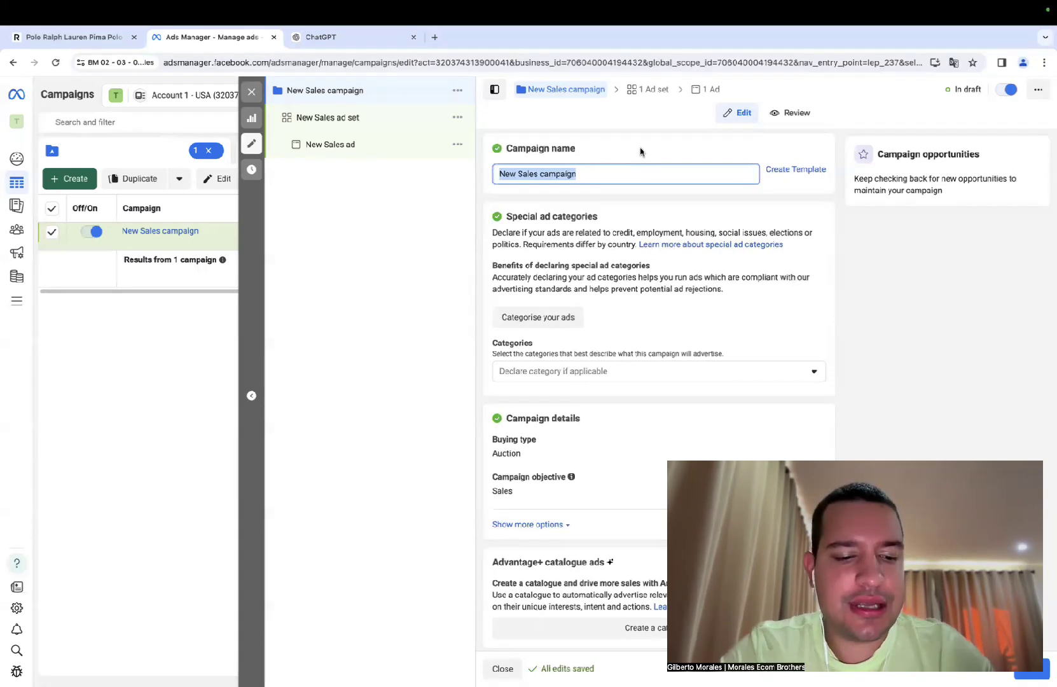
pyautogui.write('Leather')
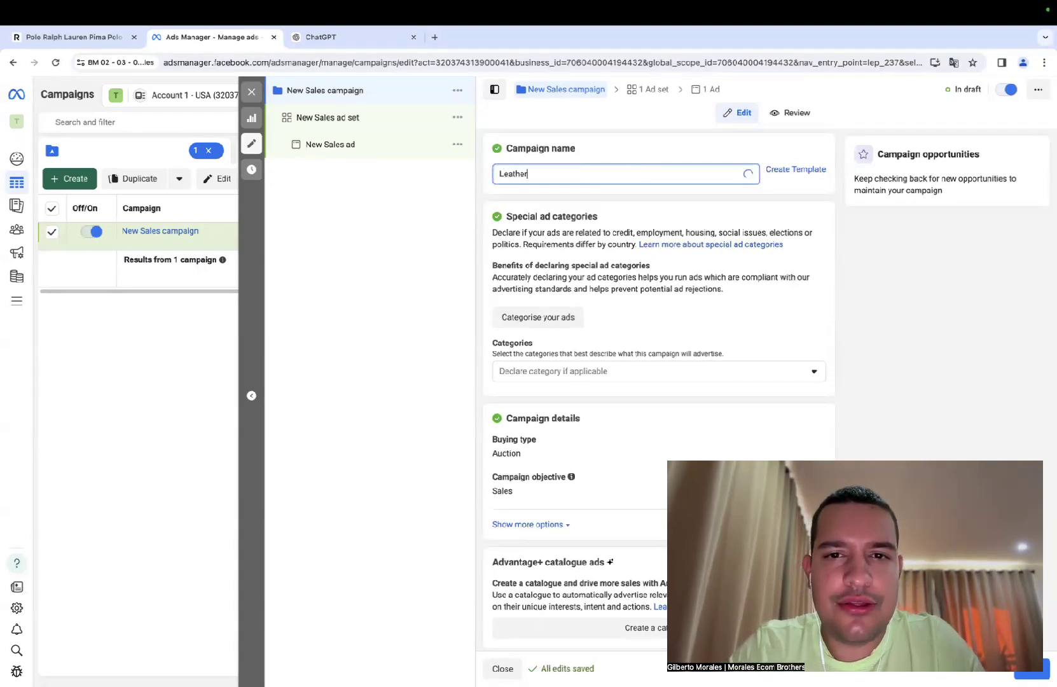
pyautogui.write(' Boots')
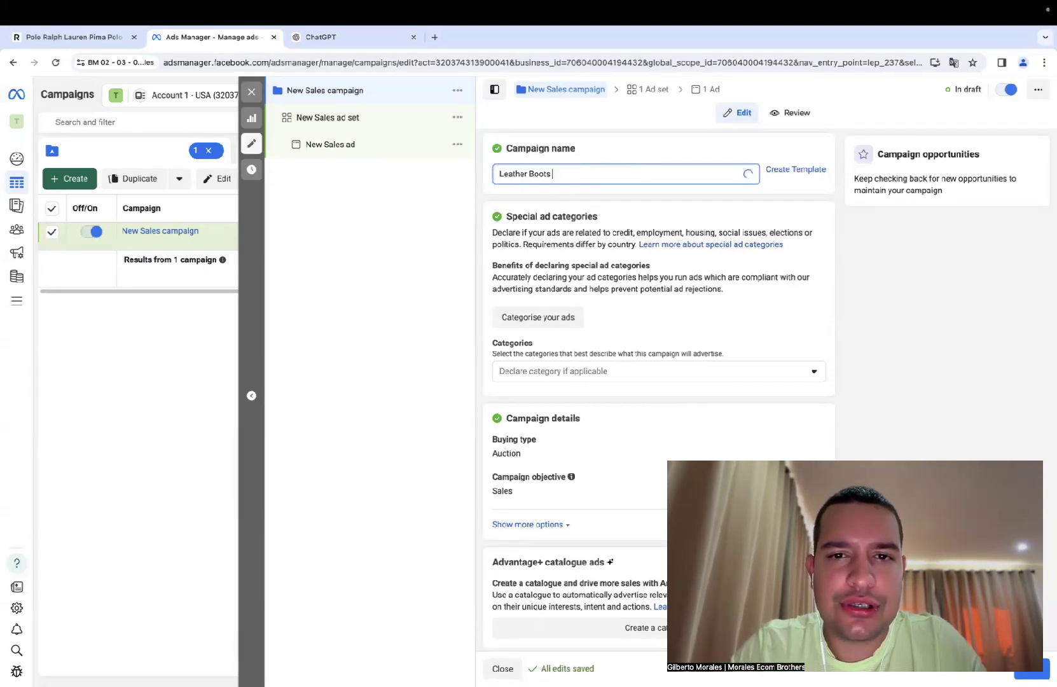
pyautogui.click(500, 174)
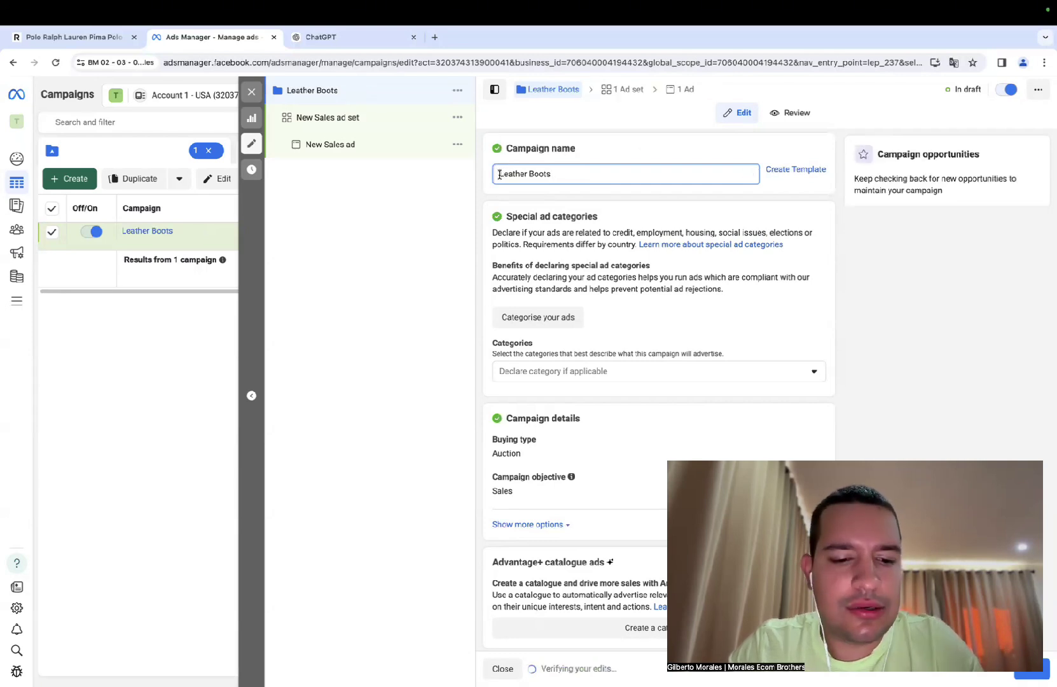
pyautogui.write('w')
pyautogui.press('BackSpace')
pyautogui.write('Winter')
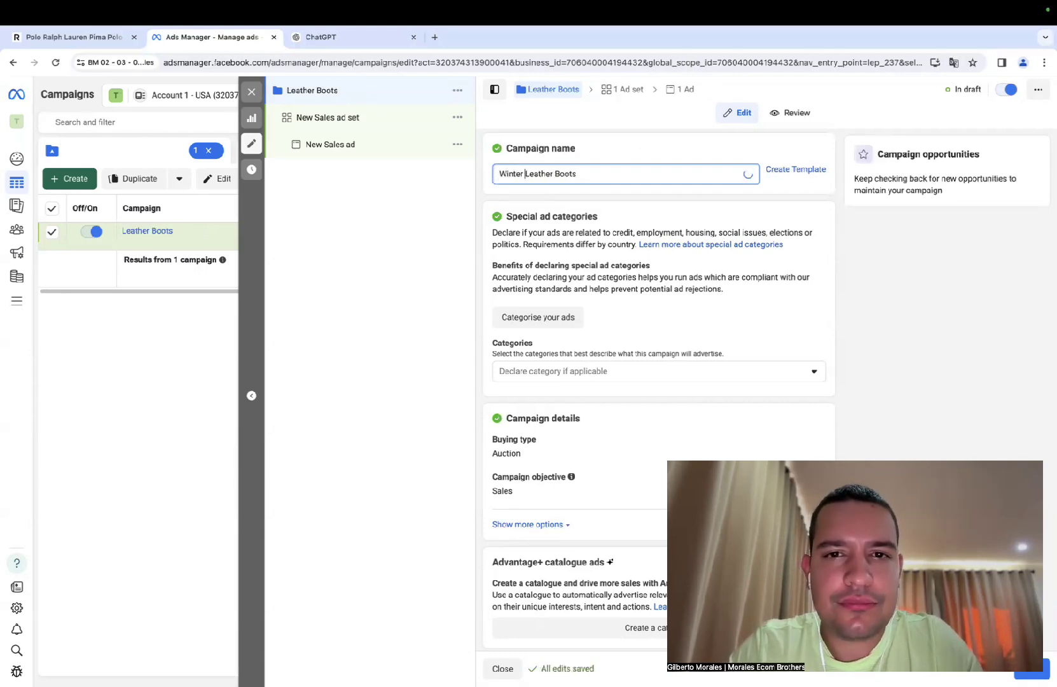
pyautogui.click(599, 149)
# Step: Review the remaining campaign-level settings and continue to the ad set
pyautogui.scroll(-5, 531, 286)
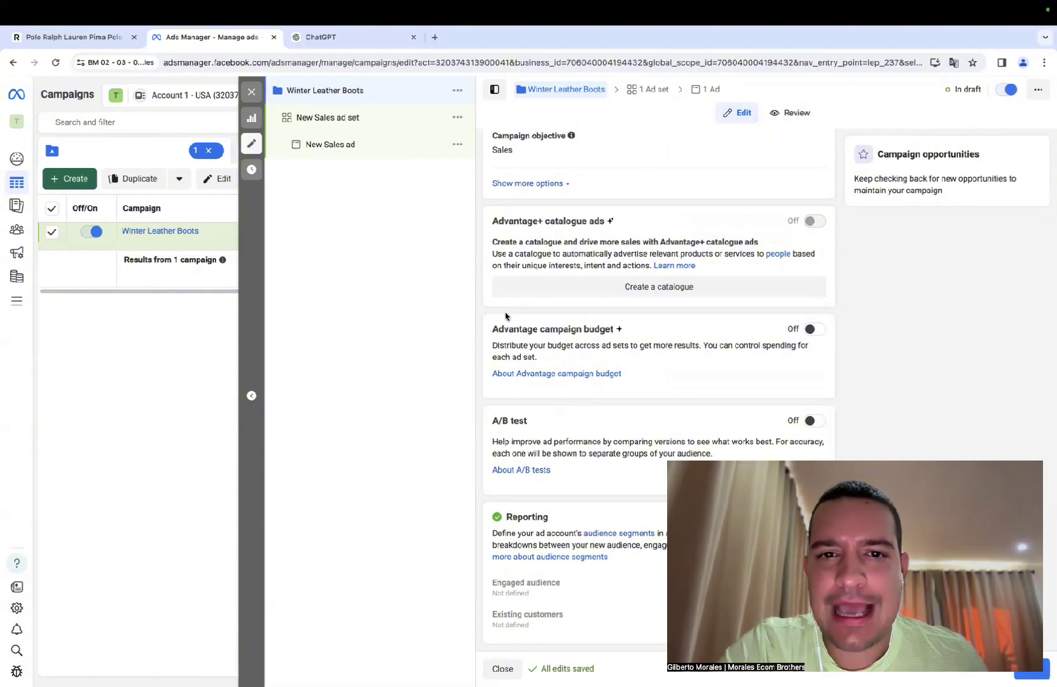
pyautogui.scroll(-1, 512, 318)
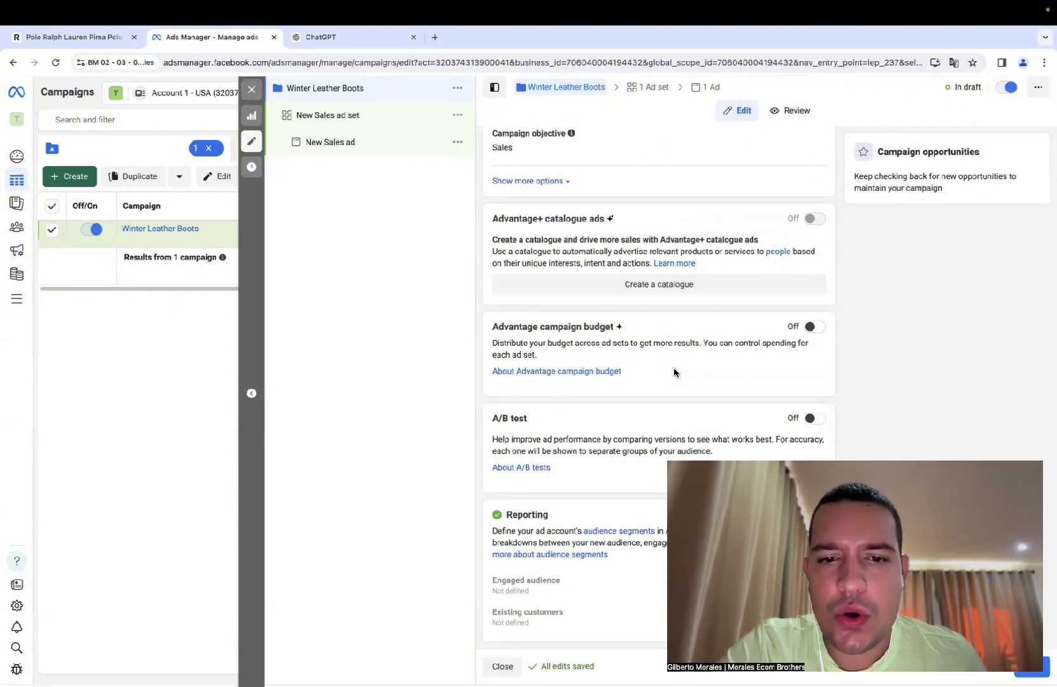
pyautogui.scroll(5, 621, 386)
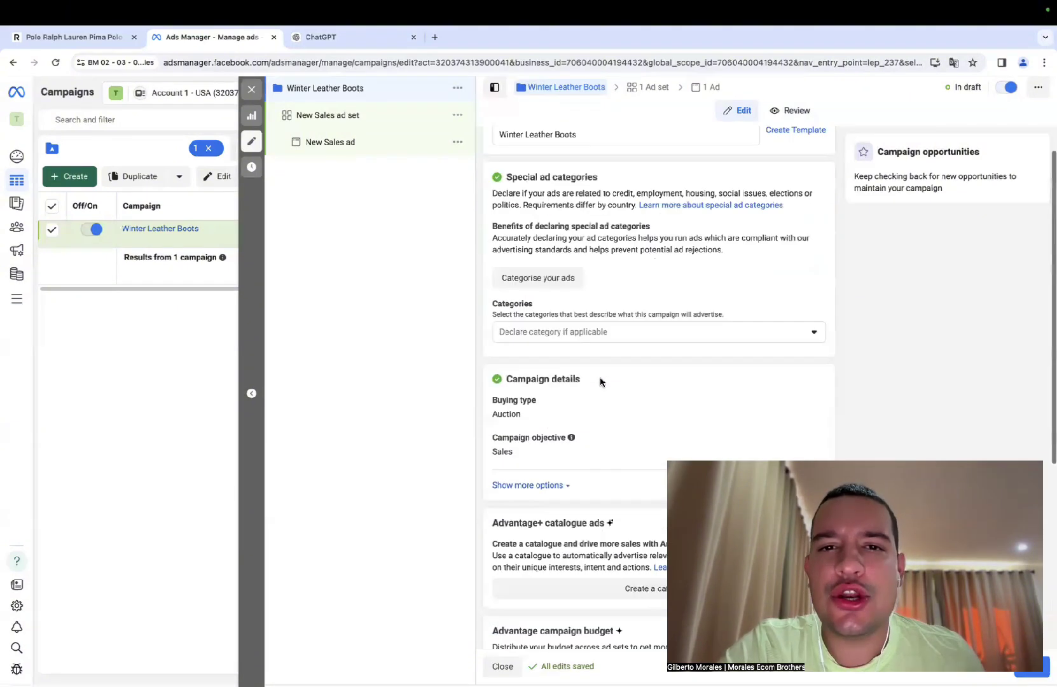
pyautogui.scroll(-5, 599, 382)
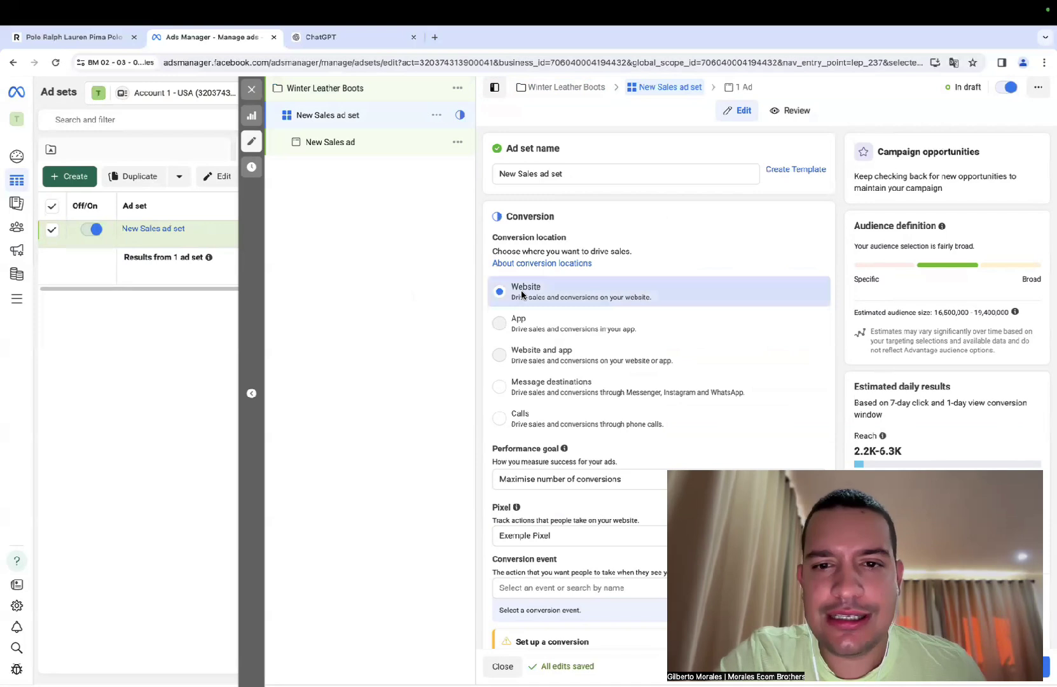
# Step: Choose Maximise number of conversions as the ad set's performance goal, with Website as the conversion location
pyautogui.scroll(-1, 698, 304)
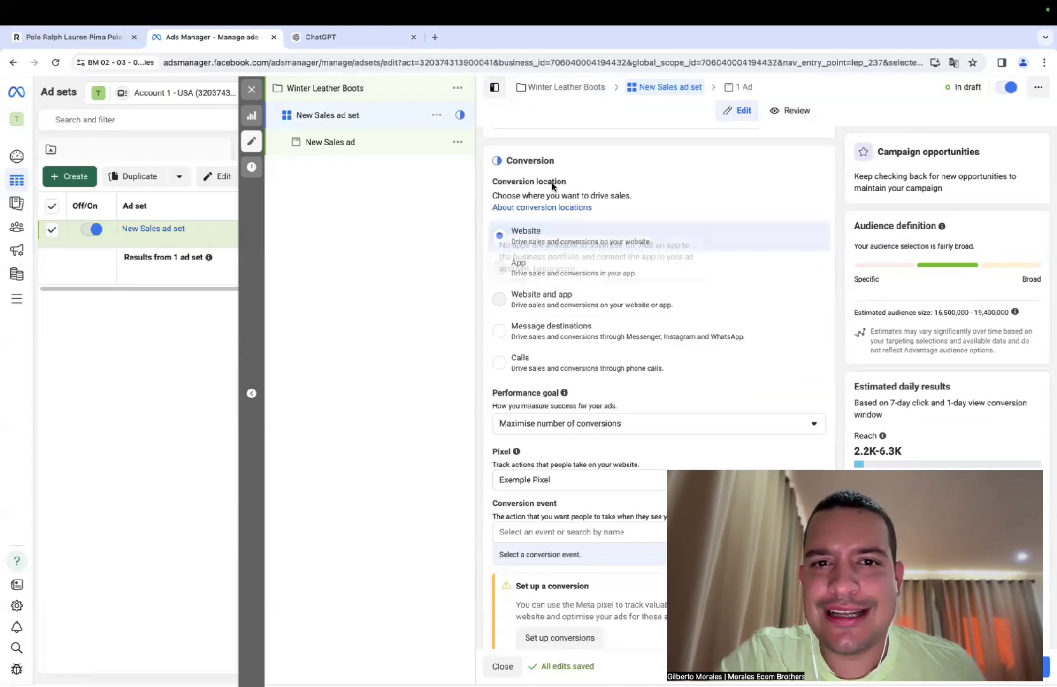
pyautogui.scroll(-2, 582, 257)
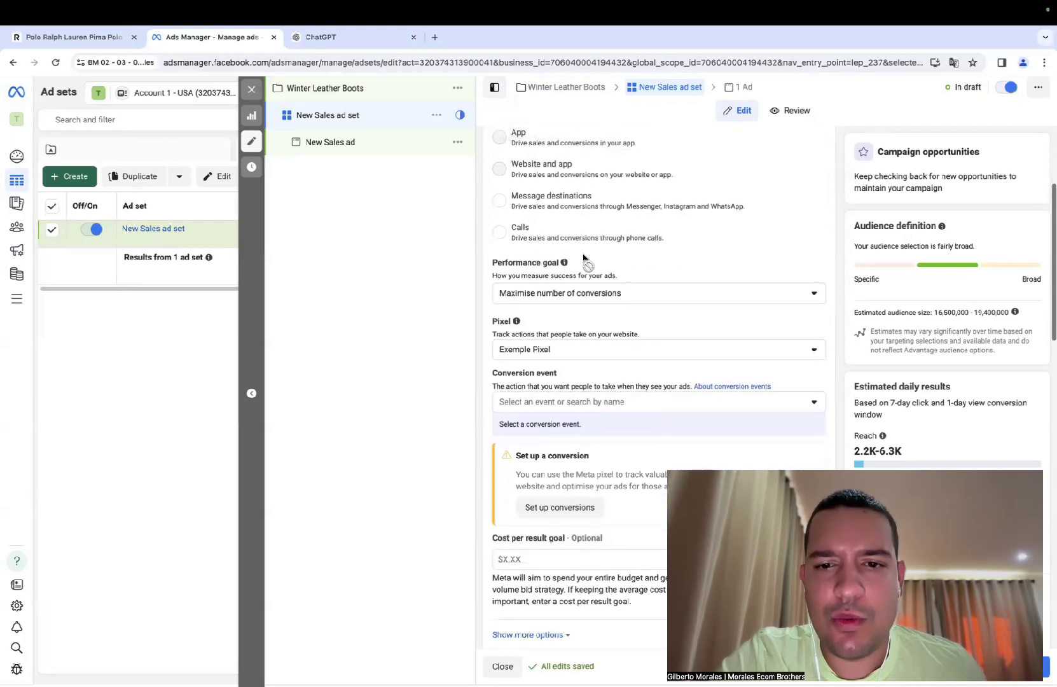
pyautogui.click(574, 272)
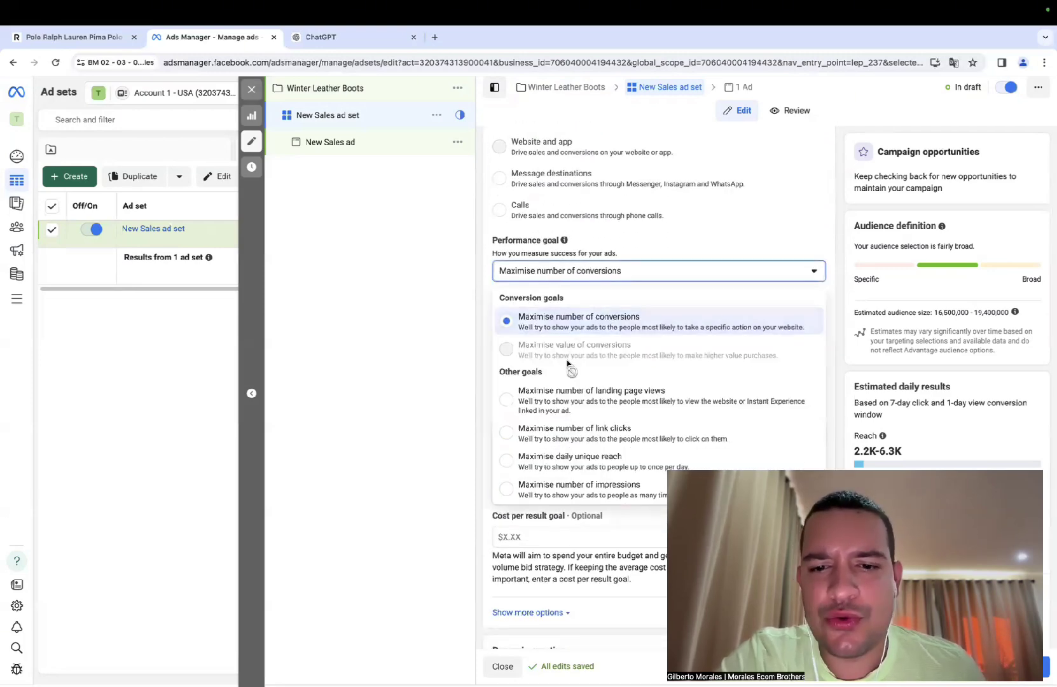
pyautogui.scroll(-1, 568, 388)
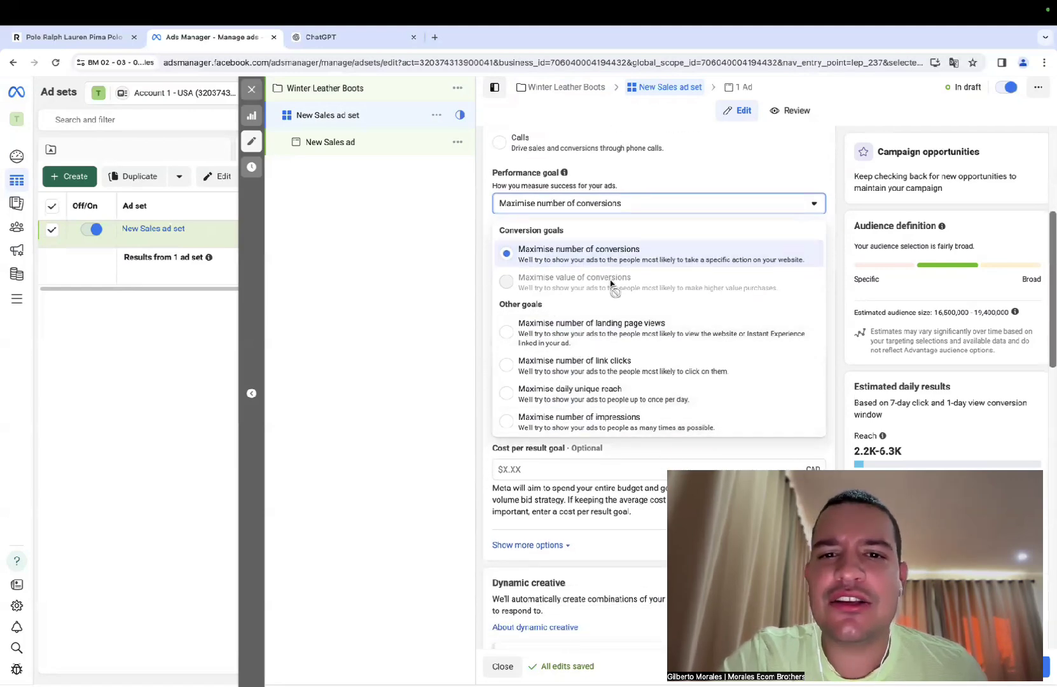
pyautogui.moveTo(611, 283)
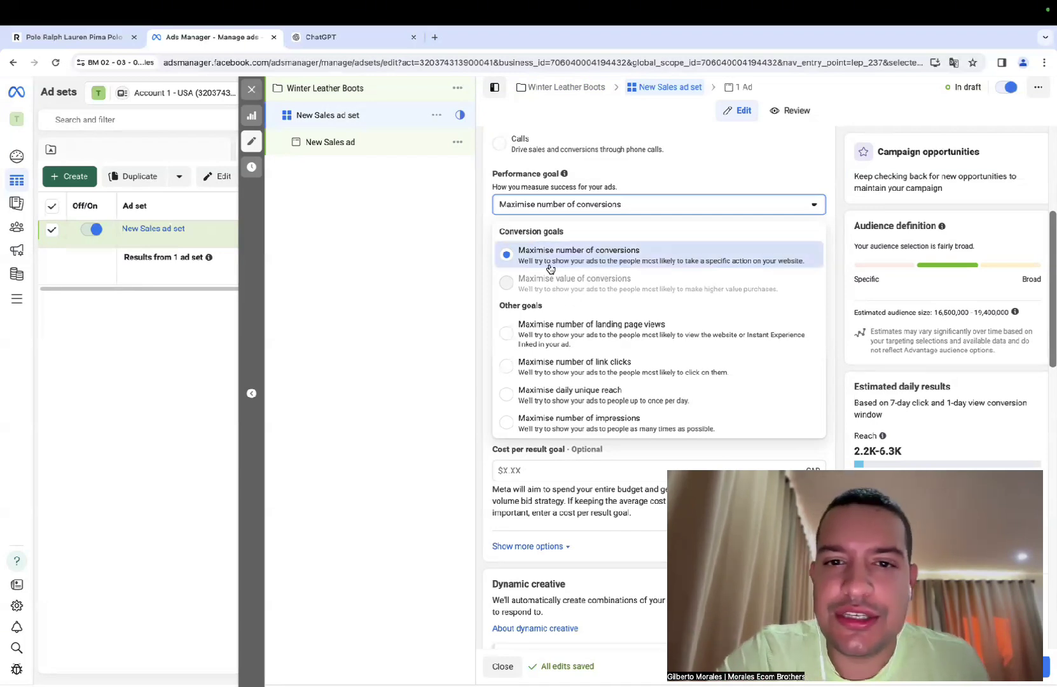
pyautogui.click(652, 256)
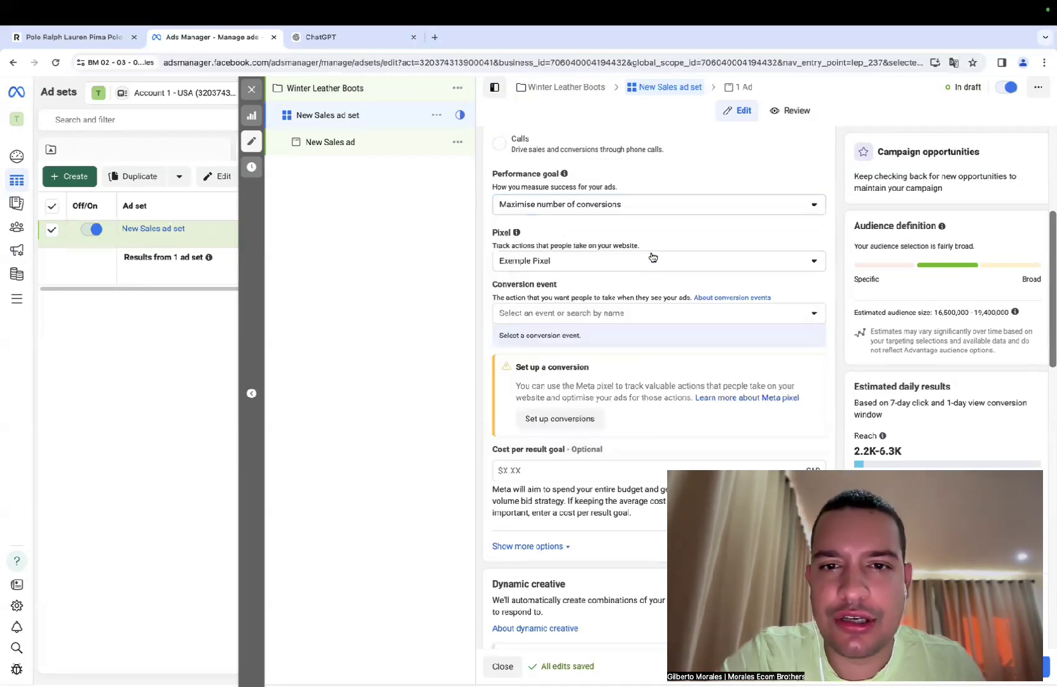
pyautogui.click(616, 204)
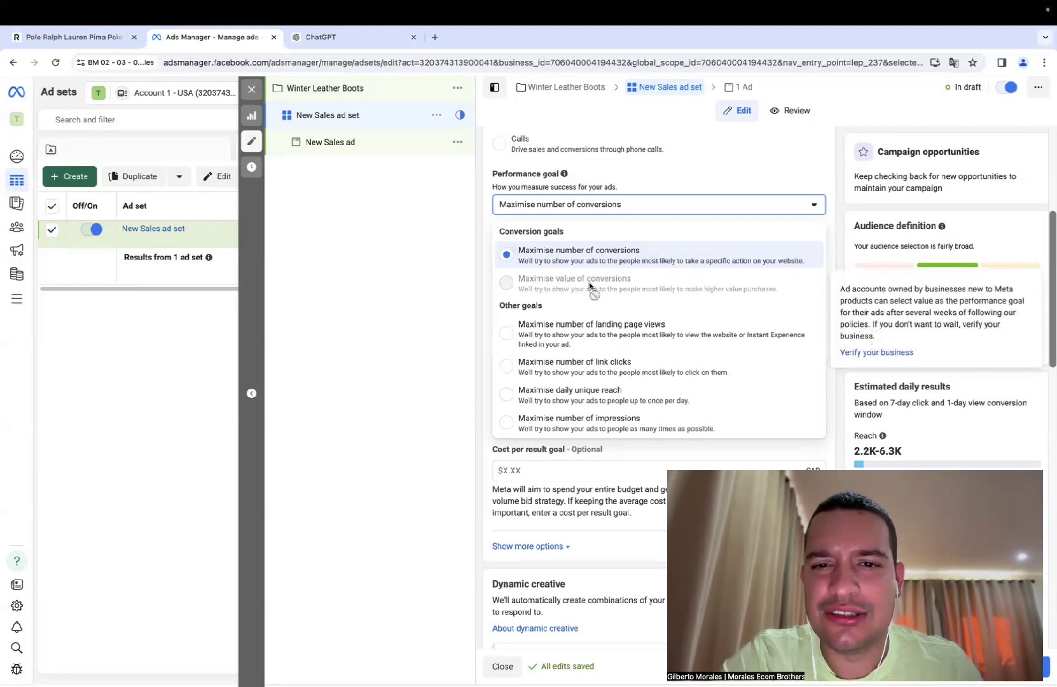
pyautogui.click(621, 259)
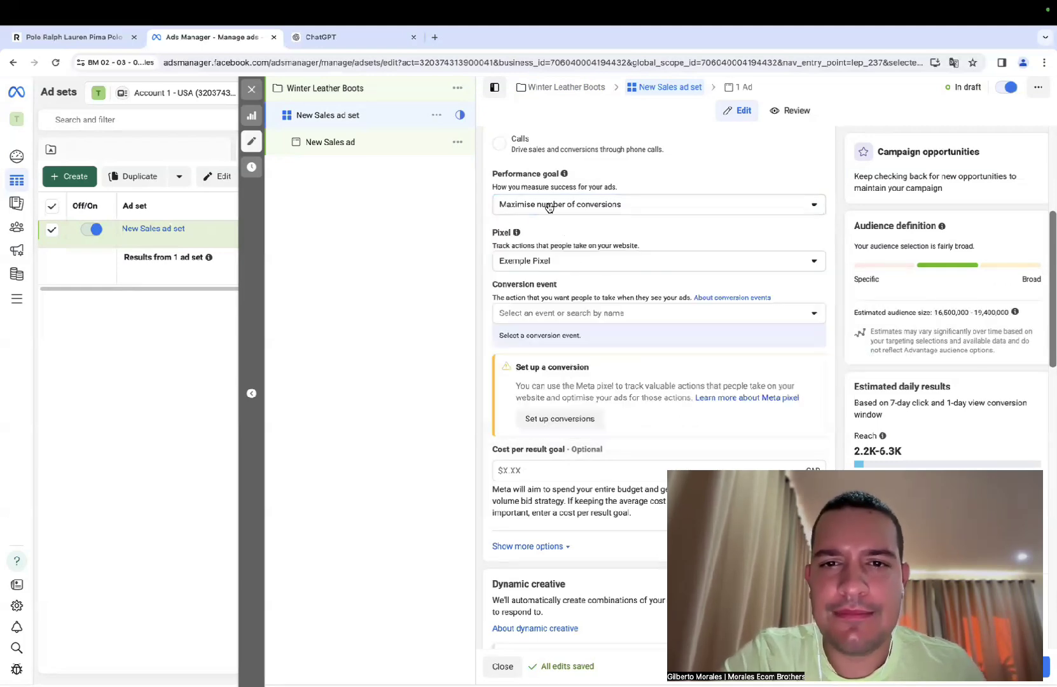
# Step: Set the ad set's conversion event to Purchase for Exemple Pixel
pyautogui.scroll(-1, 594, 222)
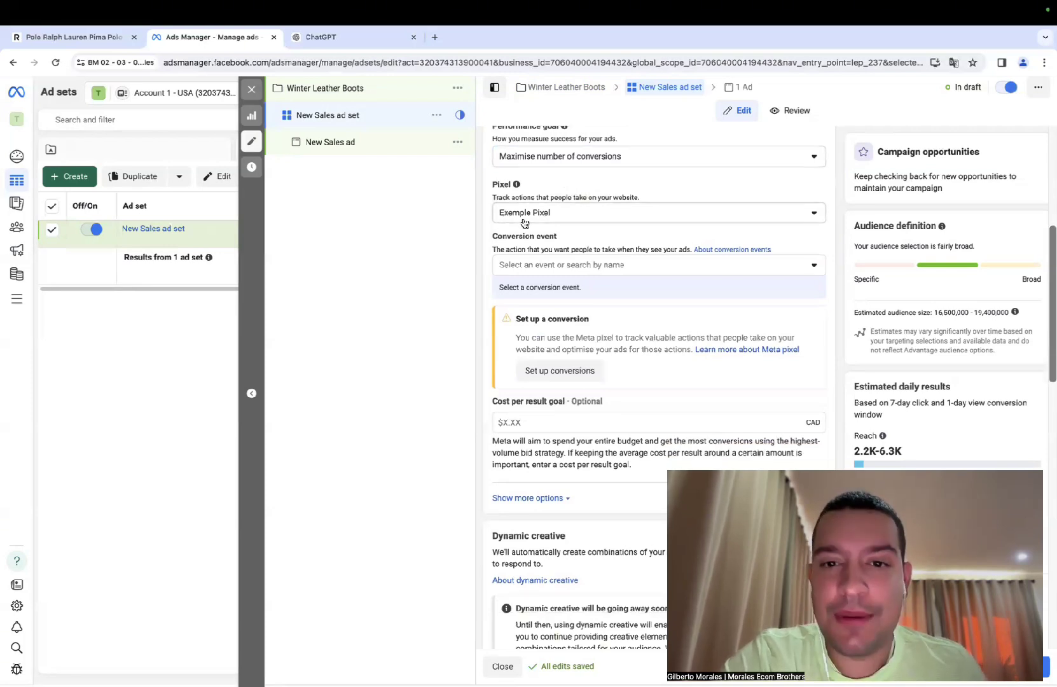
pyautogui.click(550, 266)
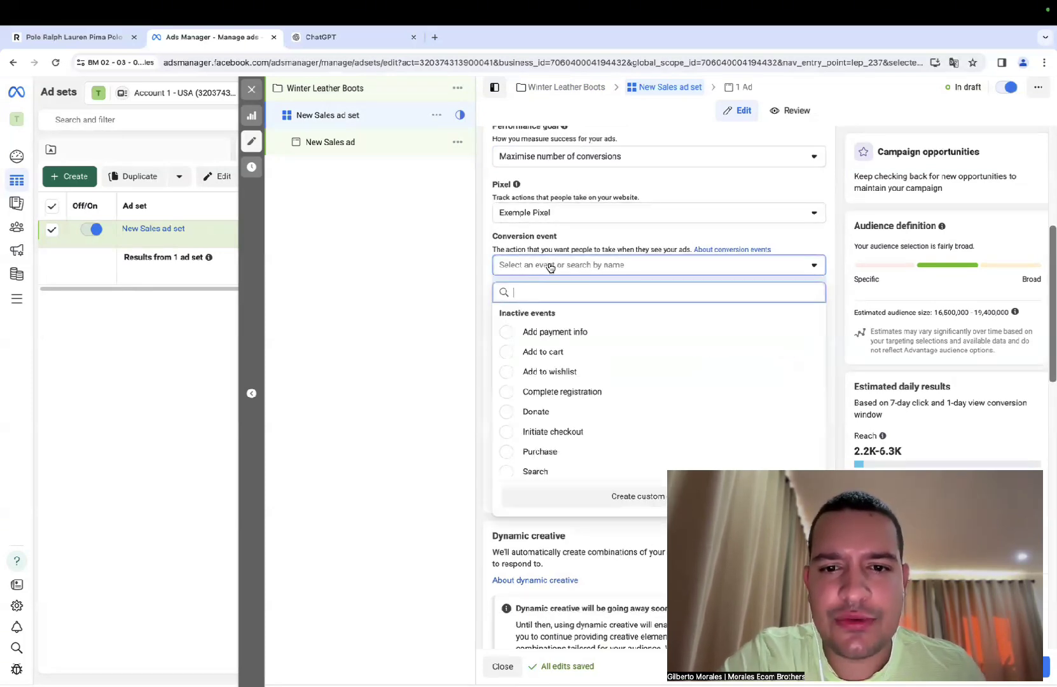
pyautogui.scroll(-2, 559, 337)
pyautogui.scroll(2, 548, 366)
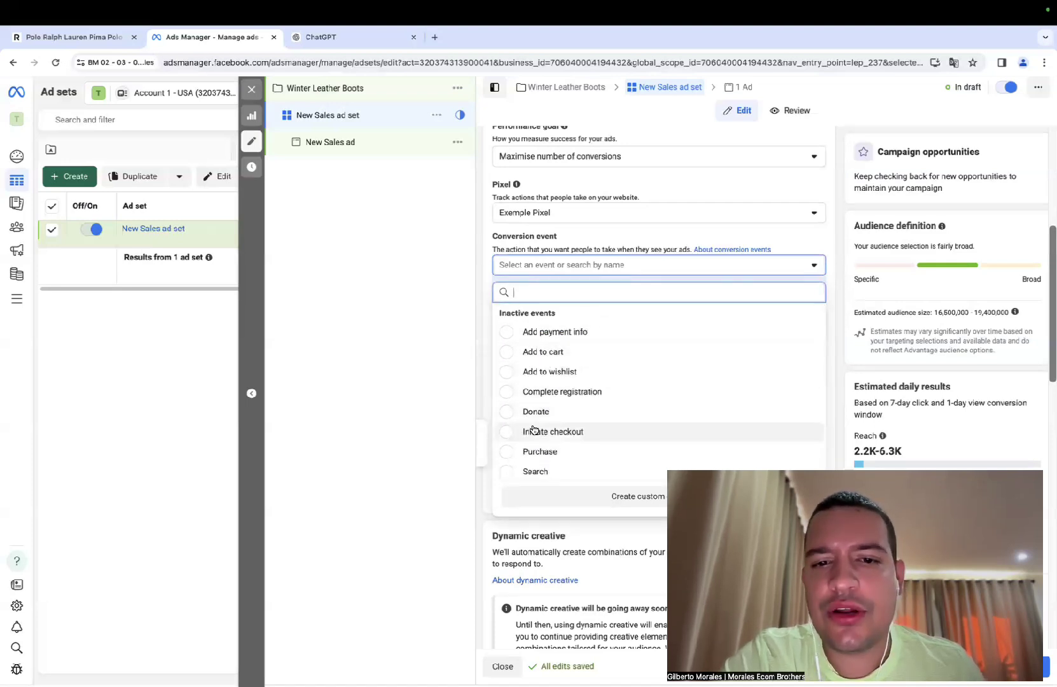
pyautogui.scroll(-1, 538, 371)
pyautogui.scroll(1, 540, 371)
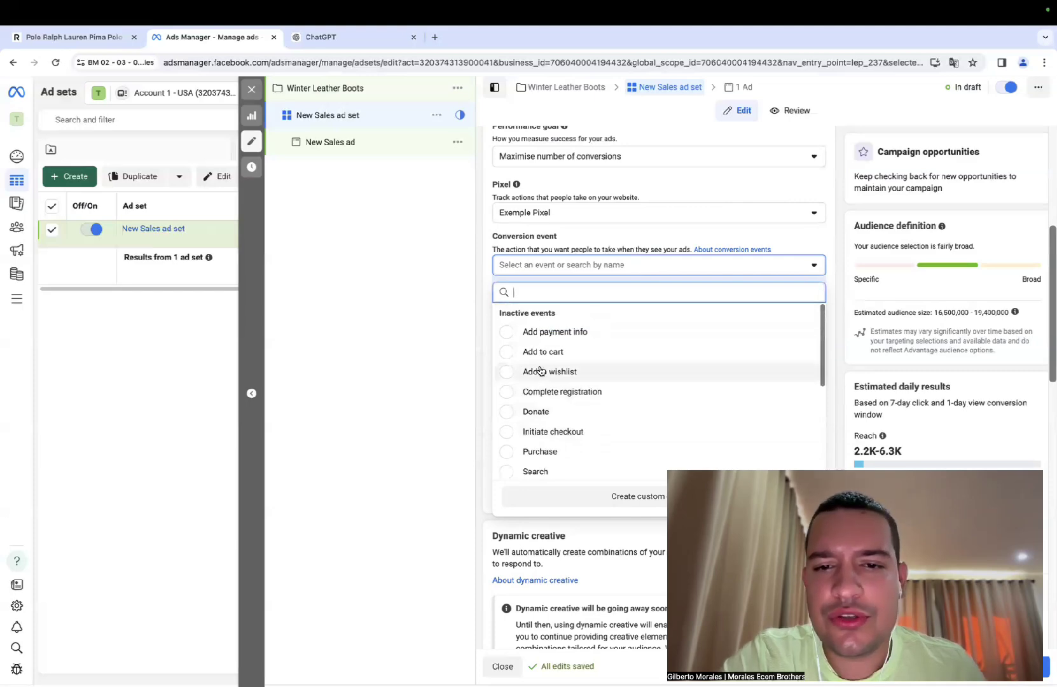
pyautogui.scroll(-2, 566, 366)
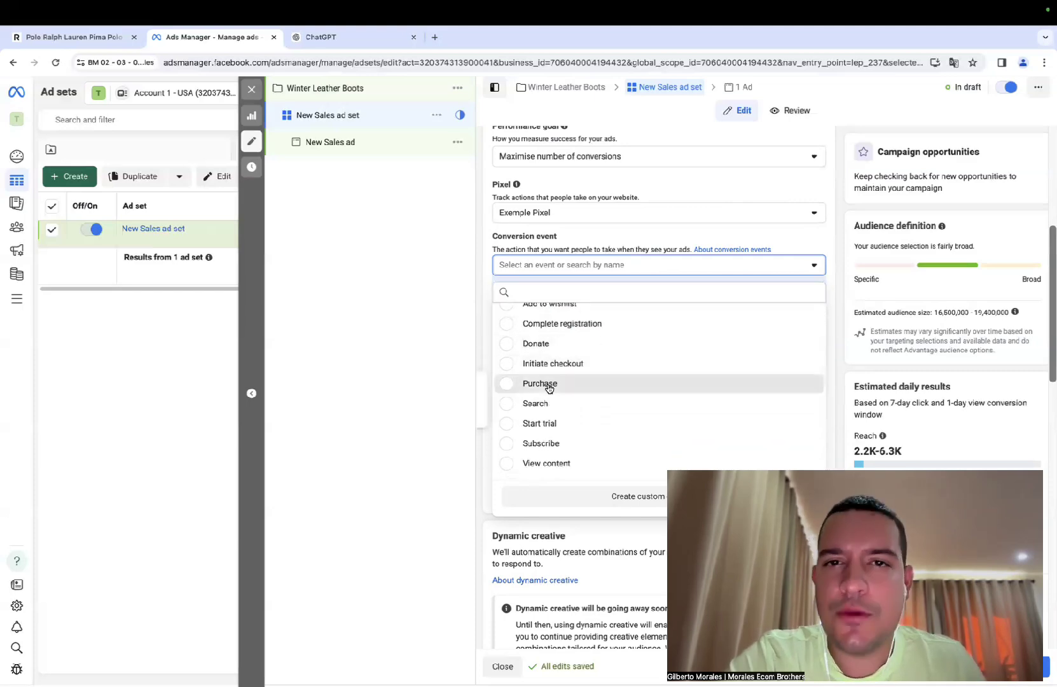
pyautogui.click(549, 384)
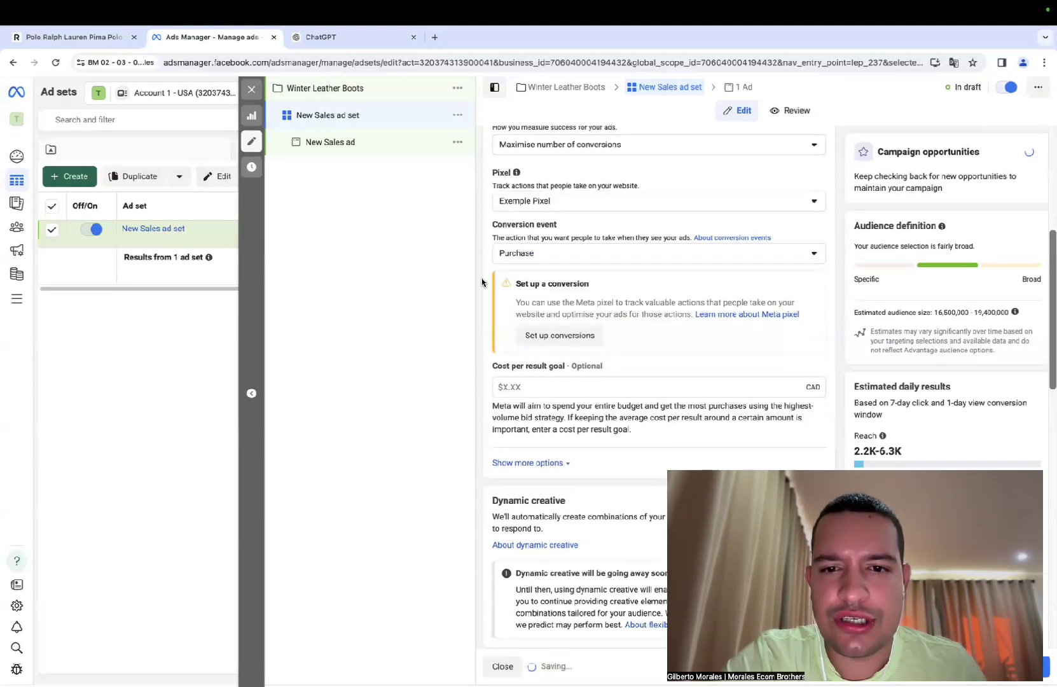
pyautogui.scroll(-1, 481, 282)
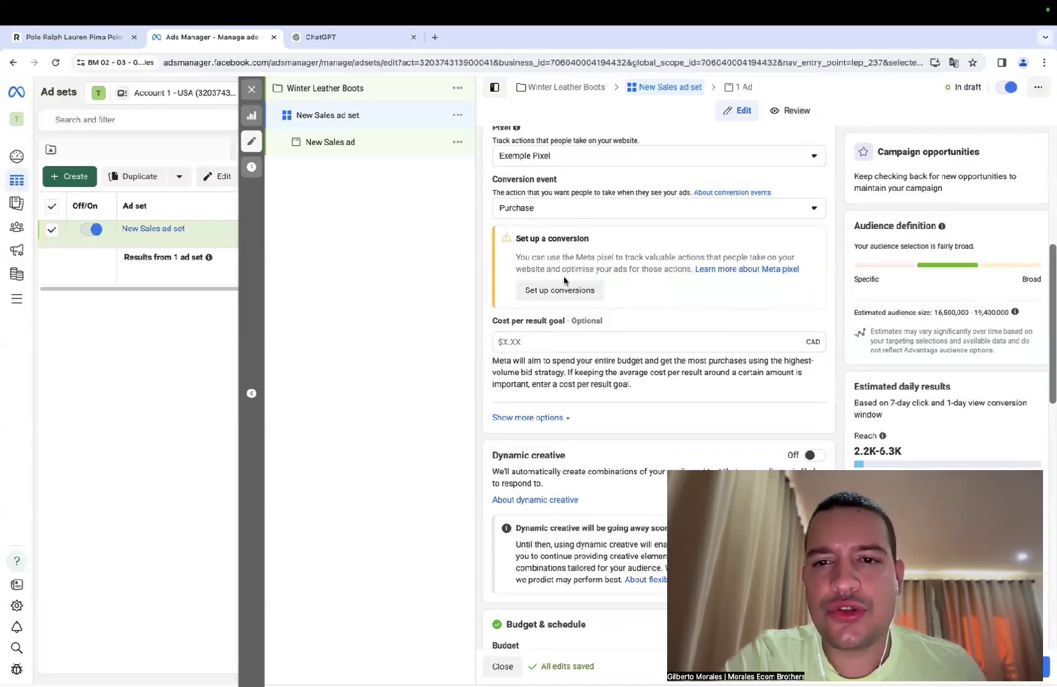
pyautogui.scroll(1, 572, 277)
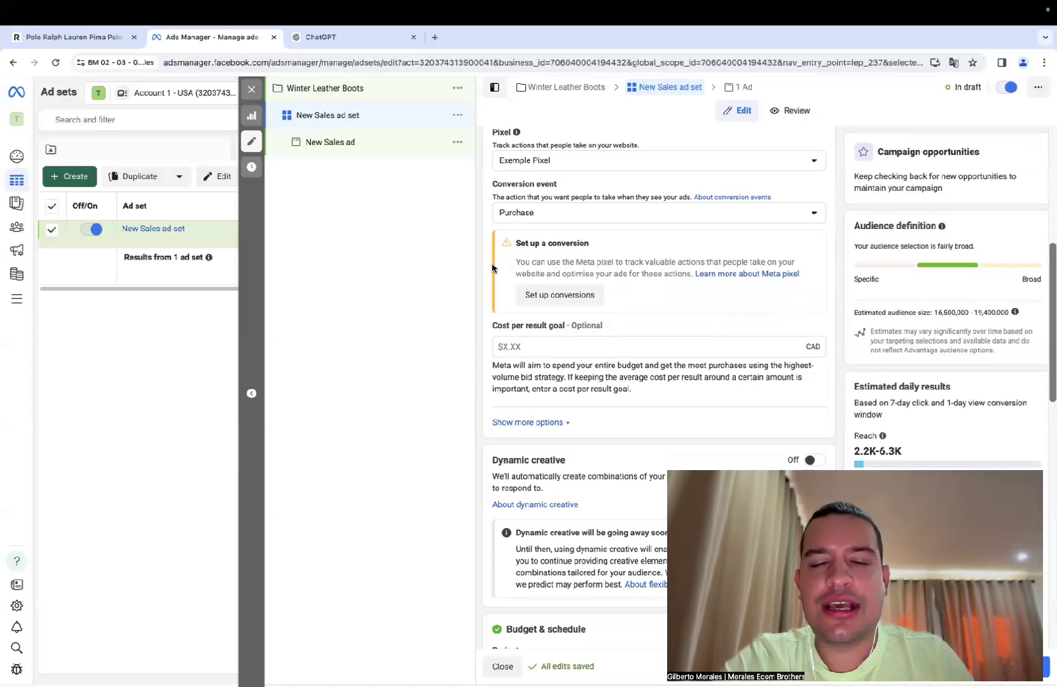
pyautogui.click(571, 212)
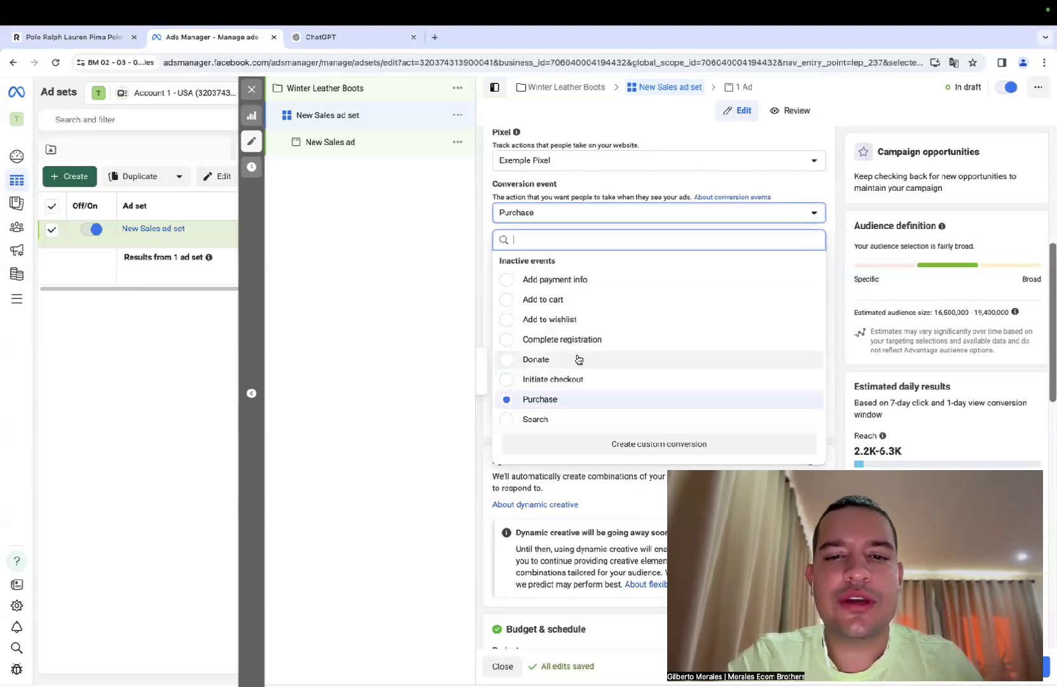
pyautogui.click(472, 241)
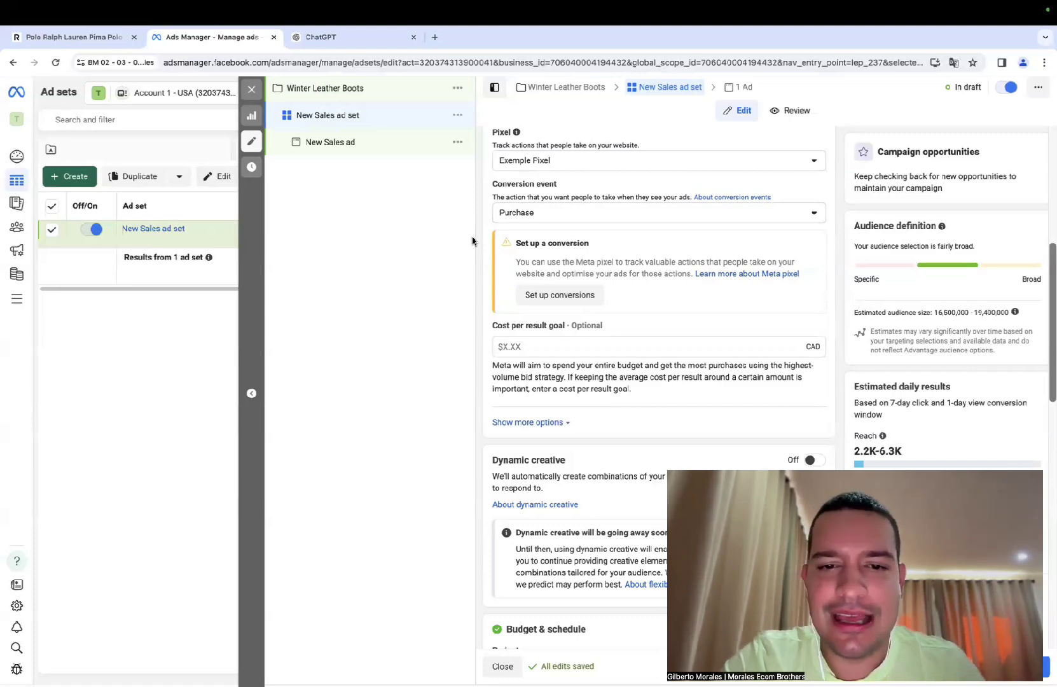
# Step: Review the ad set's additional conversion options, dynamic creative setting and daily budget
pyautogui.scroll(-2, 494, 239)
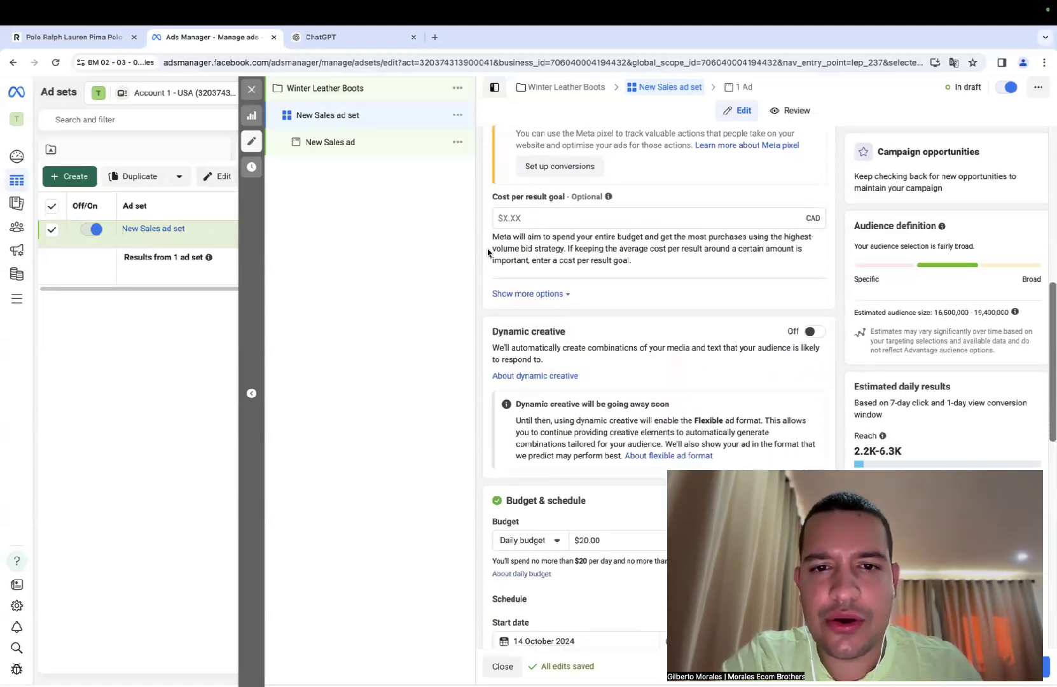
pyautogui.click(499, 294)
pyautogui.click(500, 301)
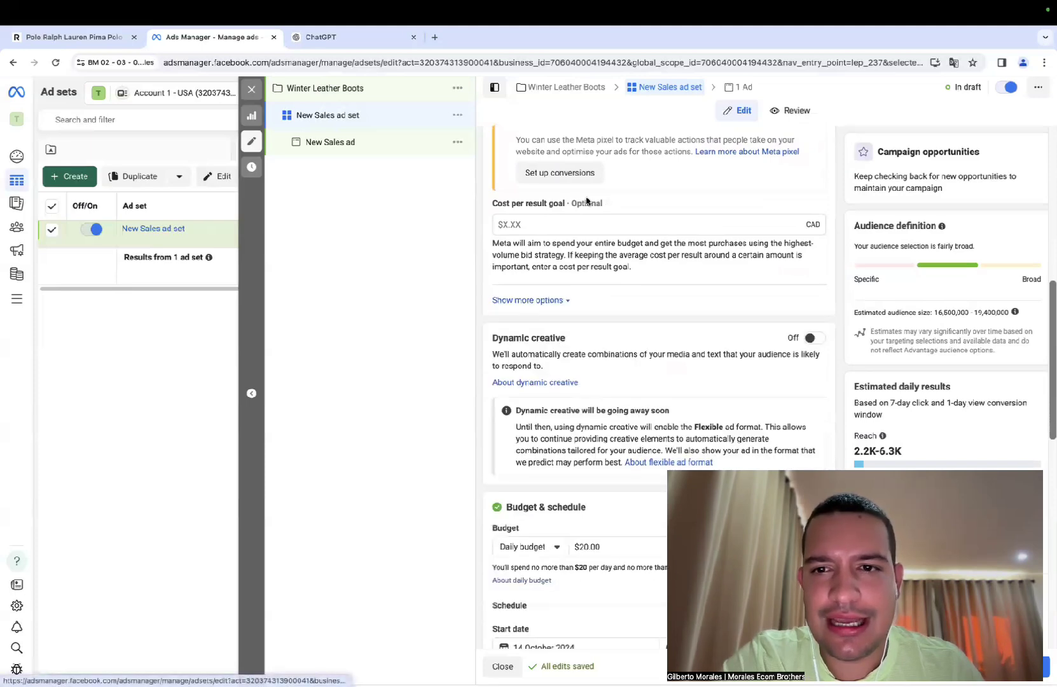
pyautogui.scroll(-2, 517, 275)
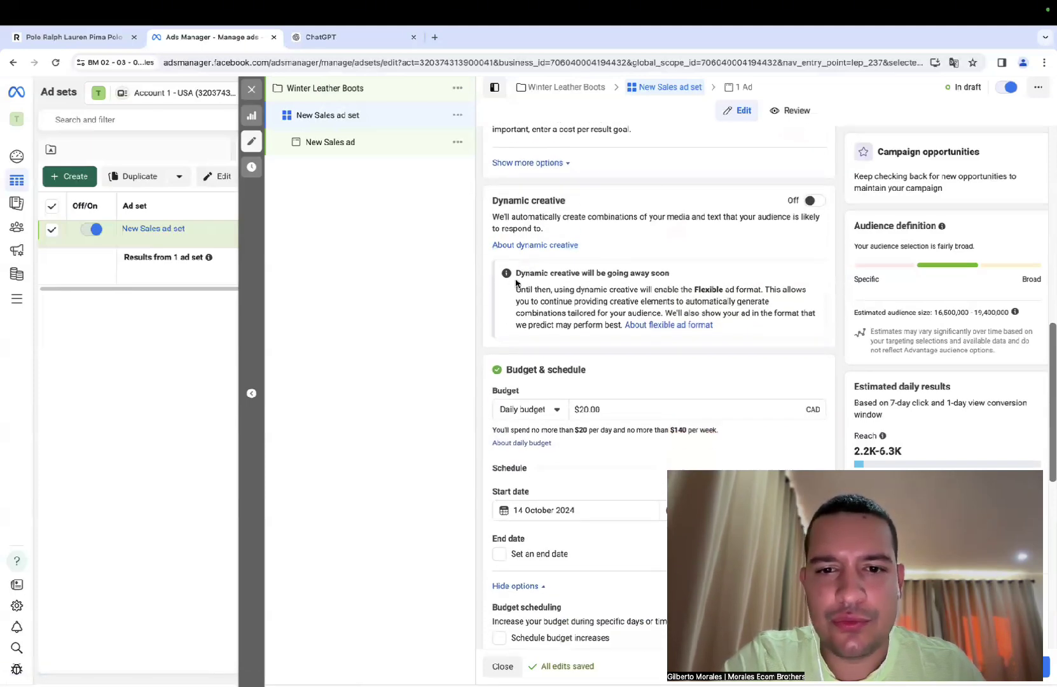
pyautogui.scroll(-2, 516, 283)
pyautogui.scroll(-1, 662, 288)
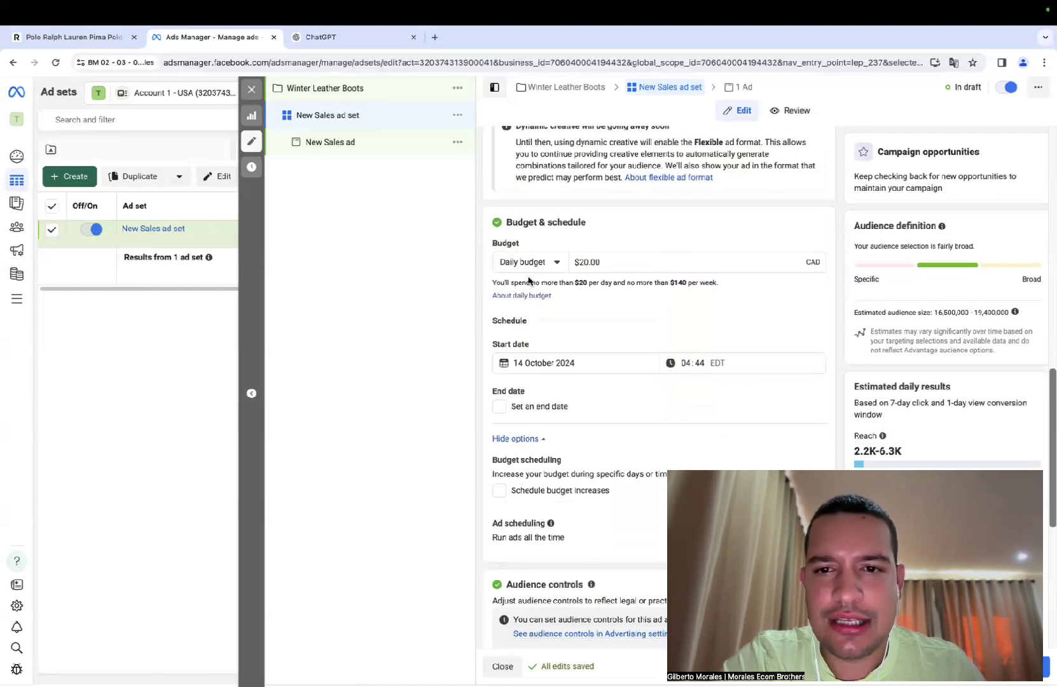
pyautogui.click(627, 265)
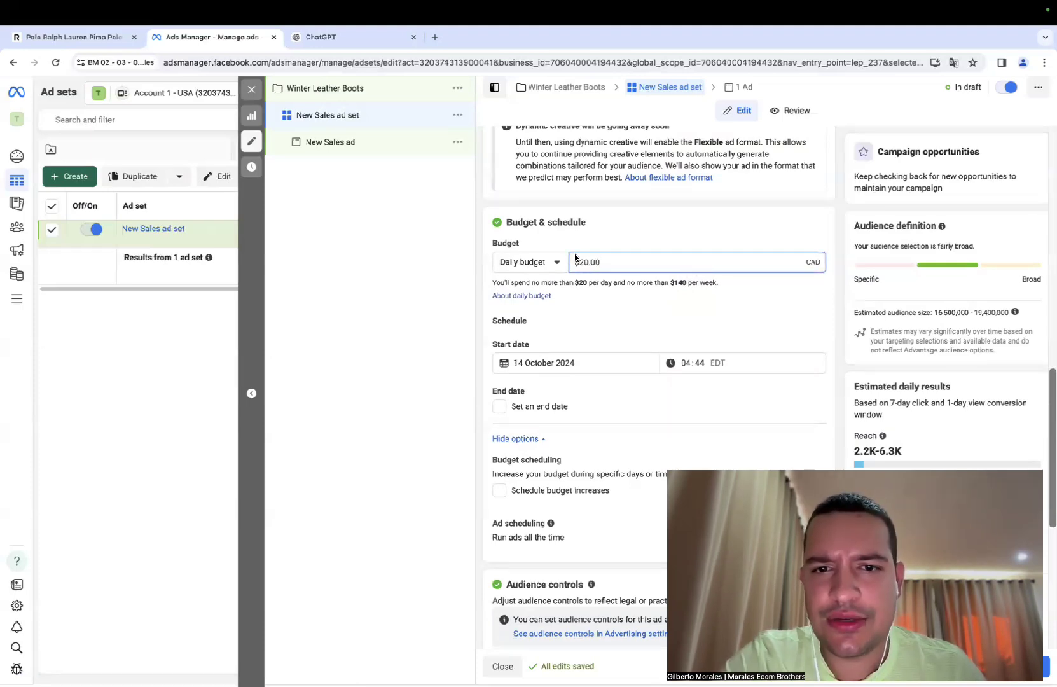
# Step: Schedule the ad set to start on 15 October 2024 at 12:00
pyautogui.scroll(-2, 655, 224)
pyautogui.click(578, 279)
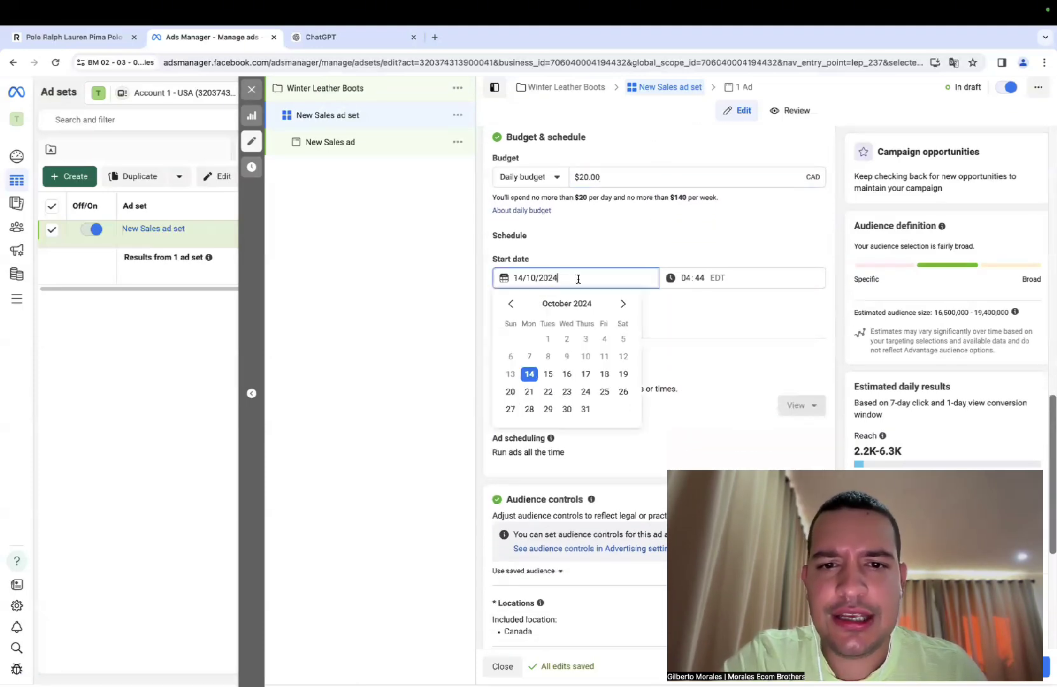
pyautogui.click(549, 376)
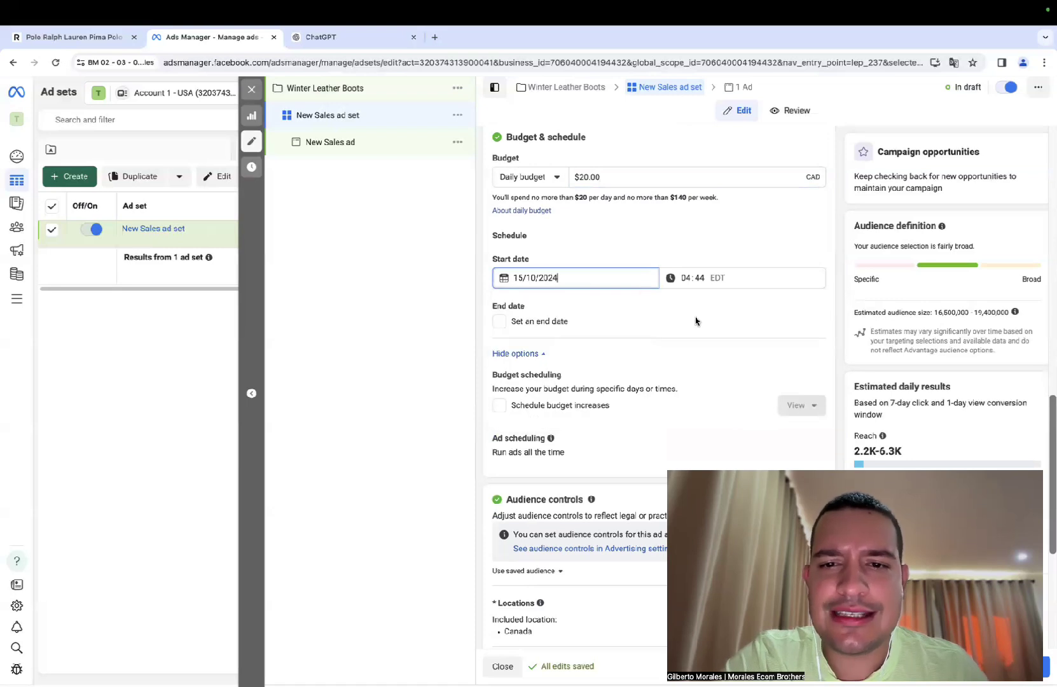
pyautogui.click(696, 278)
pyautogui.write('12:')
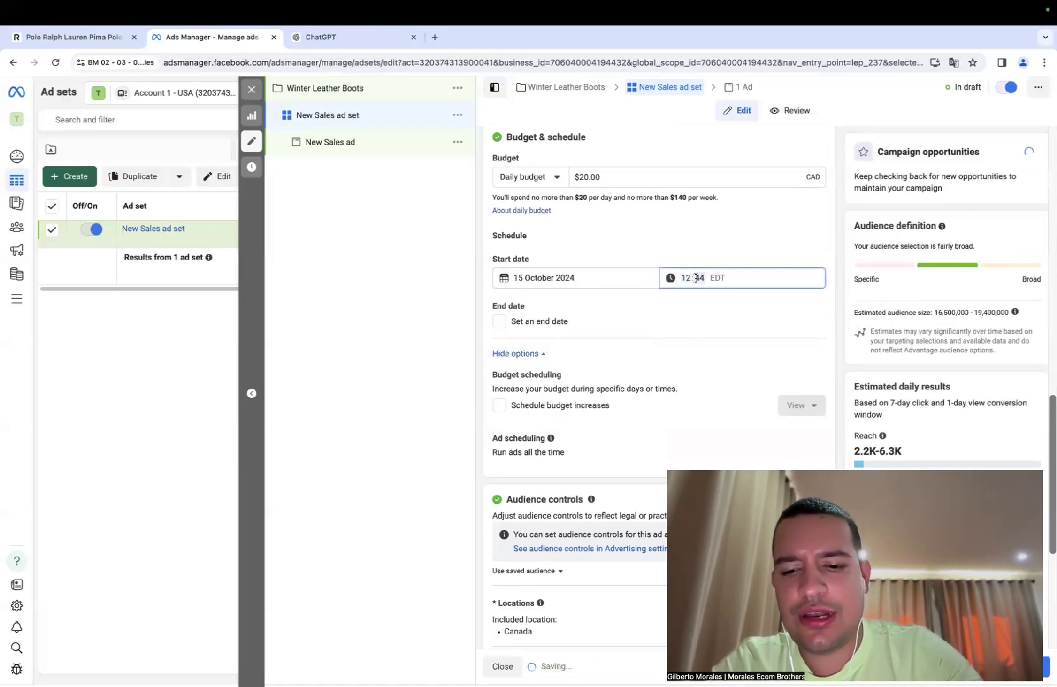
pyautogui.write('00')
pyautogui.click(736, 255)
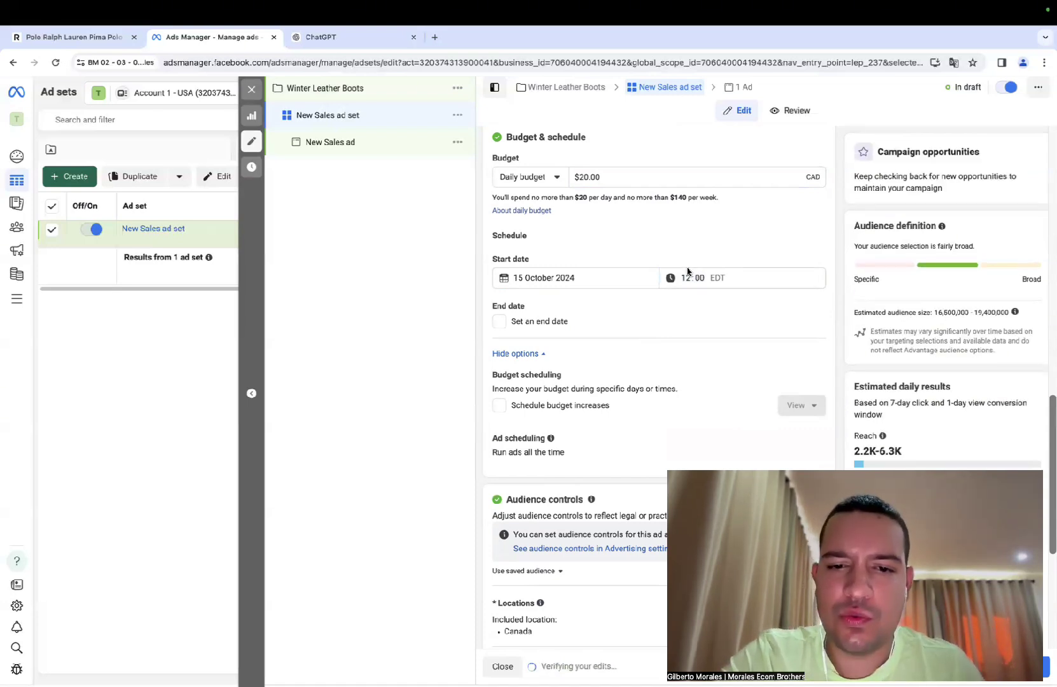
# Step: Collapse the additional scheduling options and review the ad set's schedule, audience controls and placements
pyautogui.scroll(-2, 688, 293)
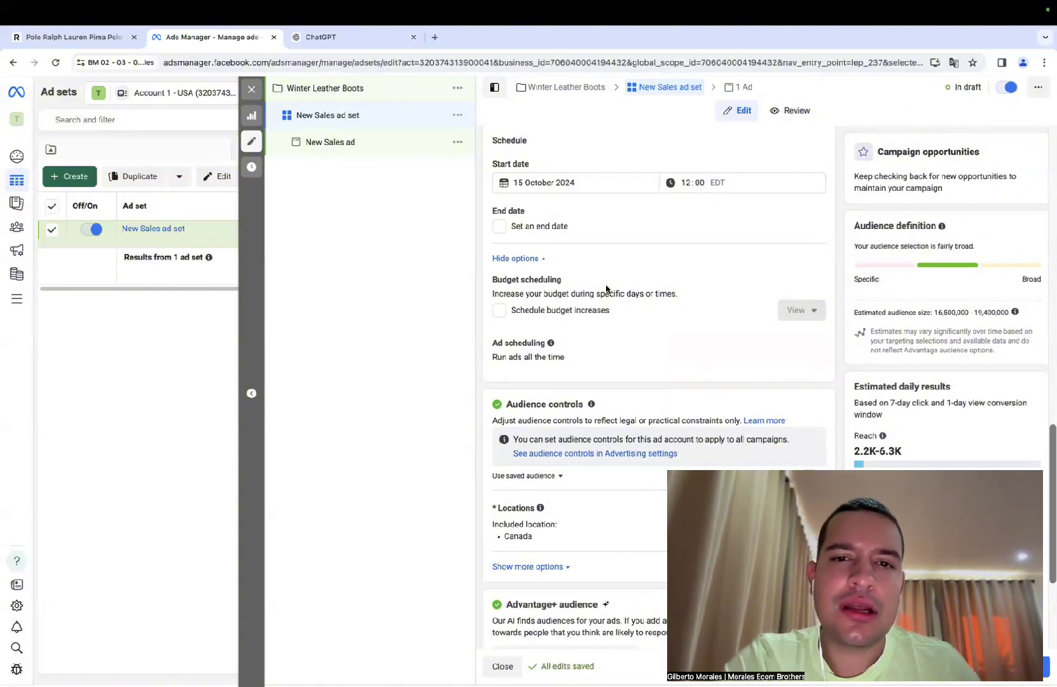
pyautogui.scroll(1, 606, 289)
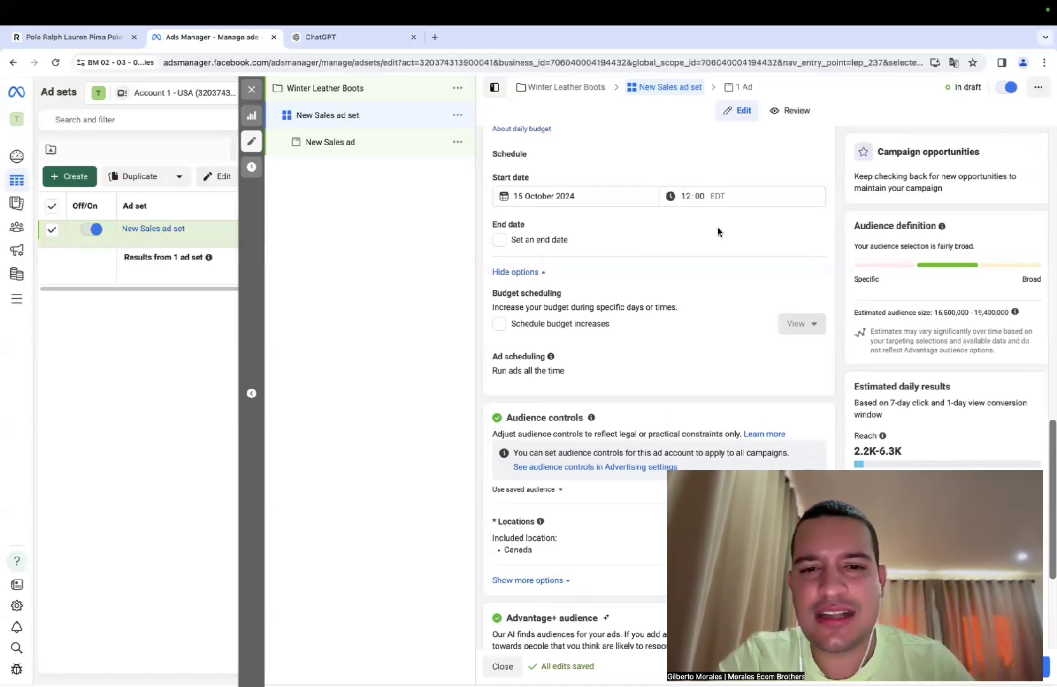
pyautogui.click(532, 274)
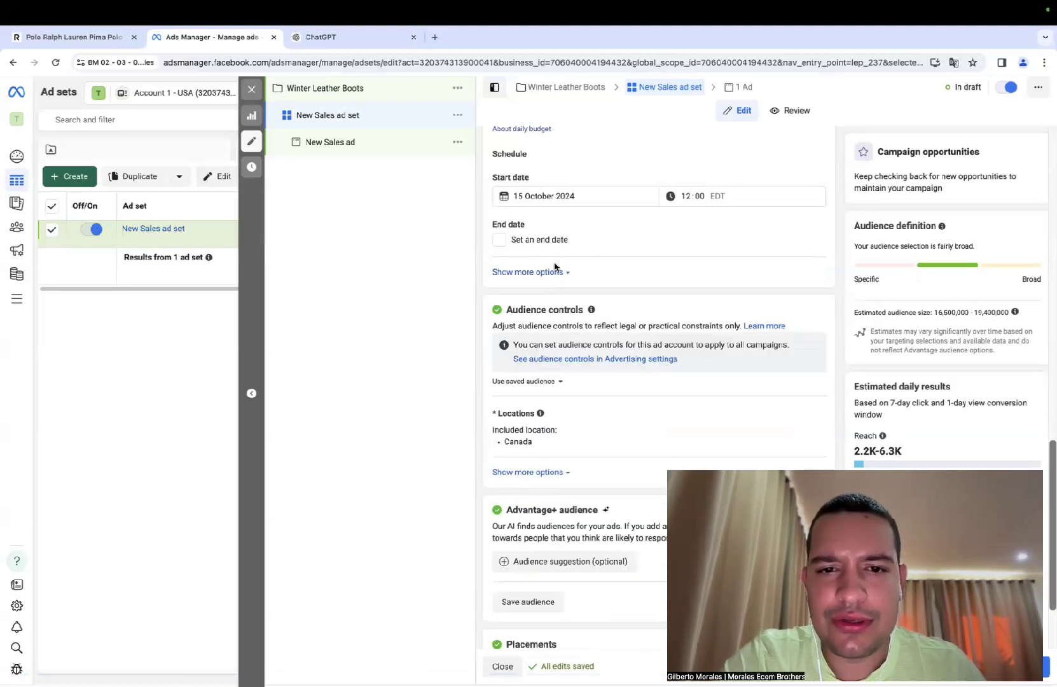
pyautogui.scroll(-2, 667, 272)
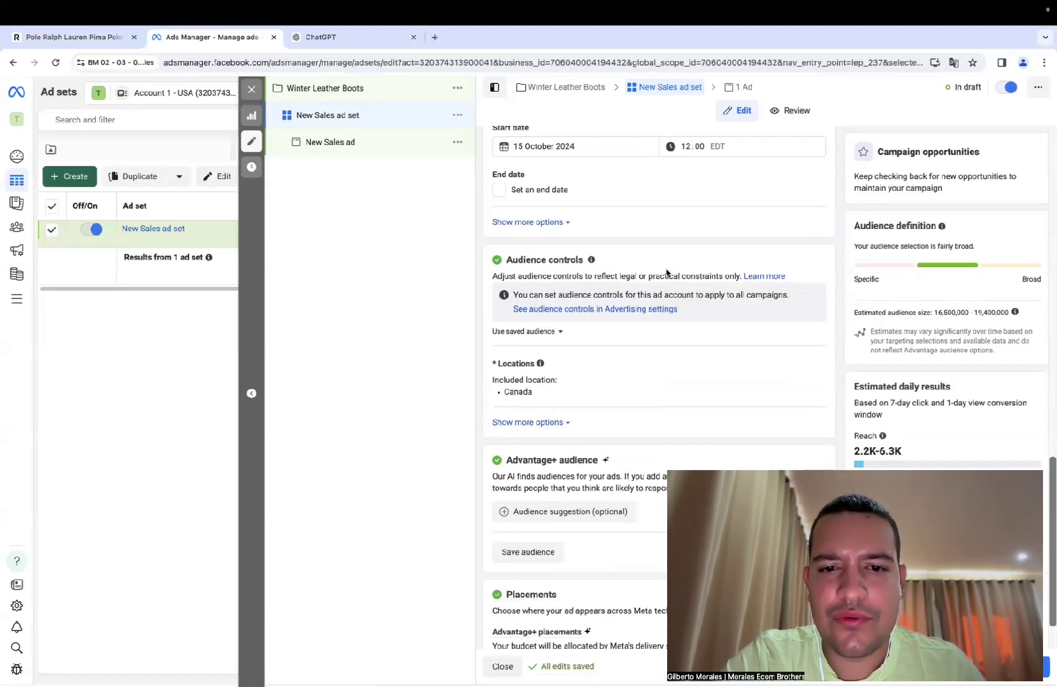
pyautogui.scroll(1, 667, 273)
pyautogui.scroll(1, 524, 197)
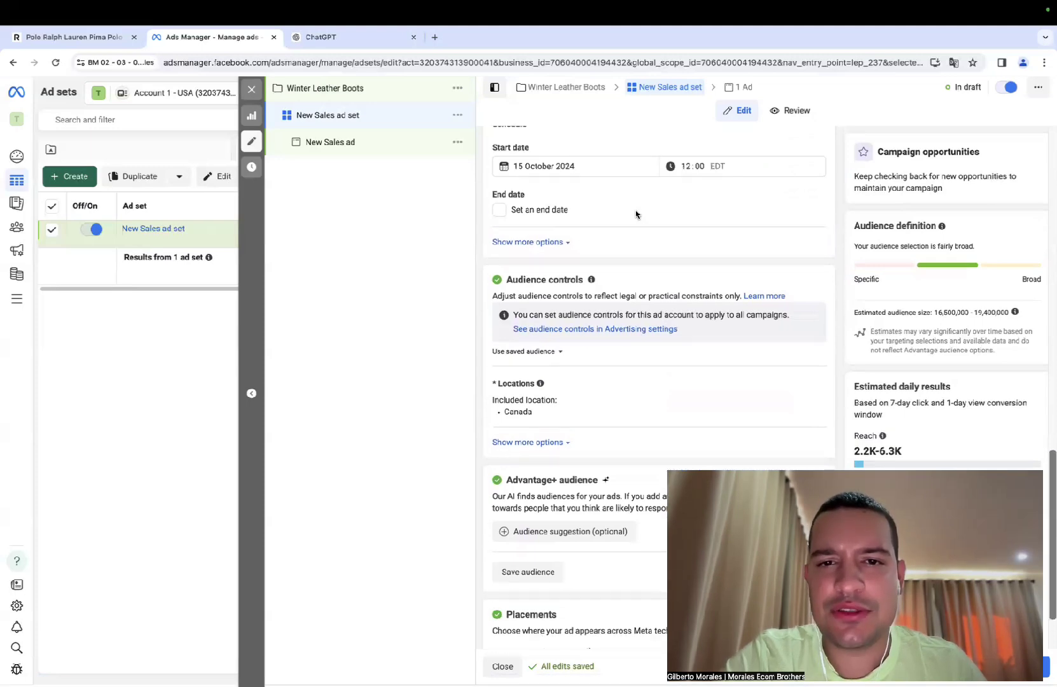
pyautogui.scroll(-1, 636, 214)
pyautogui.scroll(-1, 636, 215)
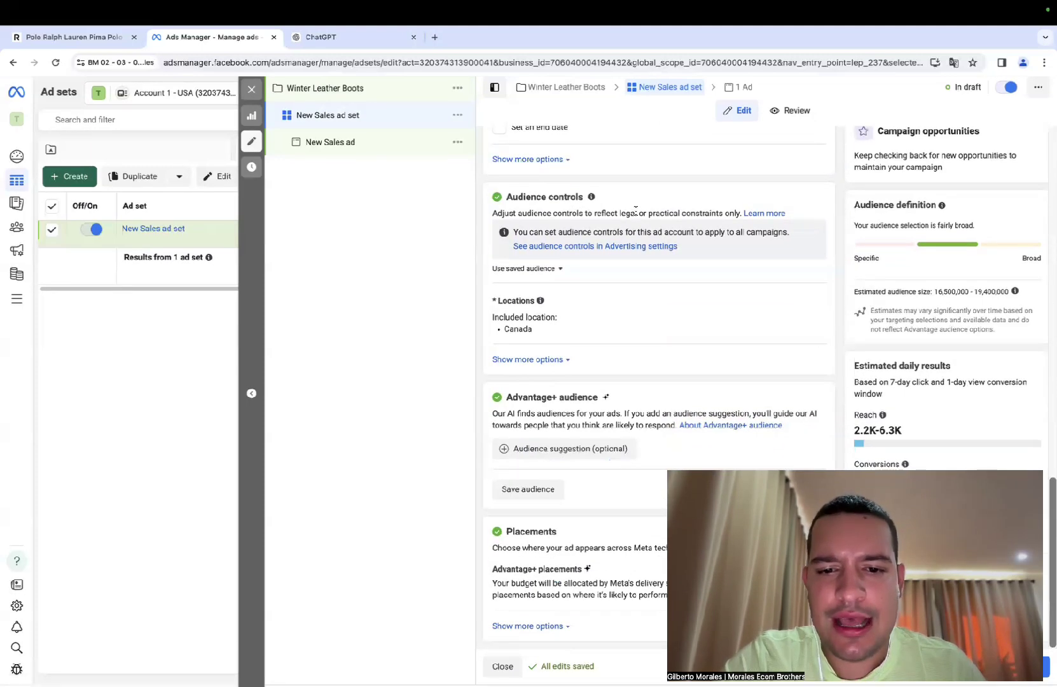
pyautogui.scroll(1, 581, 439)
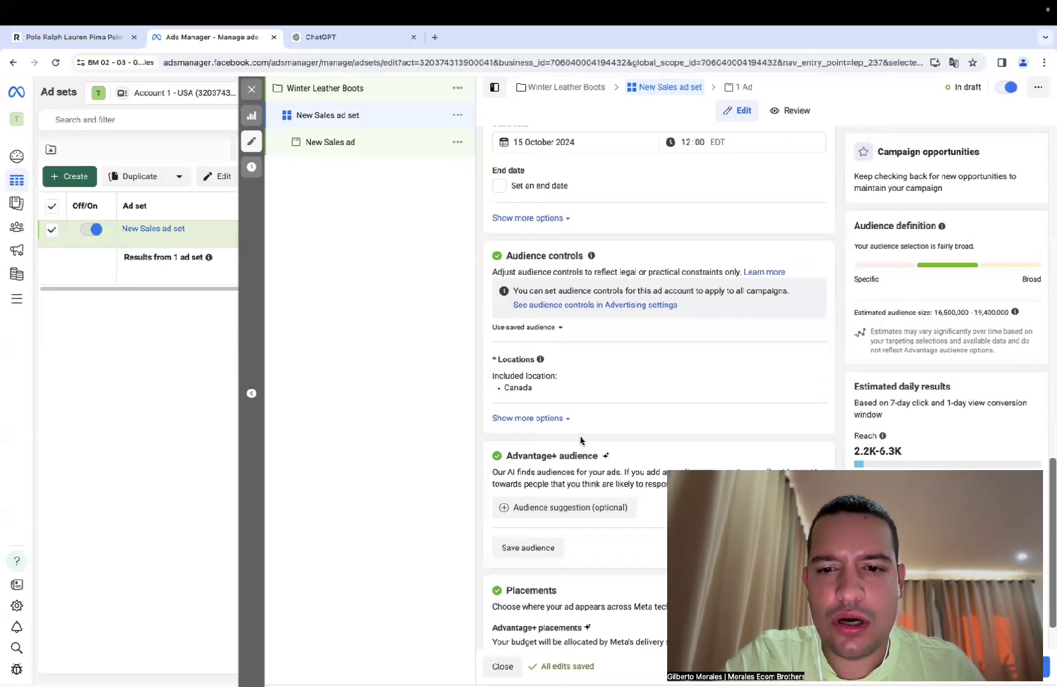
# Step: Switch the ad set from Advantage+ audience to the original audience options
pyautogui.scroll(-1, 581, 439)
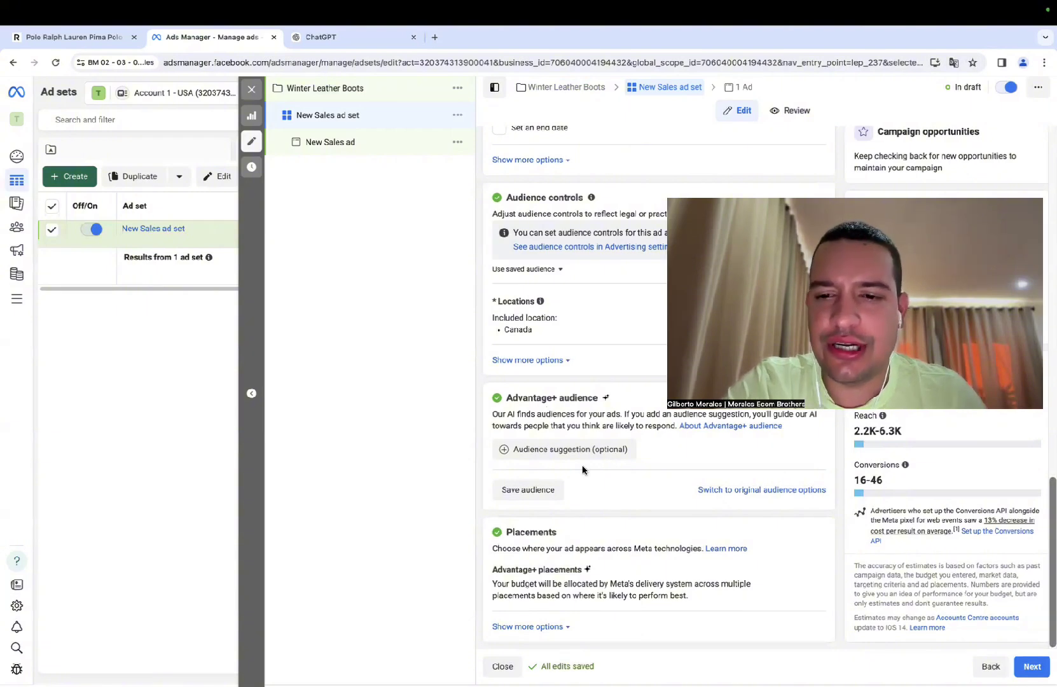
pyautogui.click(755, 491)
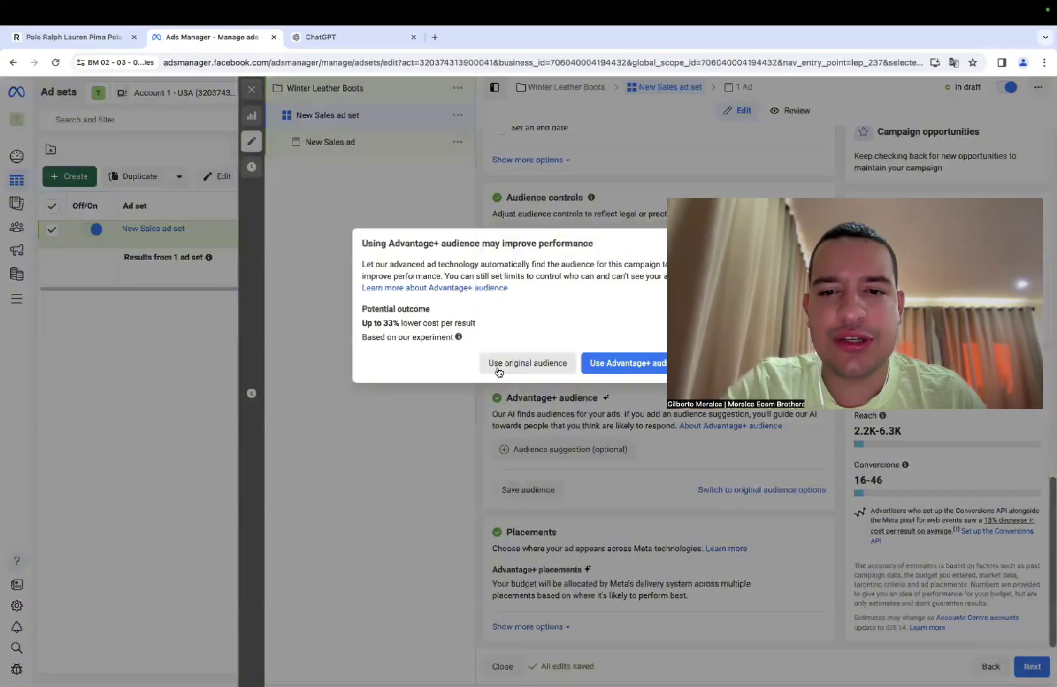
pyautogui.click(500, 372)
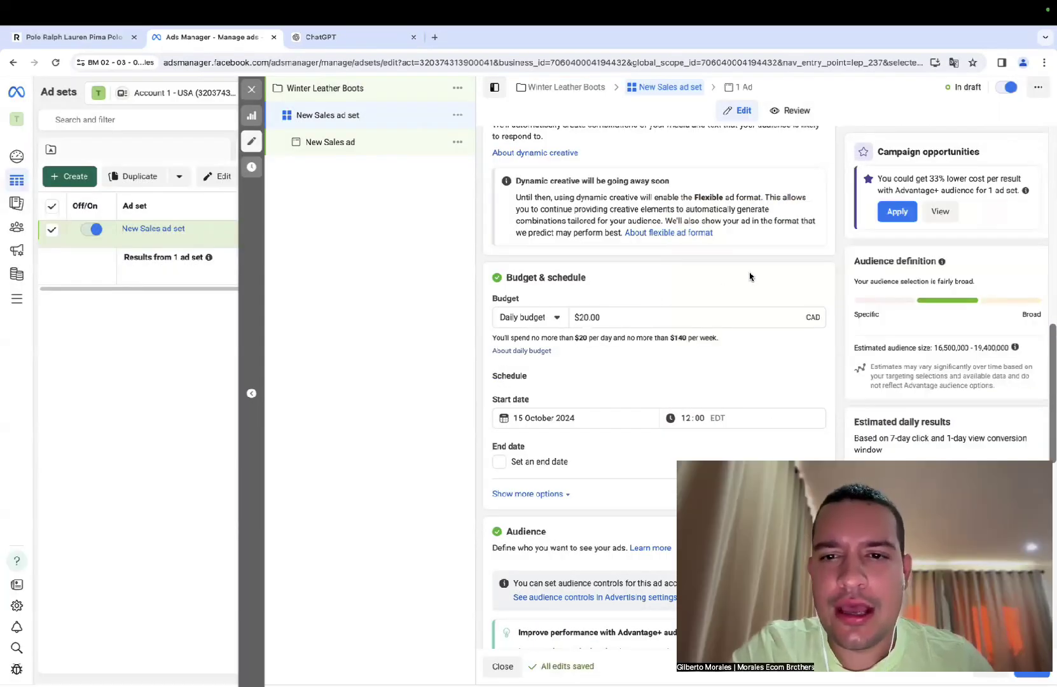
# Step: Replace Canada with United States as the audience's included location
pyautogui.scroll(-6, 824, 256)
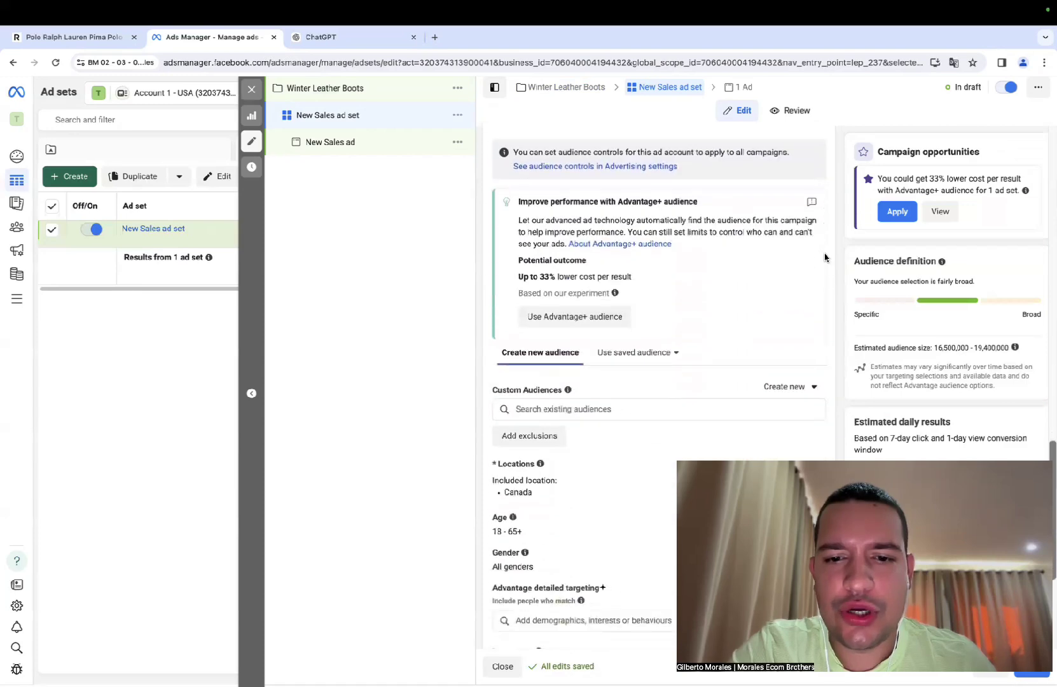
pyautogui.scroll(-4, 824, 257)
pyautogui.click(782, 257)
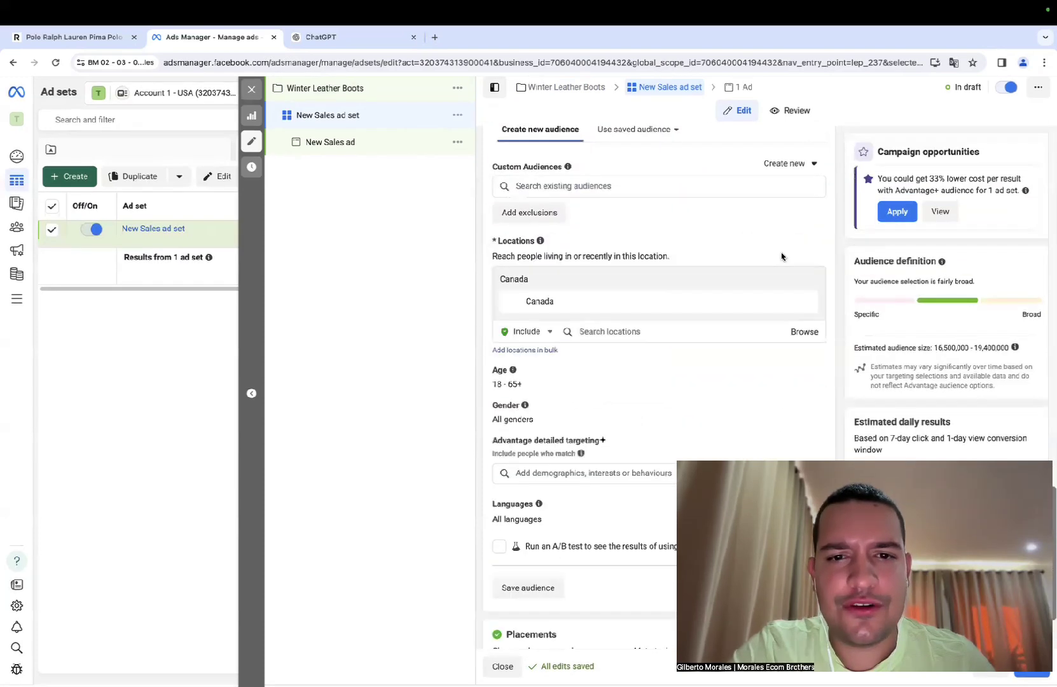
pyautogui.click(607, 331)
pyautogui.write('usa')
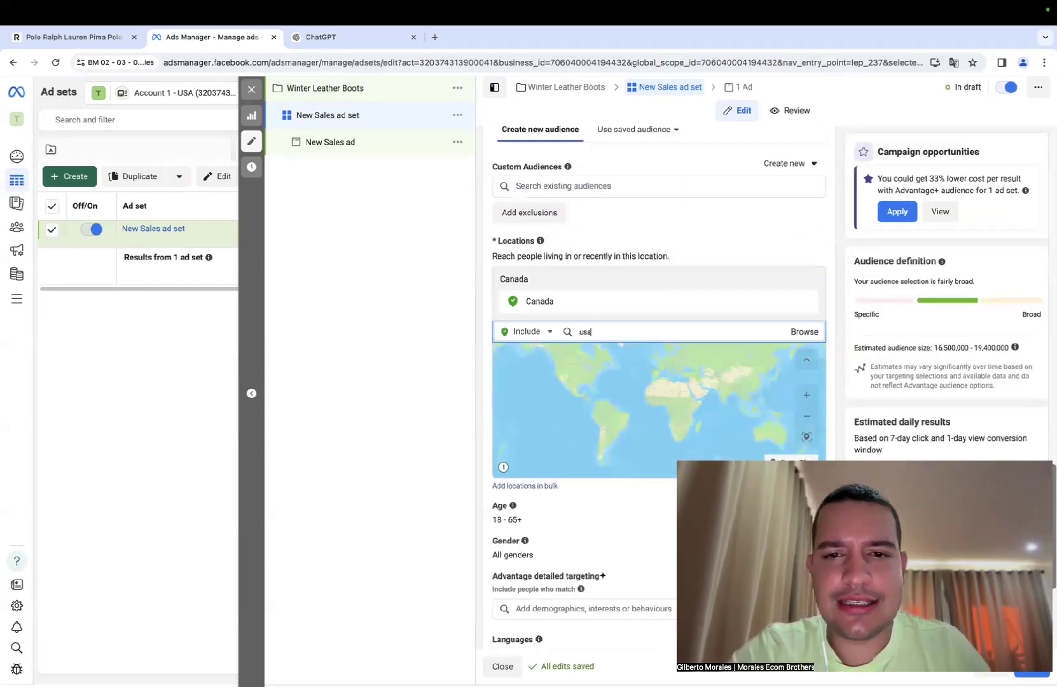
pyautogui.click(600, 357)
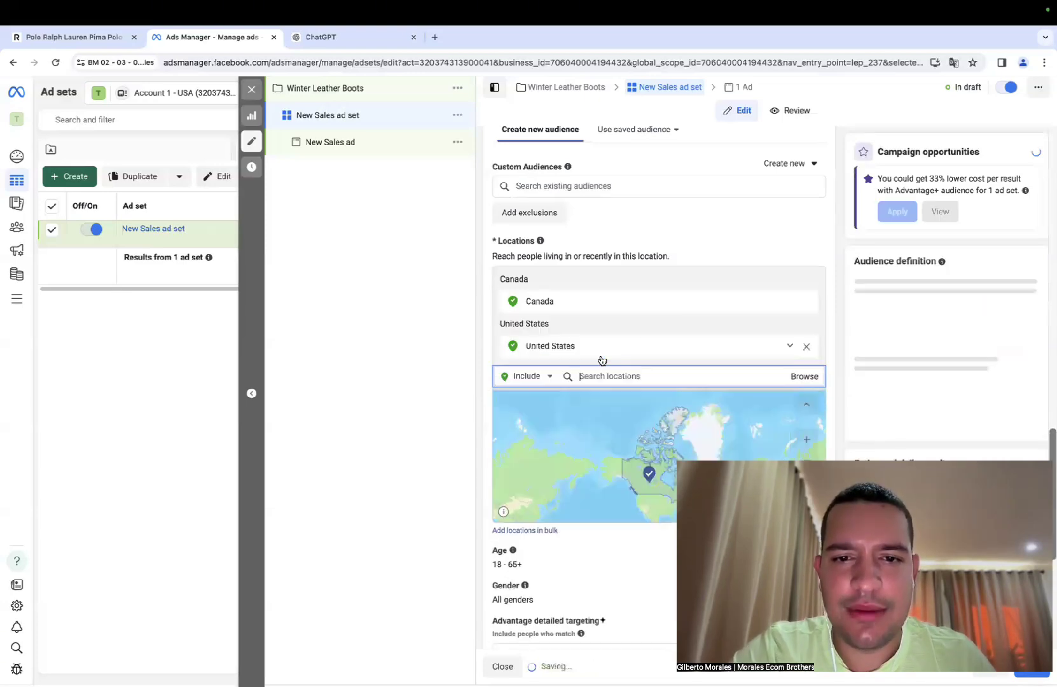
pyautogui.click(806, 302)
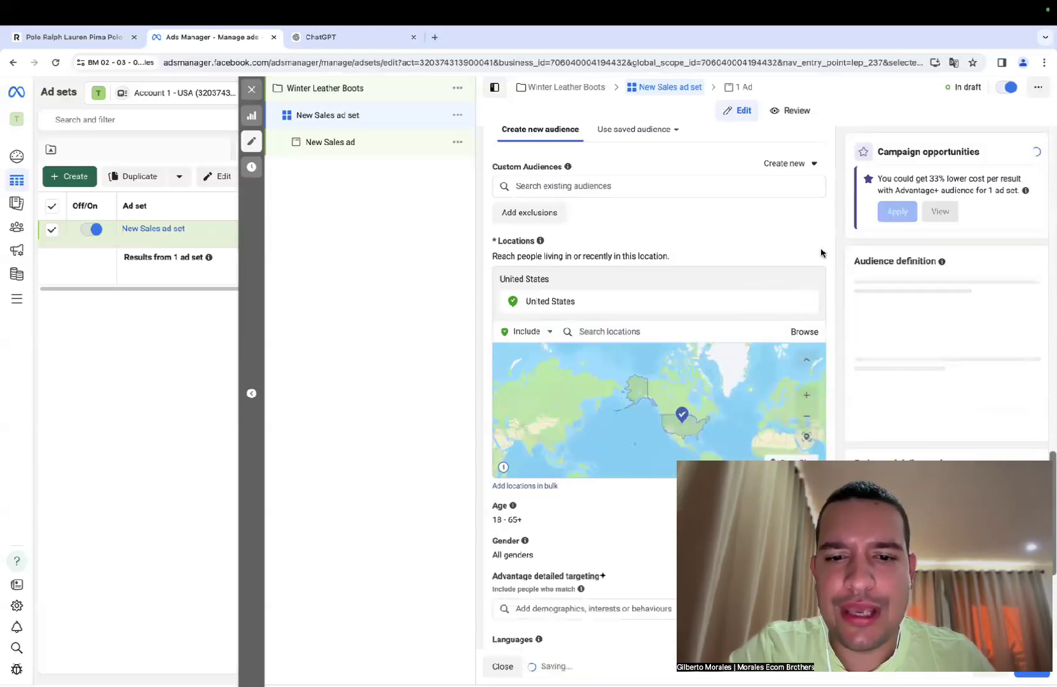
# Step: Add the interest Boot (footwear) to the audience's detailed targeting
pyautogui.scroll(-2, 821, 253)
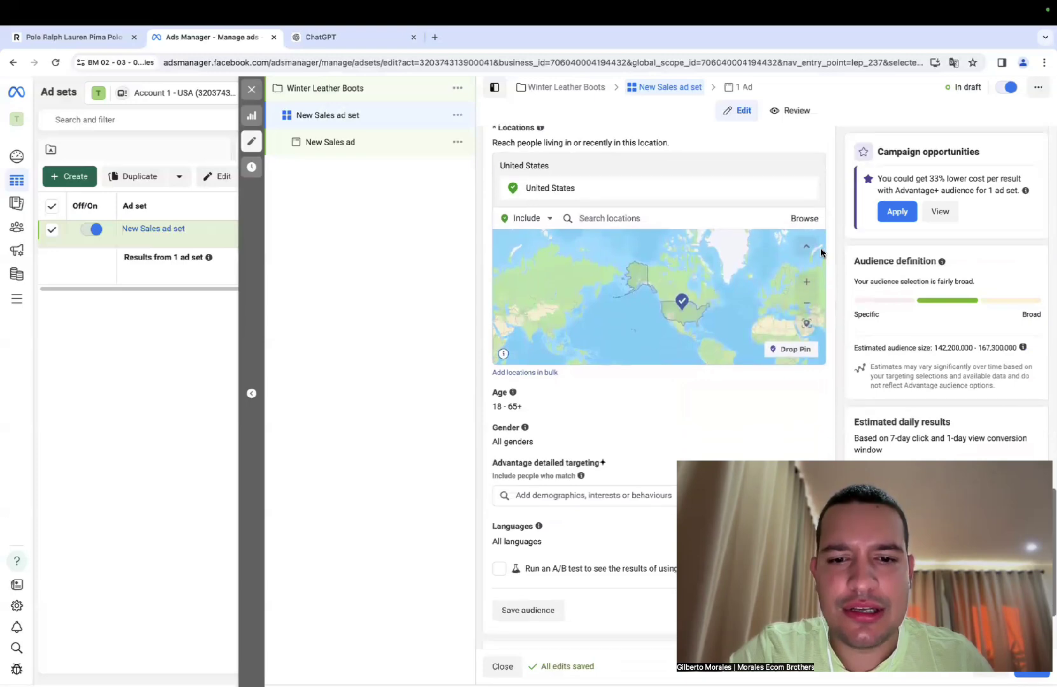
pyautogui.scroll(-2, 821, 253)
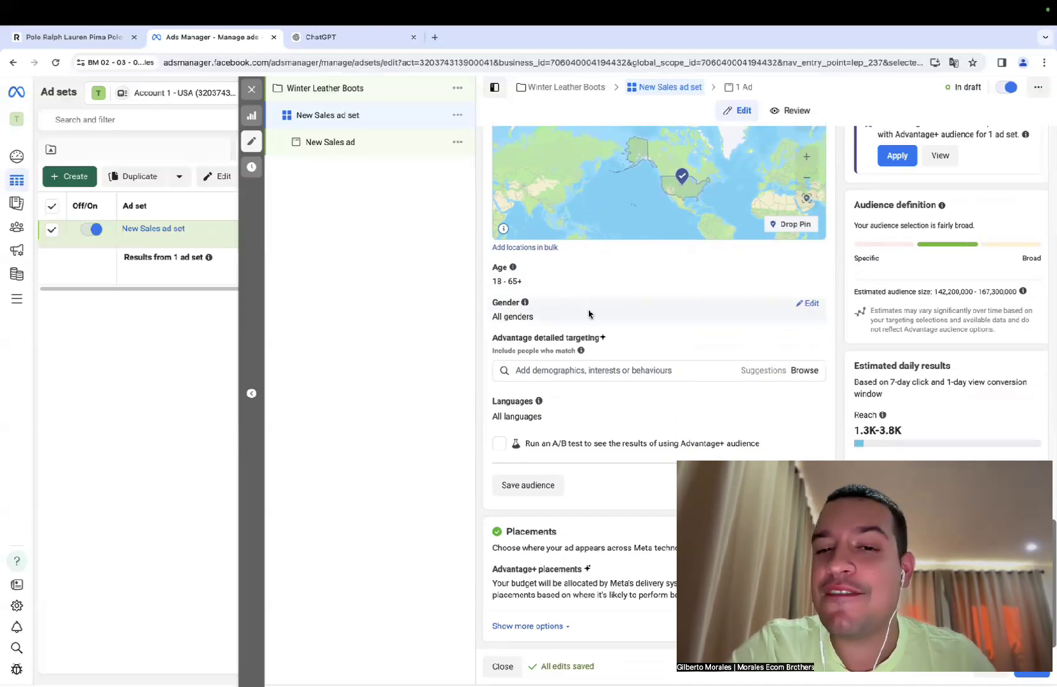
pyautogui.moveTo(525, 302)
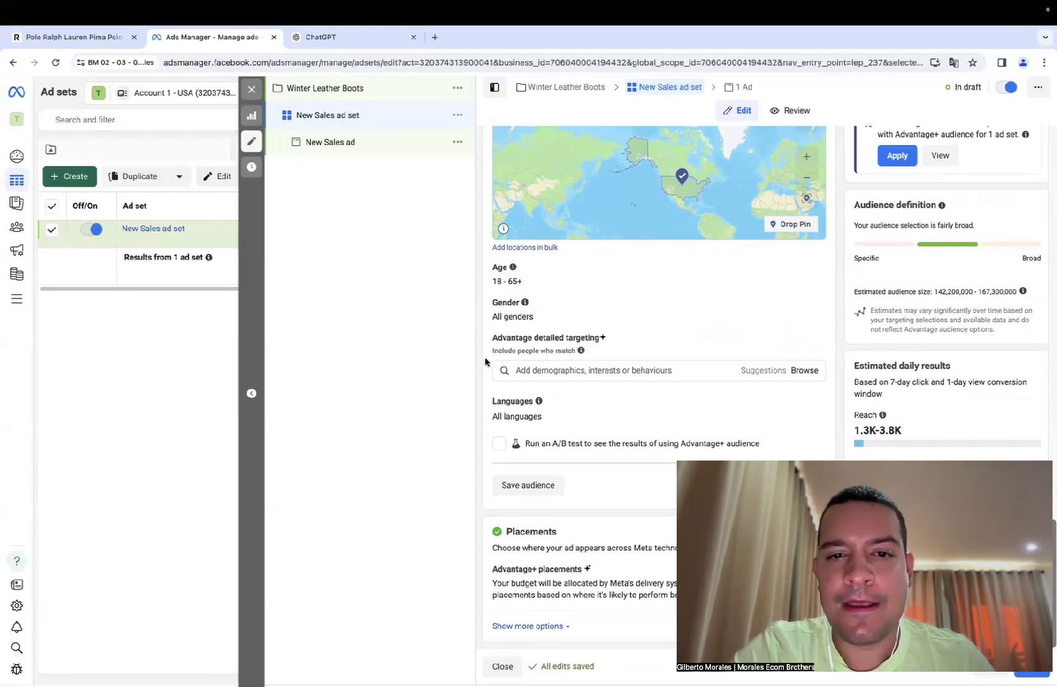
pyautogui.click(573, 378)
pyautogui.write('boots')
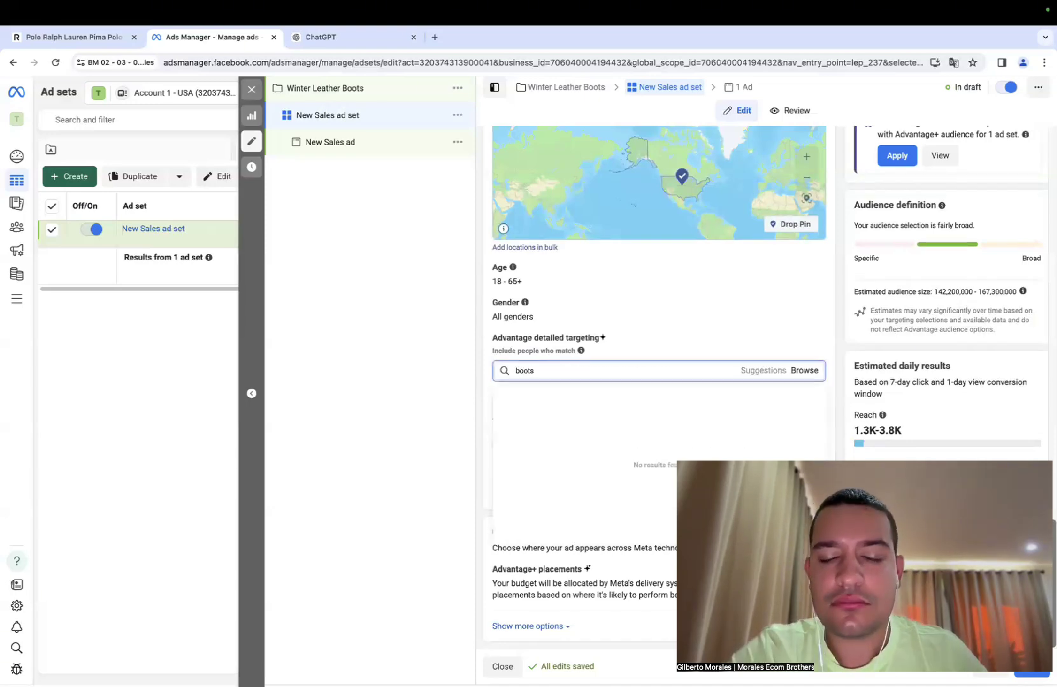
pyautogui.click(552, 425)
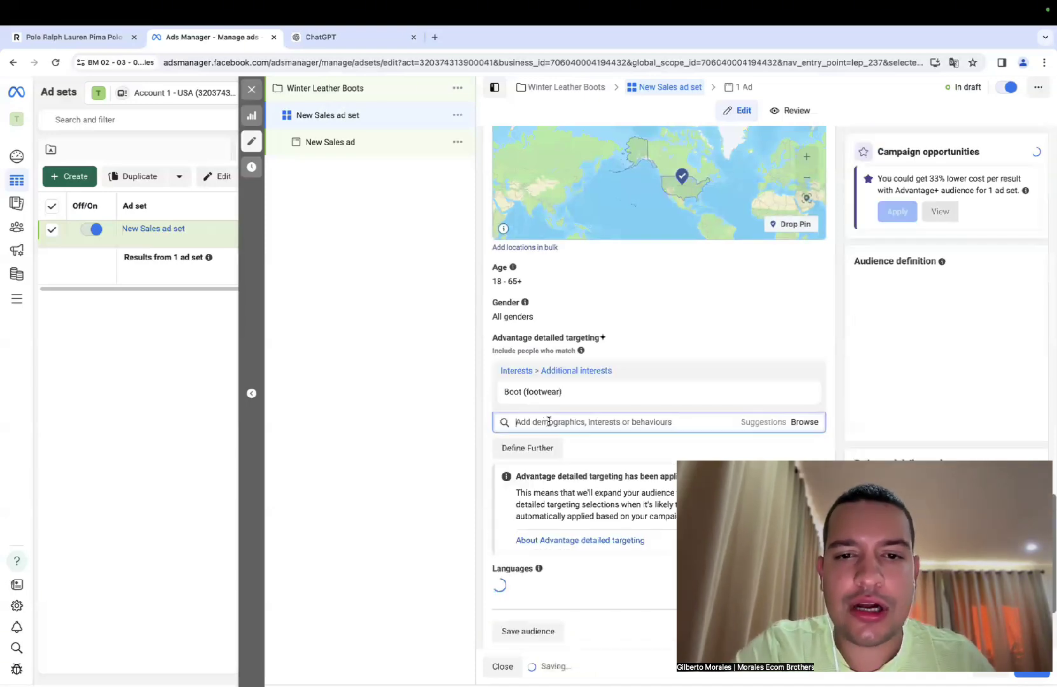
# Step: Review the remaining audience and placement settings and continue to the ad
pyautogui.scroll(-2, 836, 310)
pyautogui.scroll(-1, 837, 311)
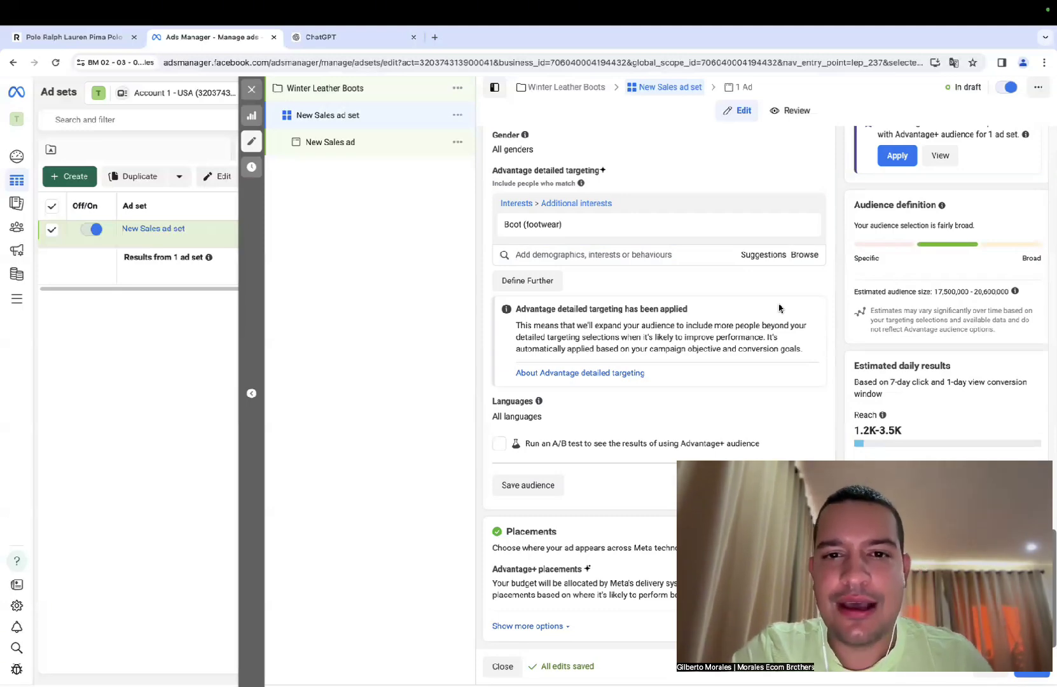
pyautogui.scroll(5, 779, 308)
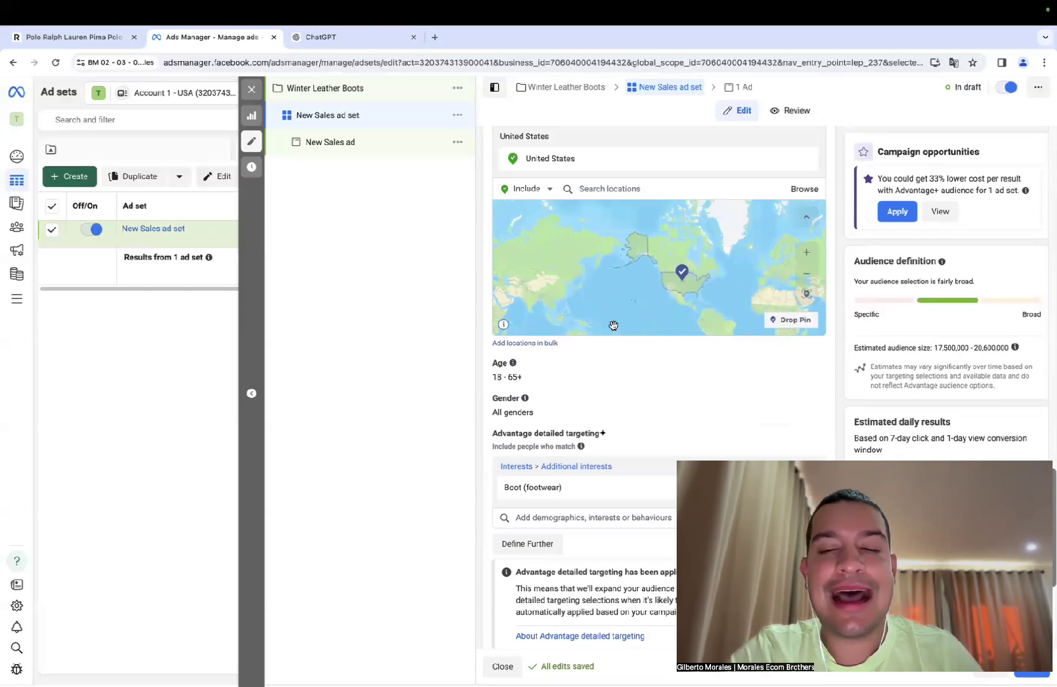
pyautogui.scroll(1, 847, 301)
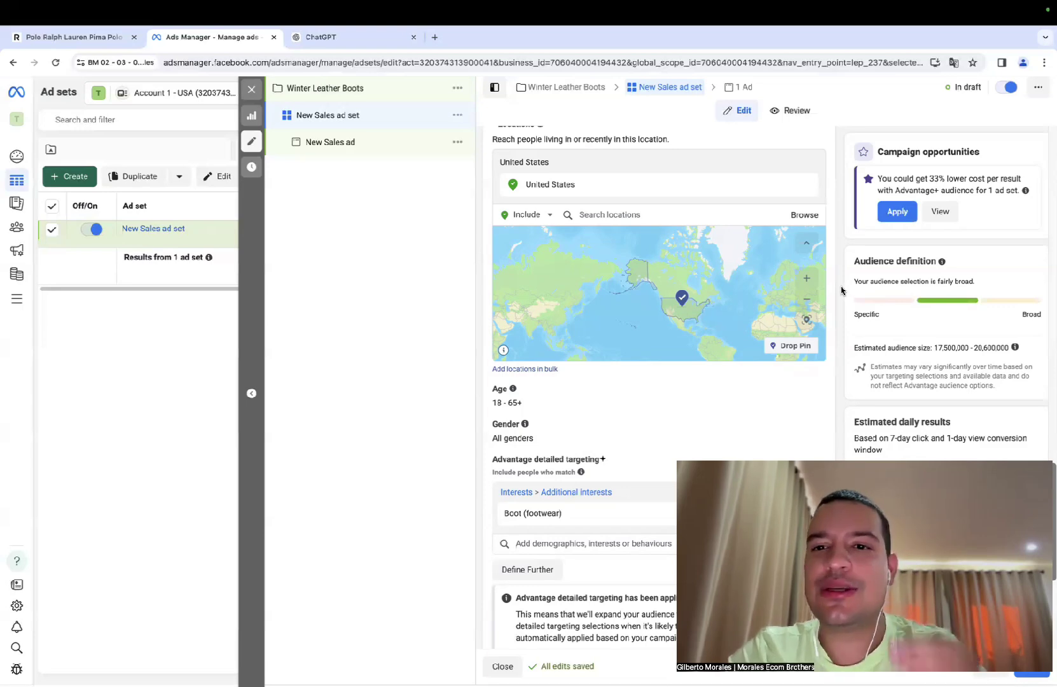
pyautogui.scroll(-5, 842, 291)
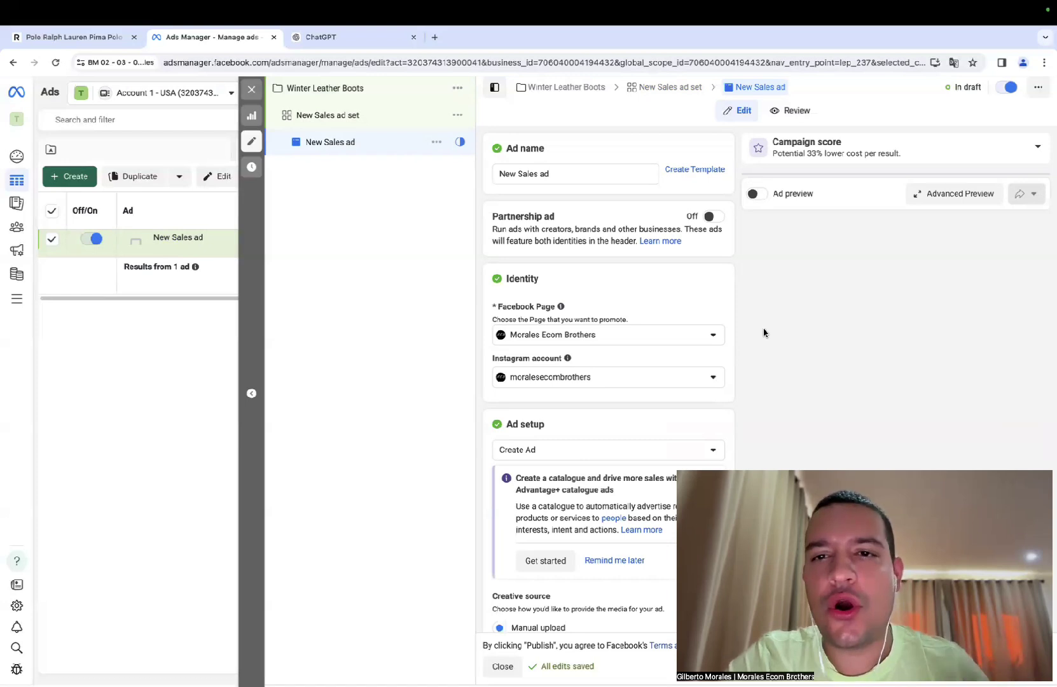
# Step: Turn on the ad preview and rename the ad Creative 01
pyautogui.click(757, 195)
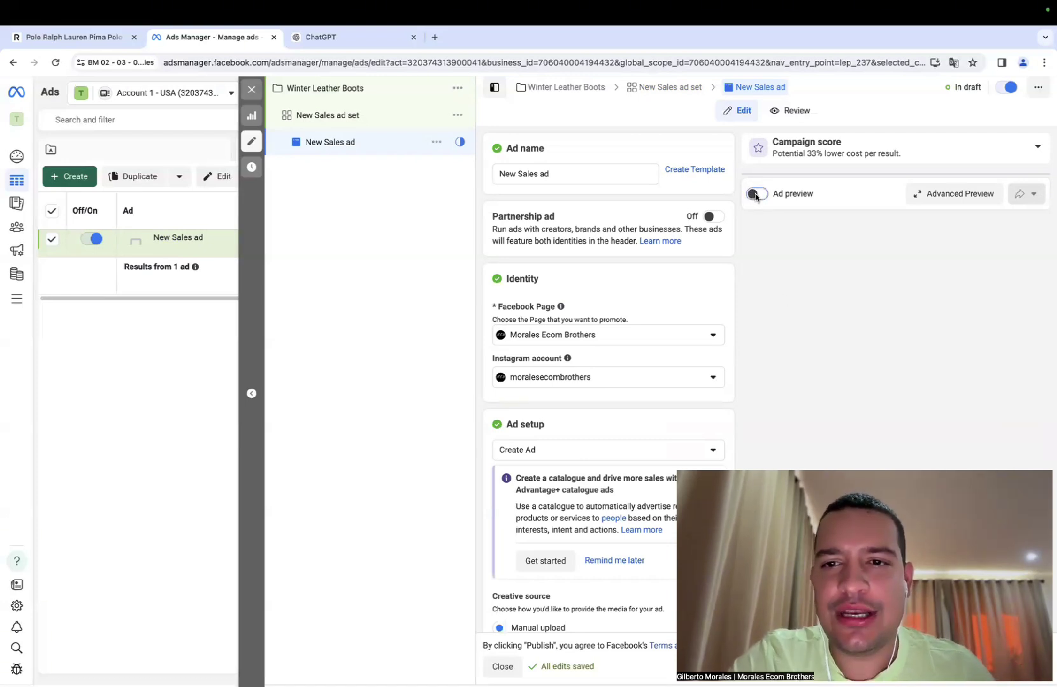
pyautogui.tripleClick(564, 173)
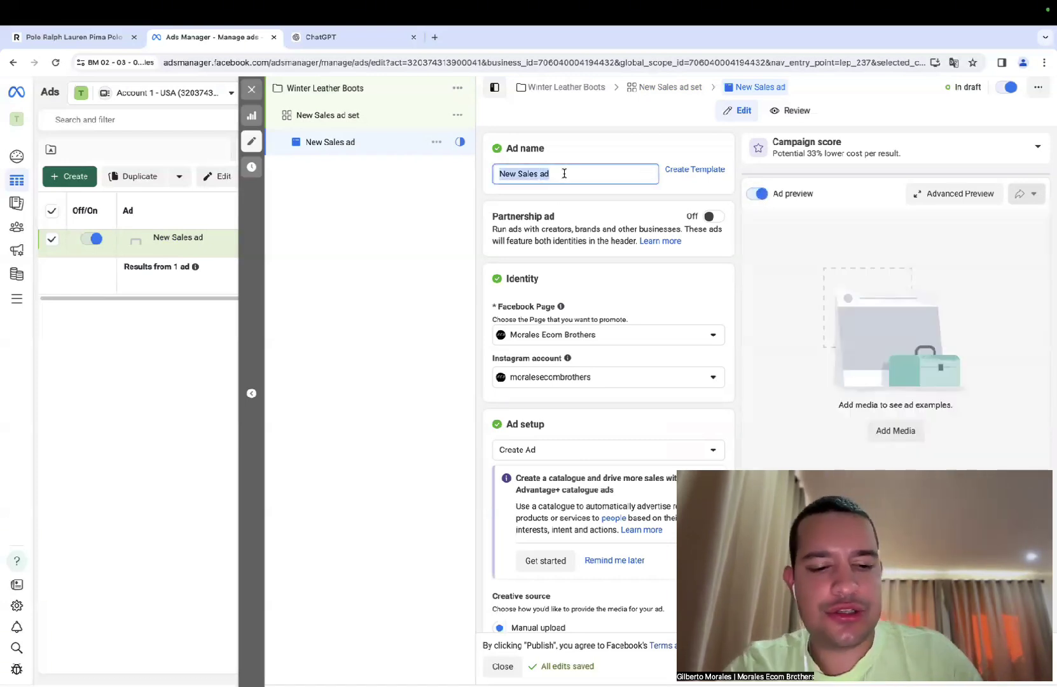
pyautogui.write('Creative')
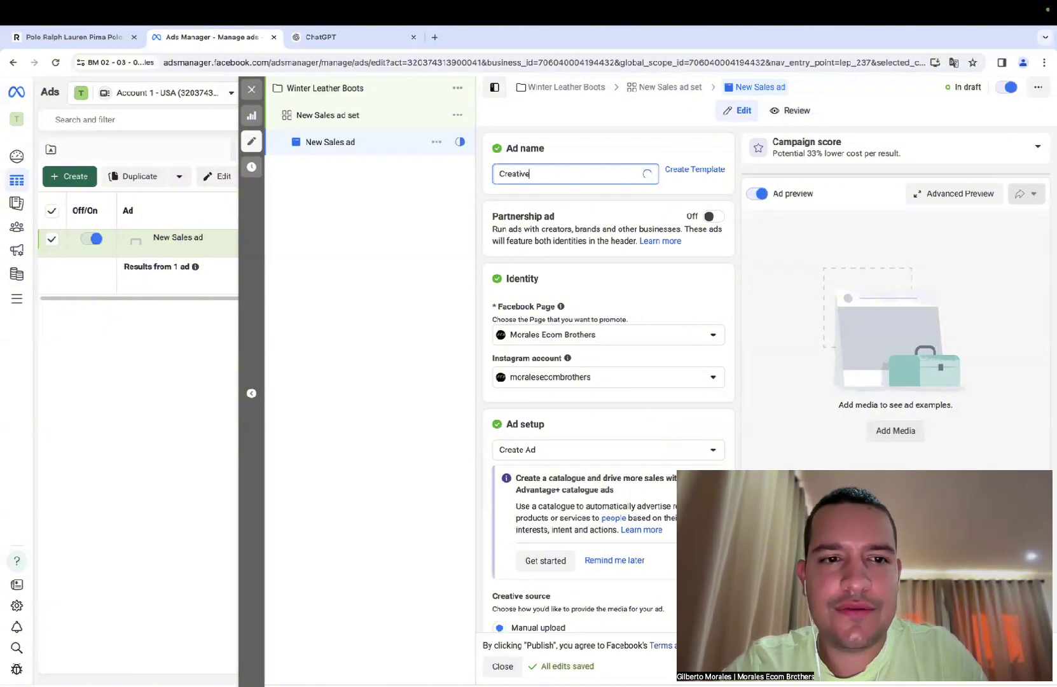
pyautogui.write(' 01')
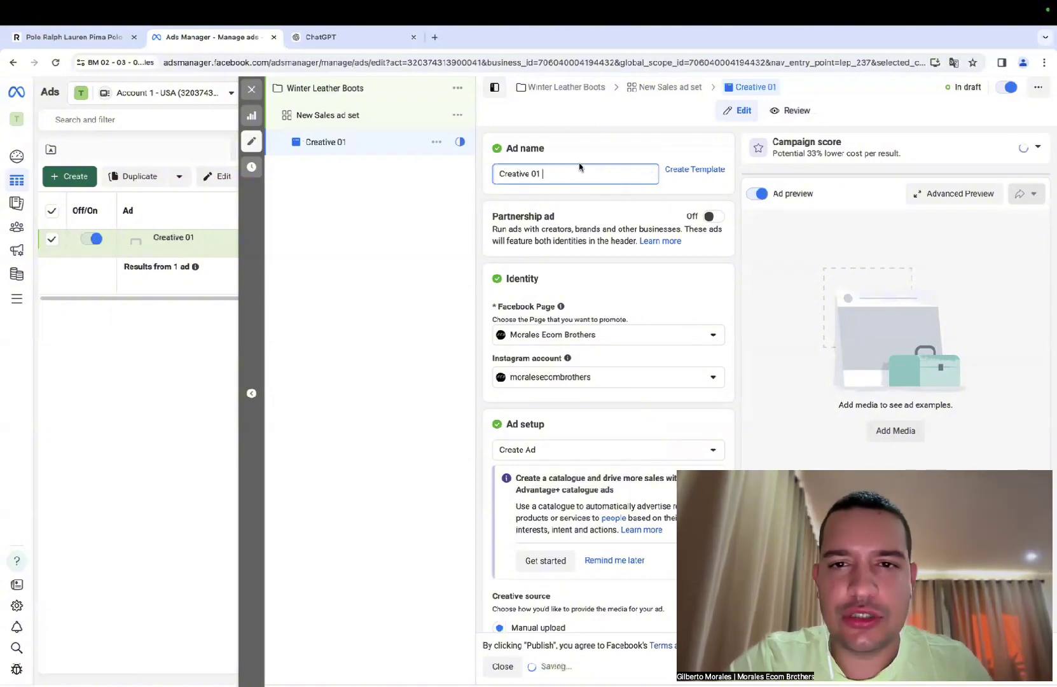
pyautogui.click(753, 241)
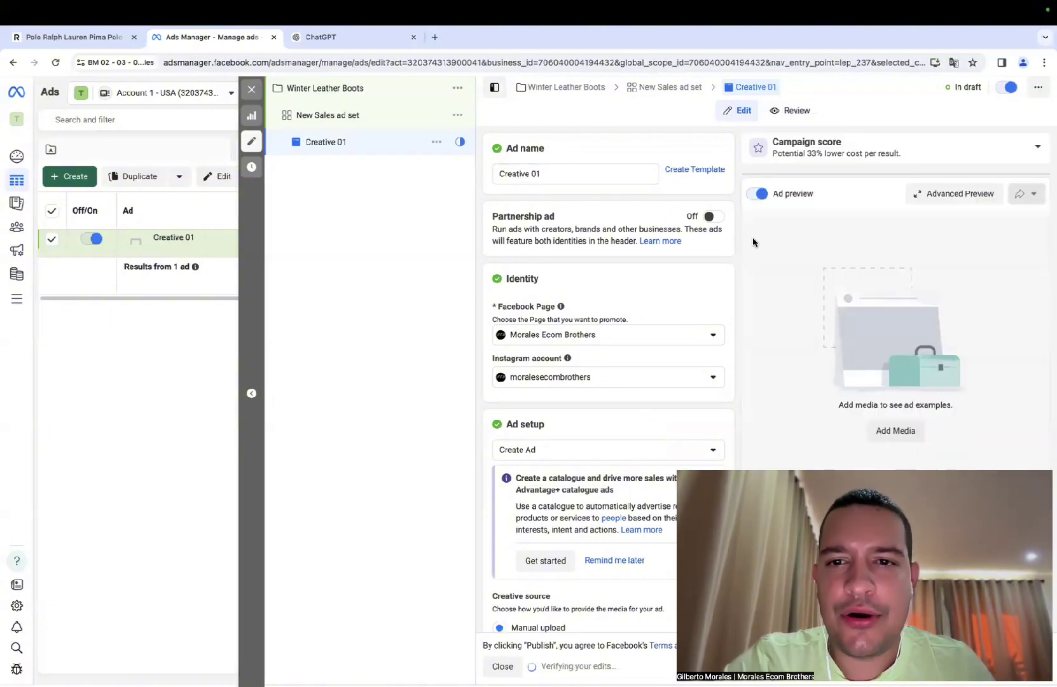
# Step: Dismiss the Advantage+ catalogue ads suggestion in the ad setup and check the Facebook Page and Instagram account under Identity
pyautogui.scroll(-2, 728, 232)
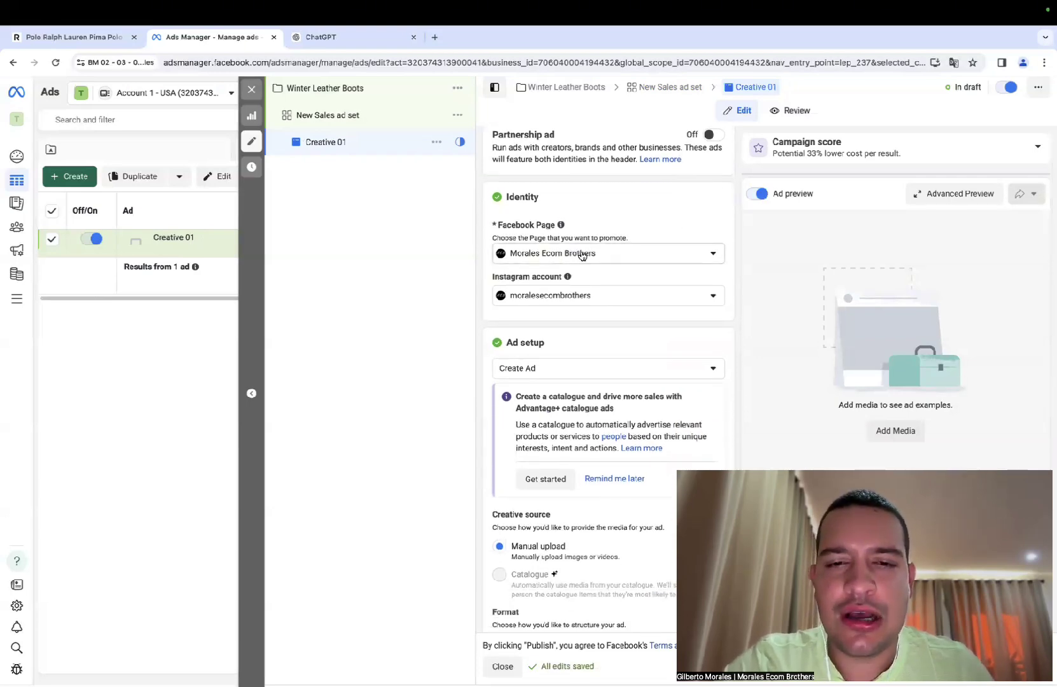
pyautogui.scroll(-2, 582, 254)
pyautogui.click(636, 391)
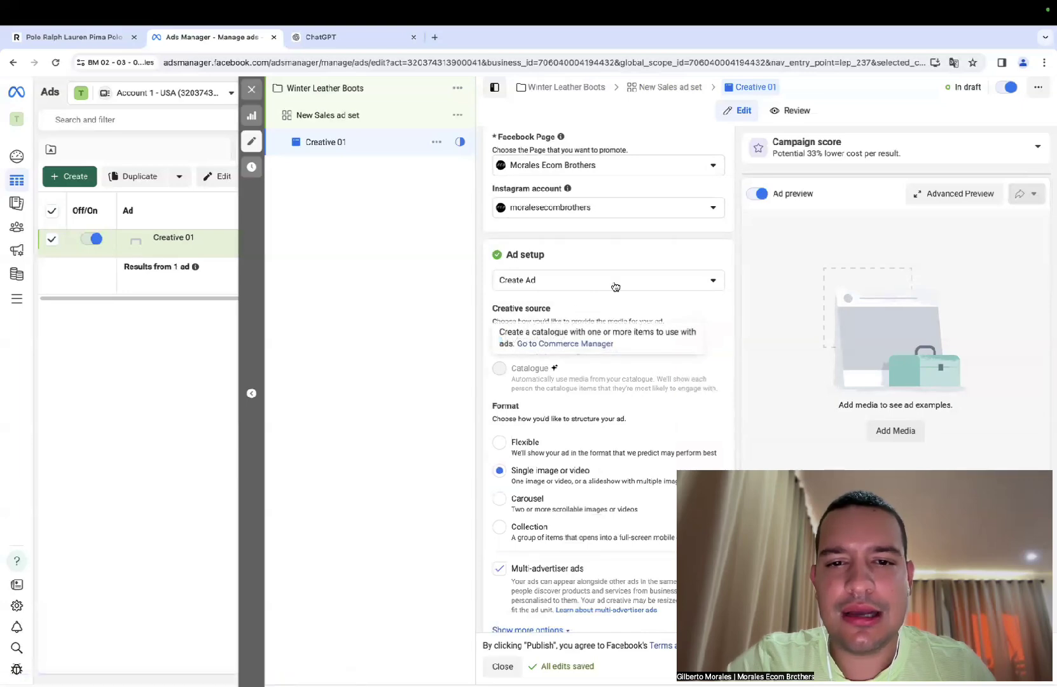
pyautogui.scroll(4, 638, 255)
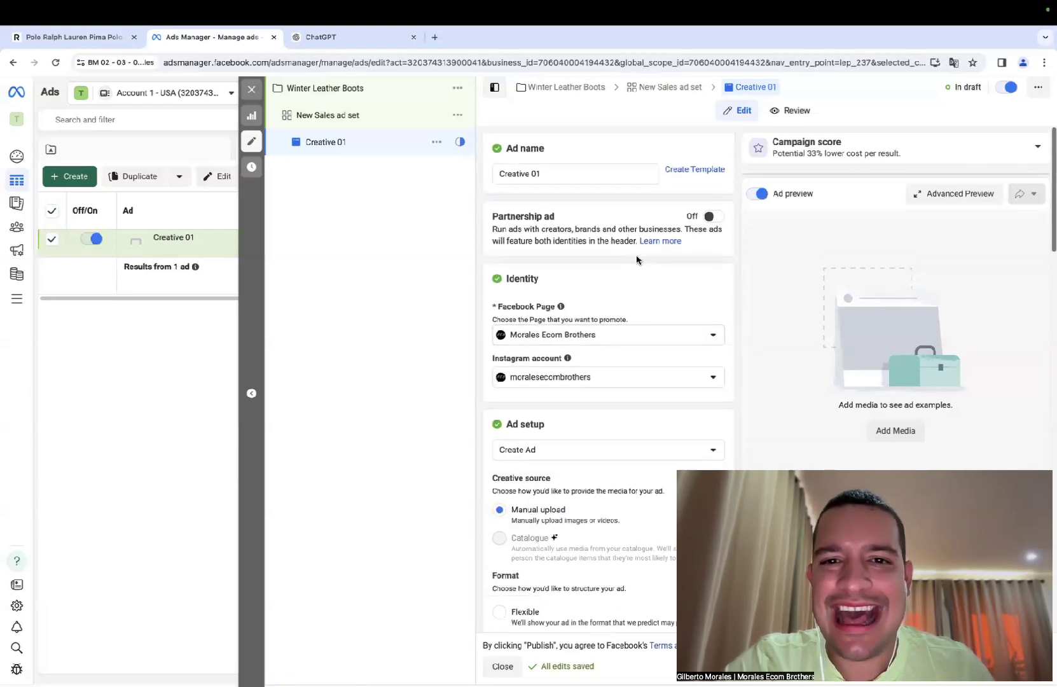
pyautogui.scroll(-1, 636, 260)
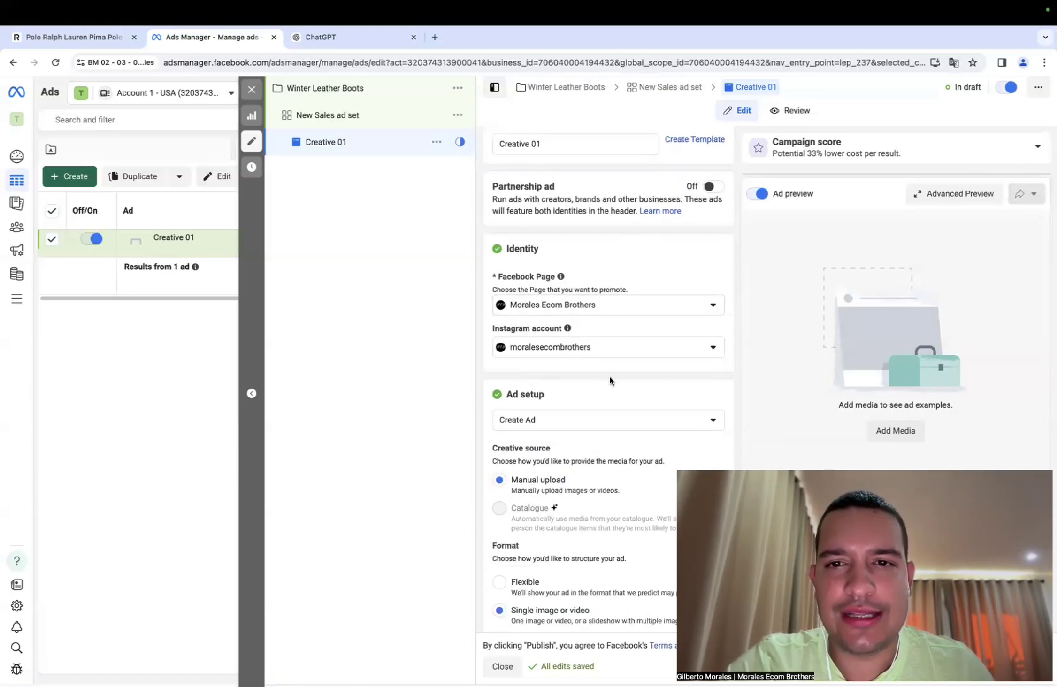
pyautogui.scroll(1, 673, 324)
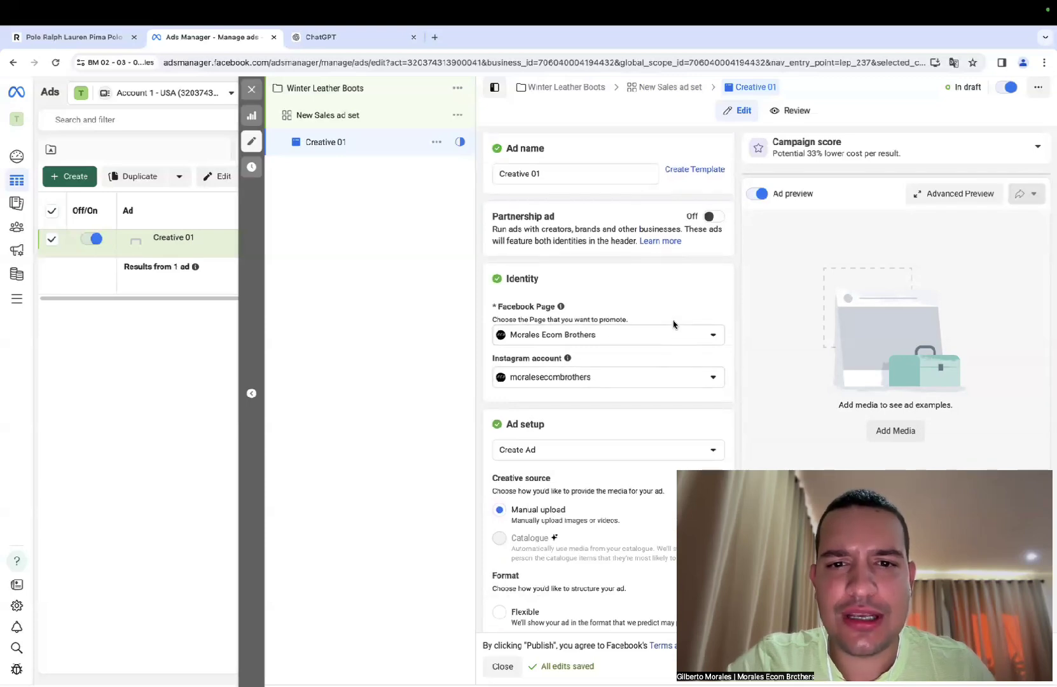
# Step: Choose Single image or video as the ad format with manual upload, and check the additional ad setup options
pyautogui.scroll(-4, 673, 325)
pyautogui.scroll(-4, 674, 325)
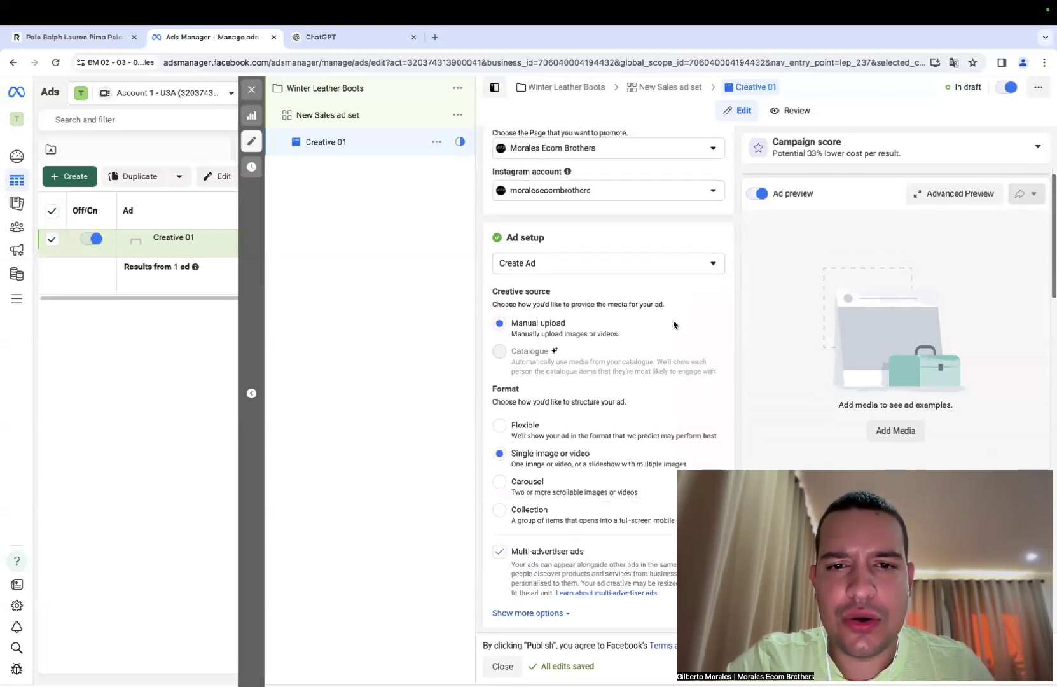
pyautogui.scroll(-1, 674, 324)
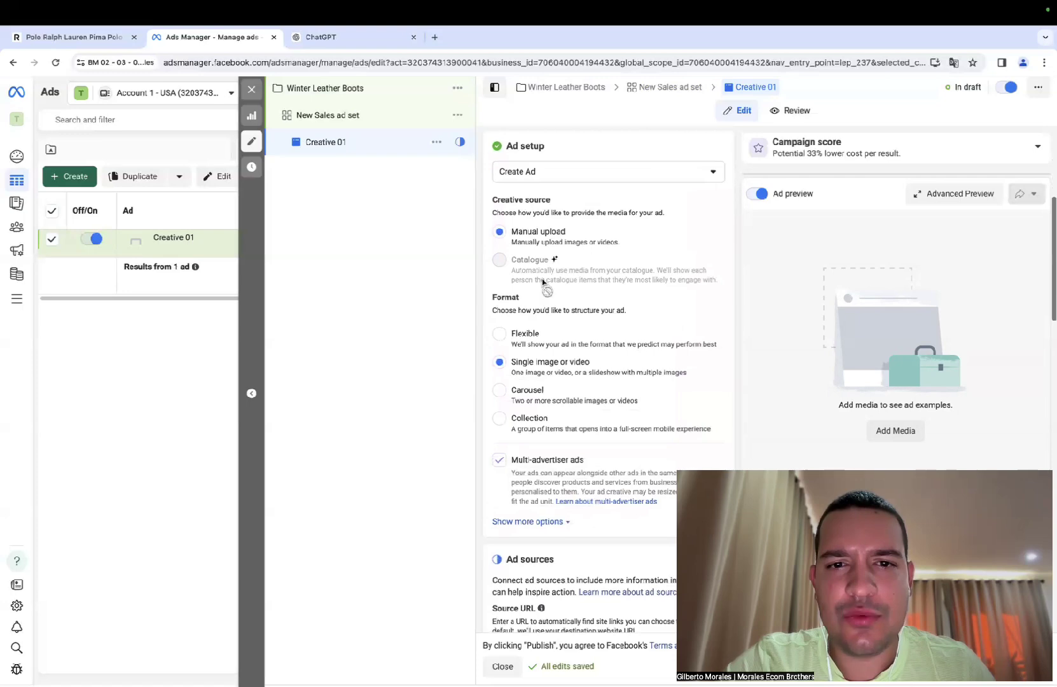
pyautogui.click(498, 362)
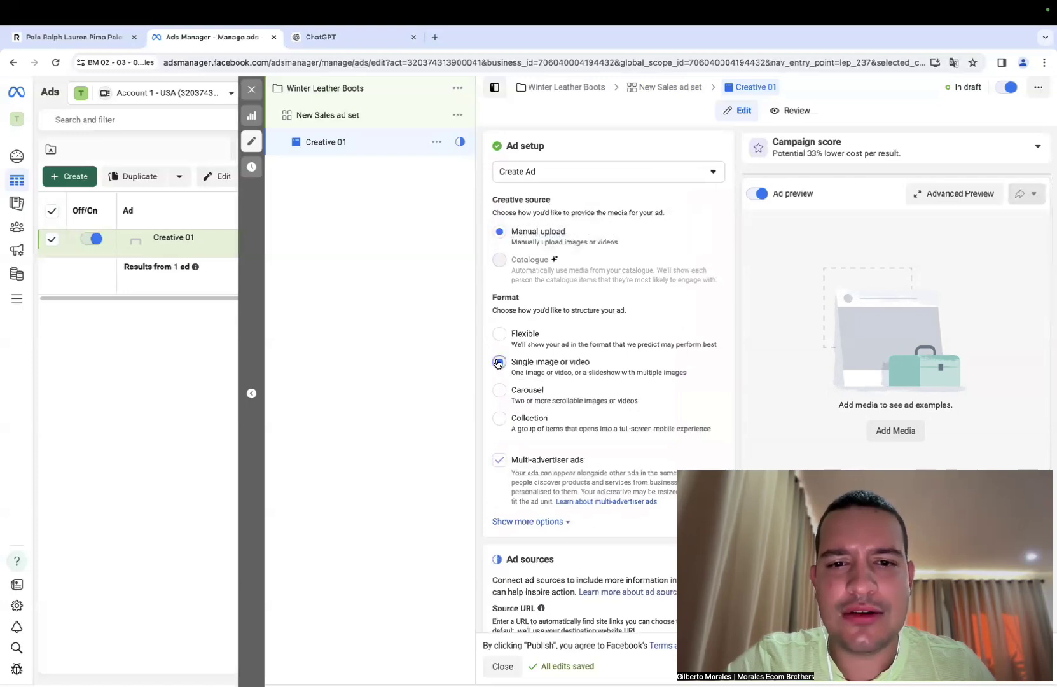
pyautogui.scroll(-2, 630, 348)
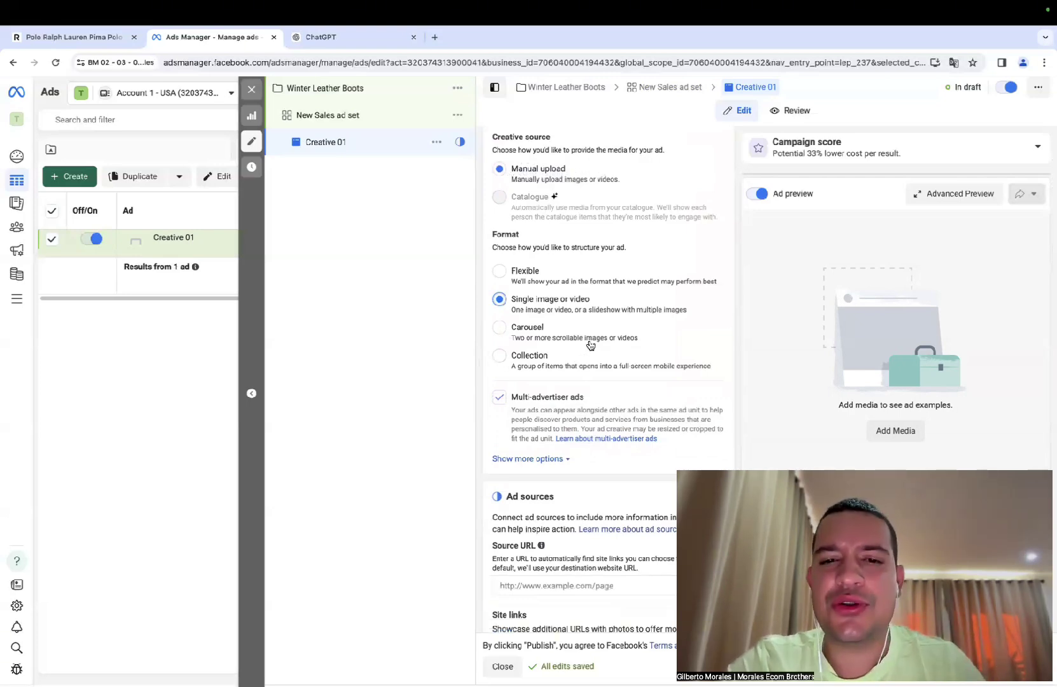
pyautogui.scroll(-1, 590, 344)
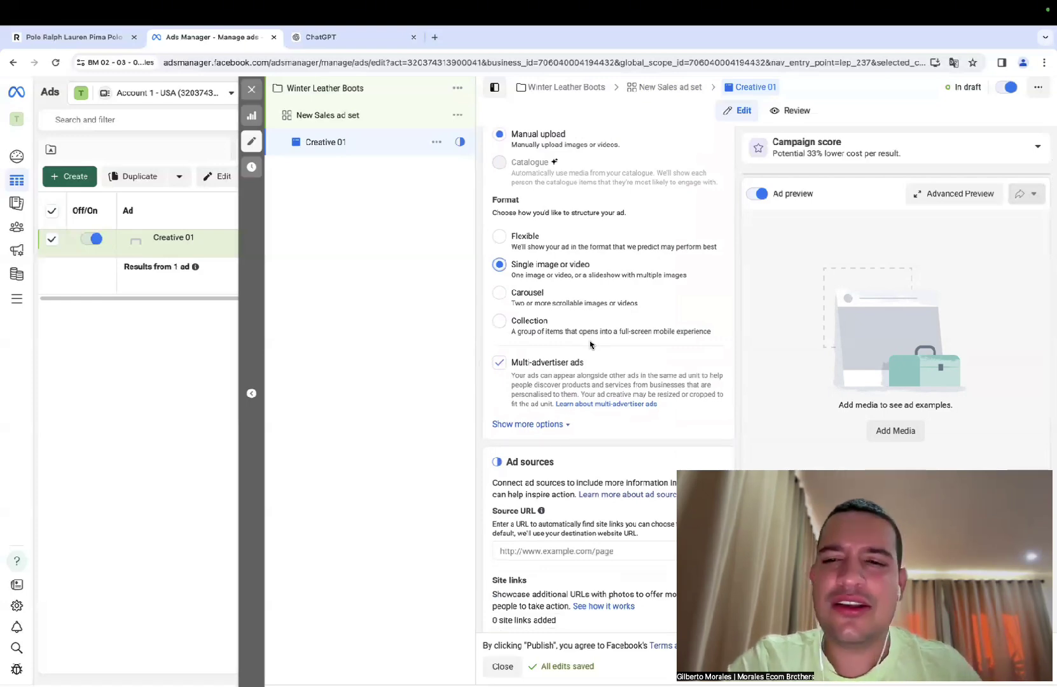
pyautogui.click(514, 426)
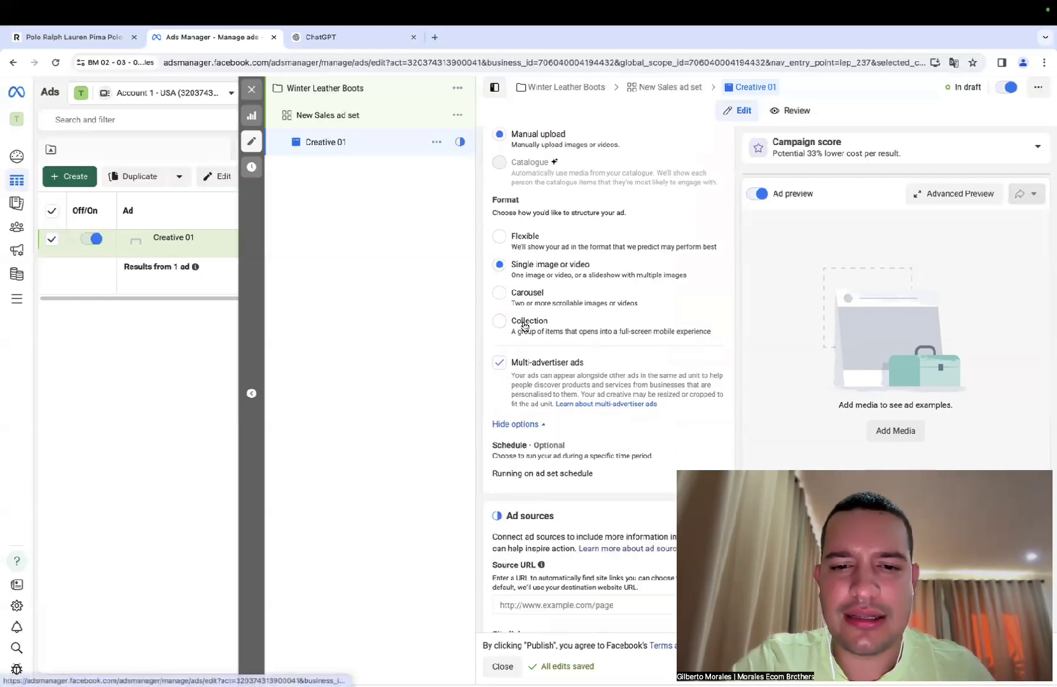
pyautogui.scroll(-2, 522, 323)
pyautogui.click(521, 322)
# Step: Start setting up the ad creative for Creative 01, opening its text settings
pyautogui.scroll(-2, 579, 297)
pyautogui.scroll(-3, 580, 296)
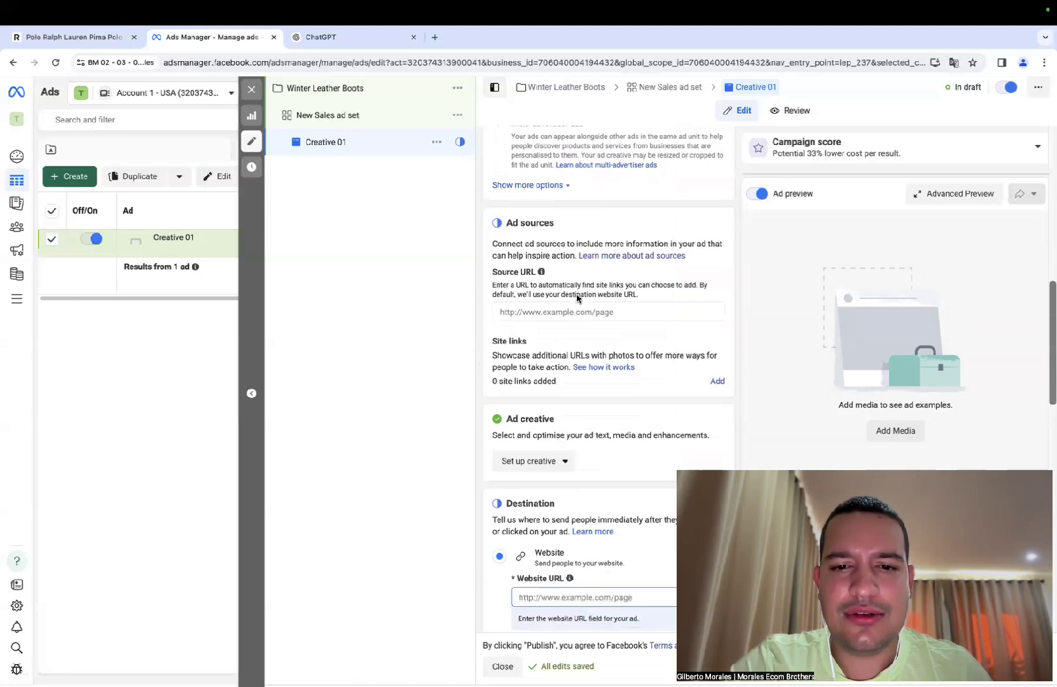
pyautogui.scroll(-2, 531, 211)
pyautogui.scroll(-1, 531, 211)
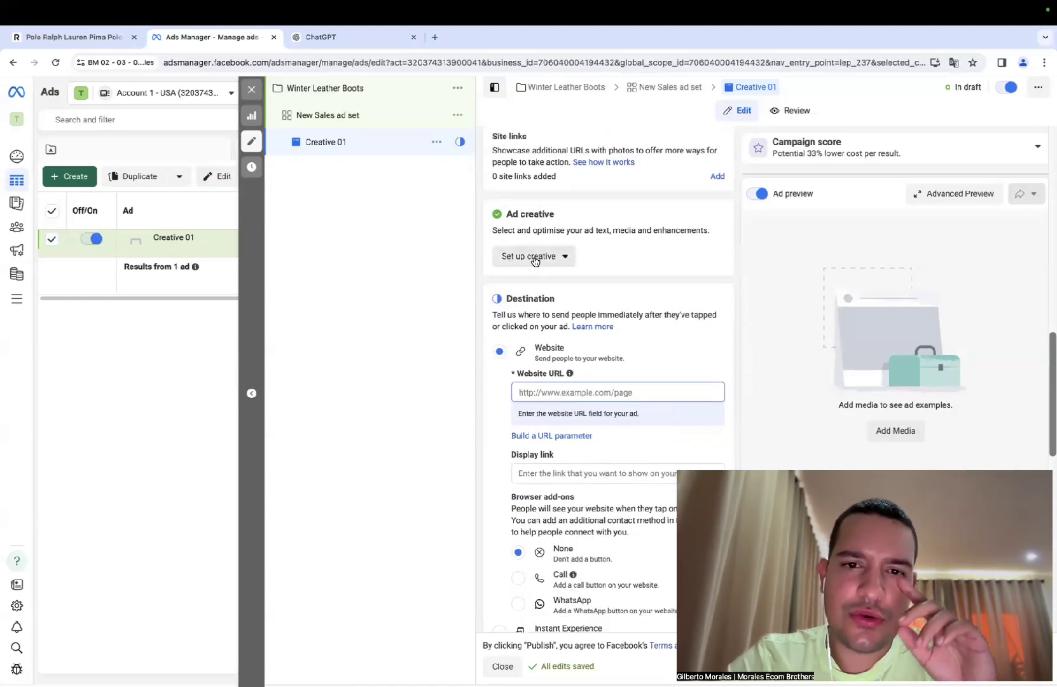
pyautogui.click(533, 258)
pyautogui.click(534, 283)
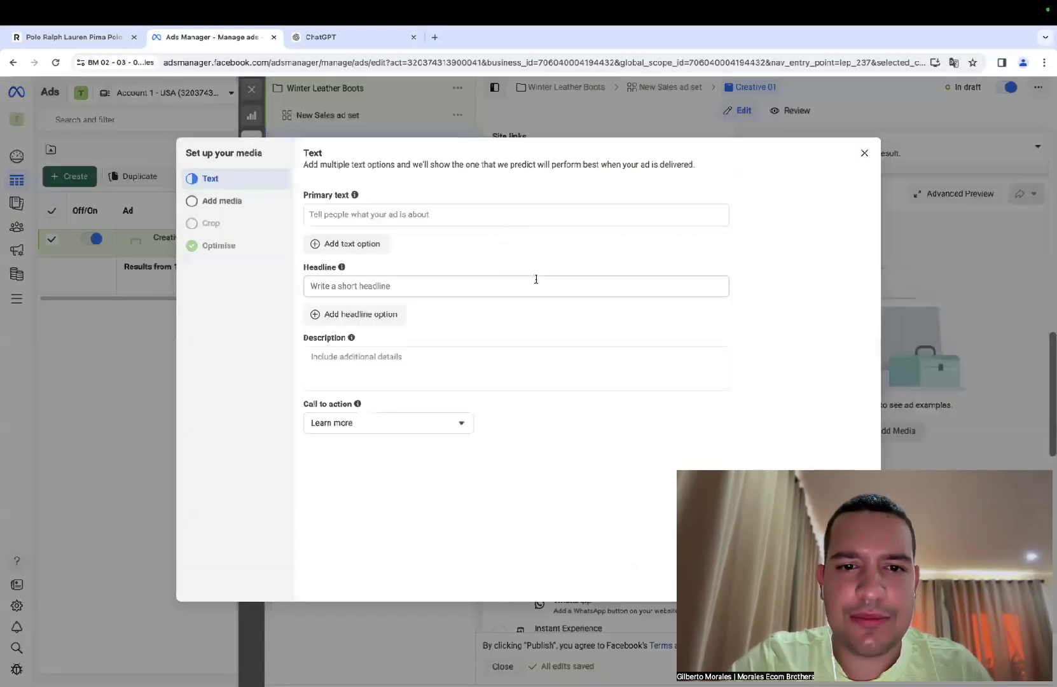
# Step: Add the premium winter leather boots copy as primary text, with a paragraph break before "Durable, elegant", and collapse the AI text suggestions
pyautogui.click(343, 215)
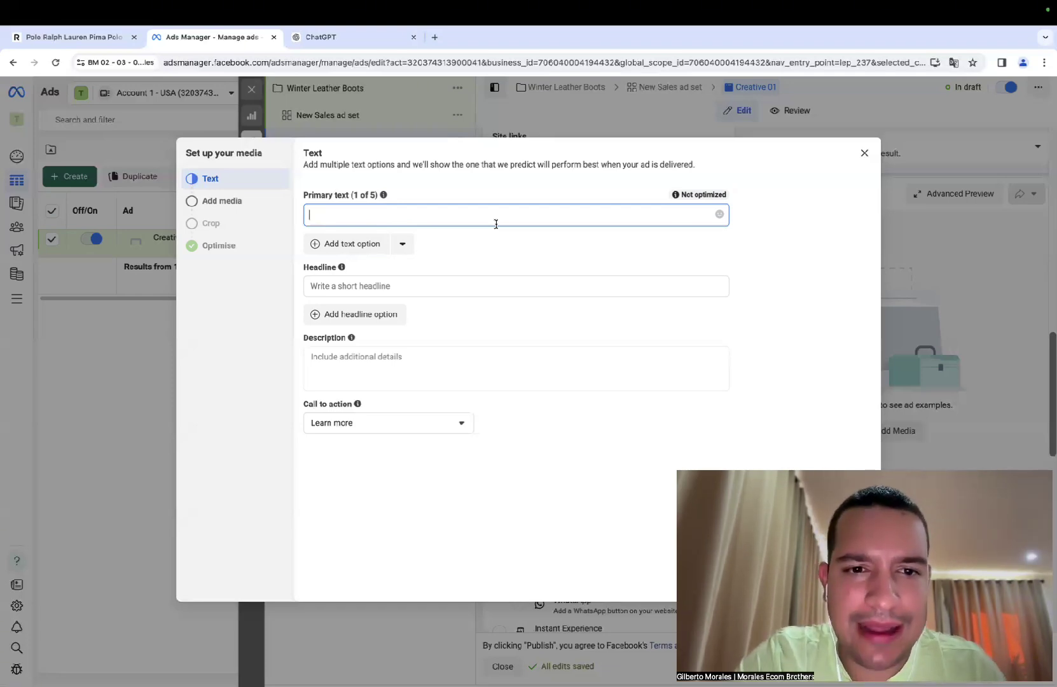
pyautogui.write('Step into style this winter with our premium leather boots designed for the modern businessman. Durable, elegant, and perfect for any occasion—elevate your wardrobe today!')
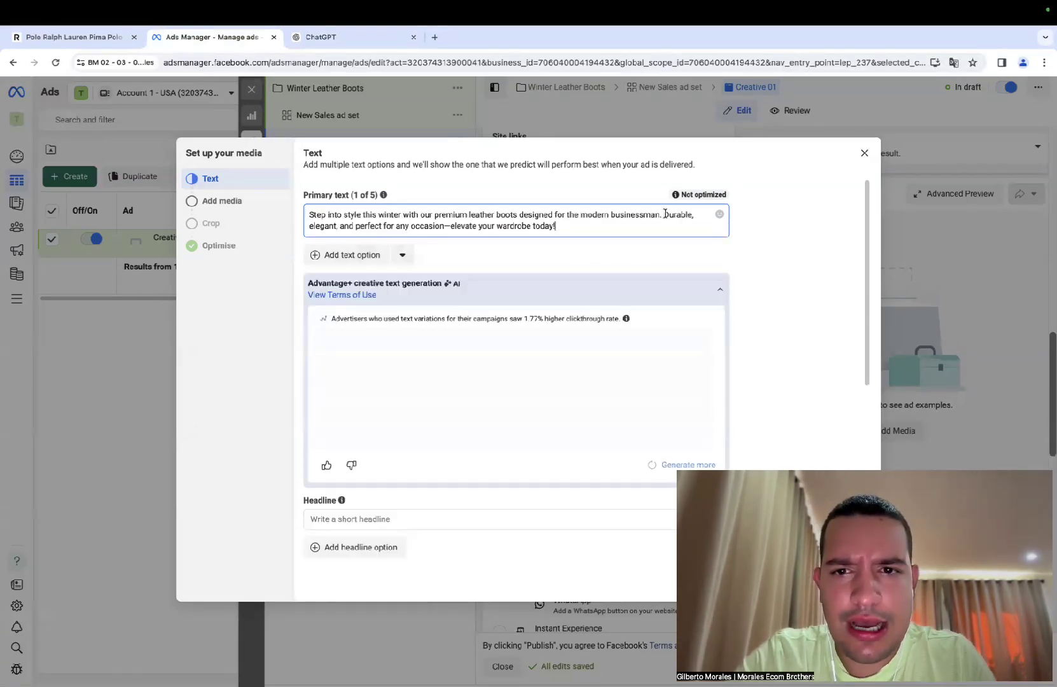
pyautogui.click(664, 214)
pyautogui.press('Return')
pyautogui.press('Return')
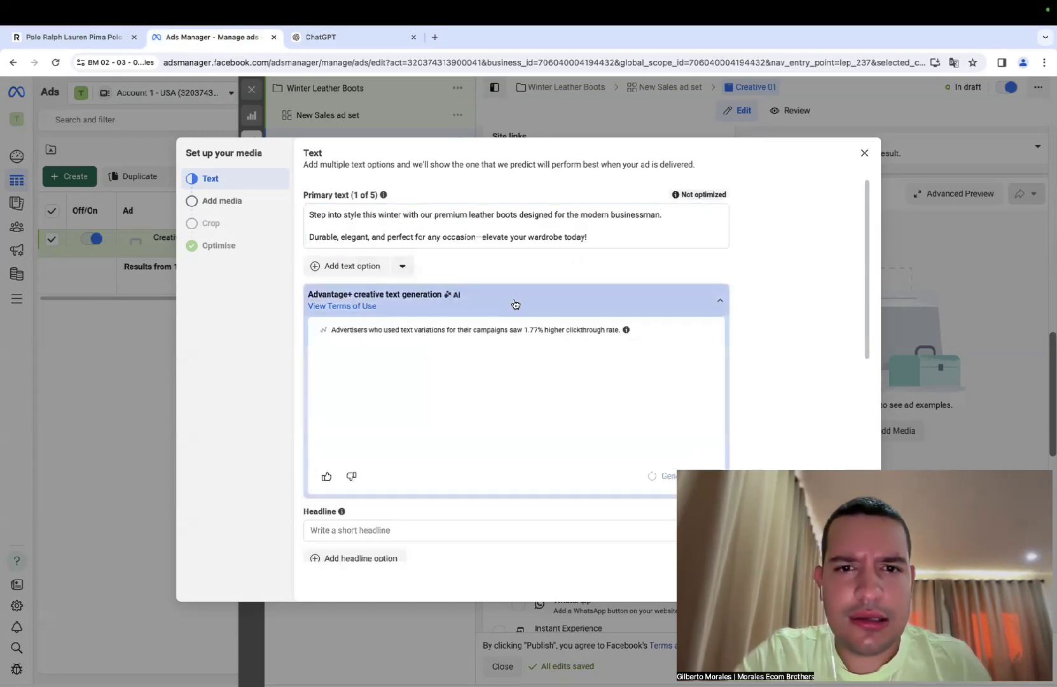
pyautogui.click(516, 304)
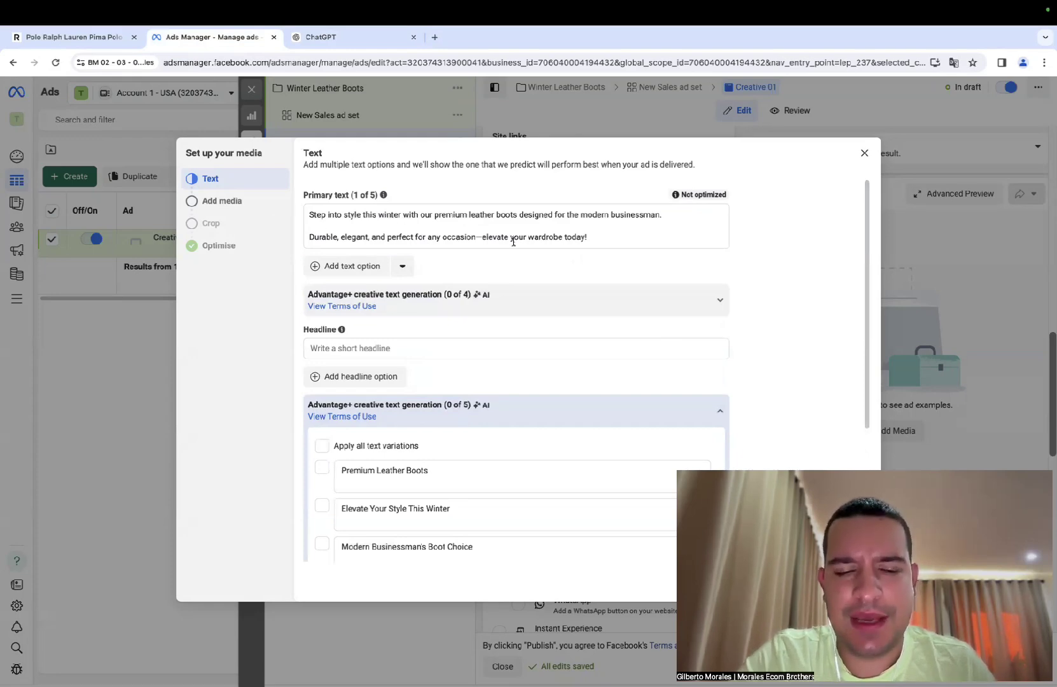
# Step: Set the headline to "Winter Leather Boots" and collapse the AI headline suggestions
pyautogui.scroll(-1, 509, 241)
pyautogui.scroll(1, 505, 249)
pyautogui.scroll(-1, 483, 255)
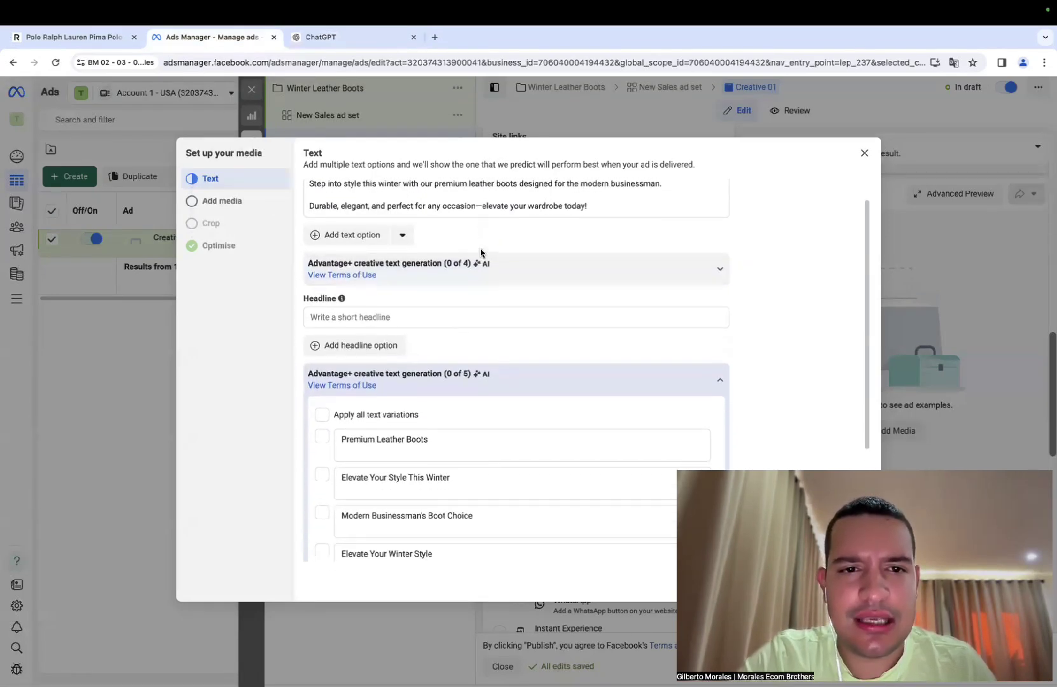
pyautogui.scroll(1, 490, 280)
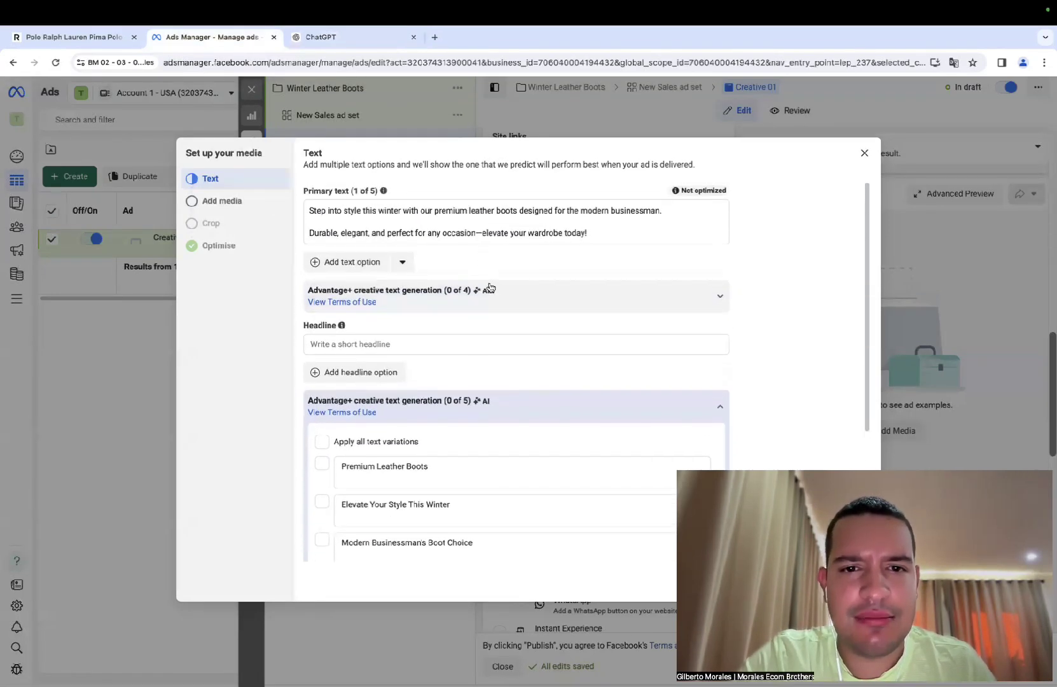
pyautogui.click(455, 344)
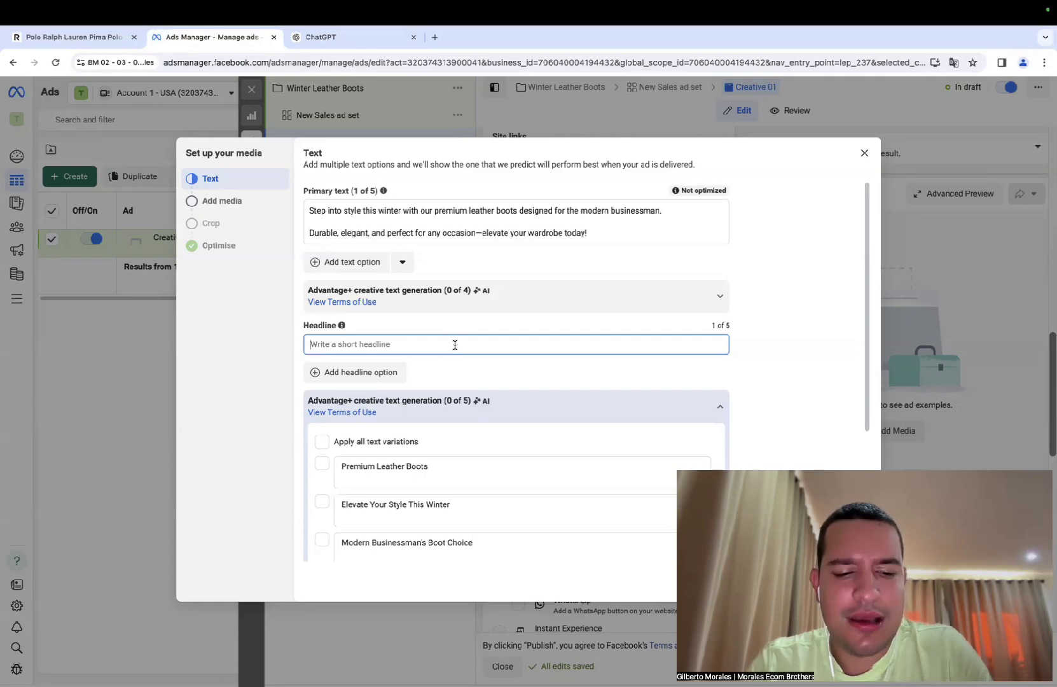
pyautogui.write('Winter lEA')
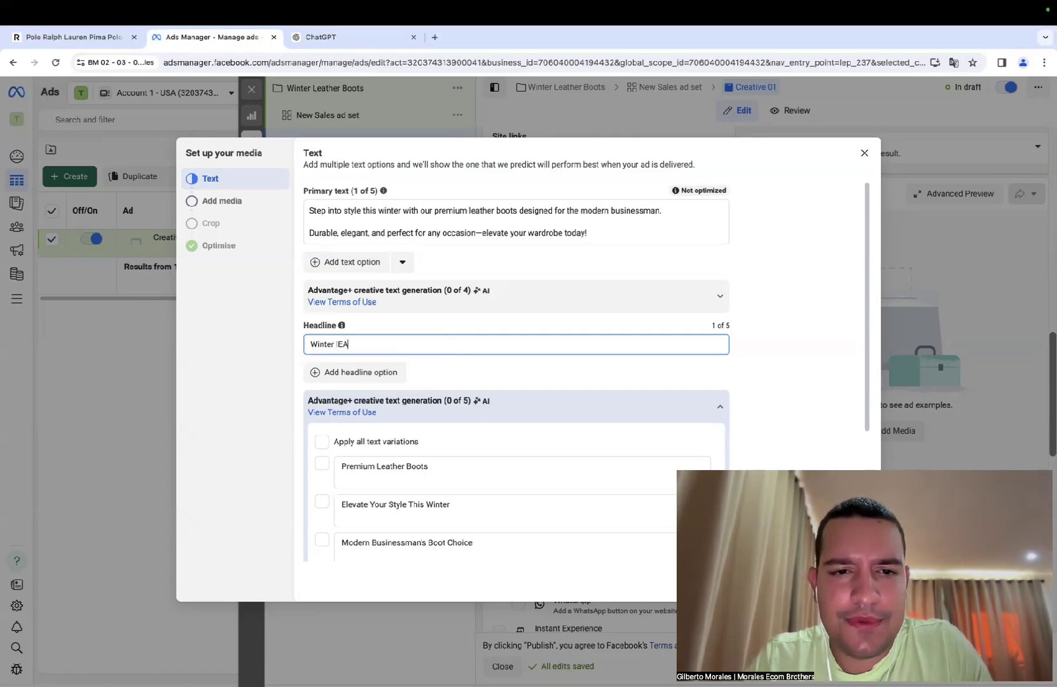
pyautogui.press('BackSpace')
pyautogui.press('BackSpace')
pyautogui.press('BackSpace')
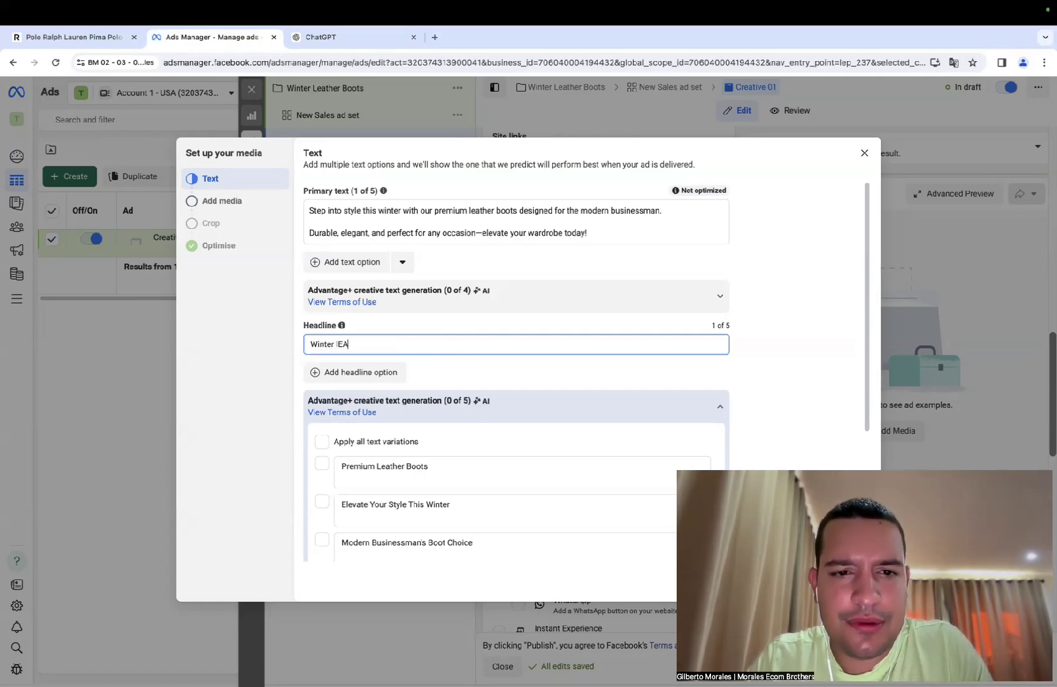
pyautogui.press('BackSpace')
pyautogui.press('BackSpace')
pyautogui.press('BackSpace')
pyautogui.write('Leat')
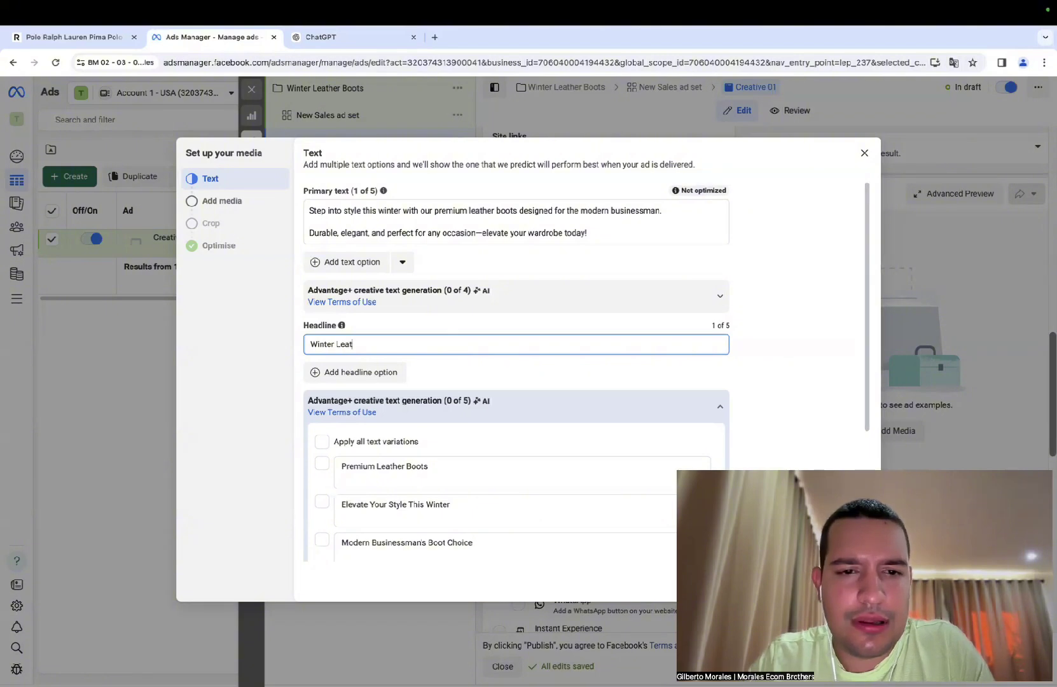
pyautogui.write('her Boots')
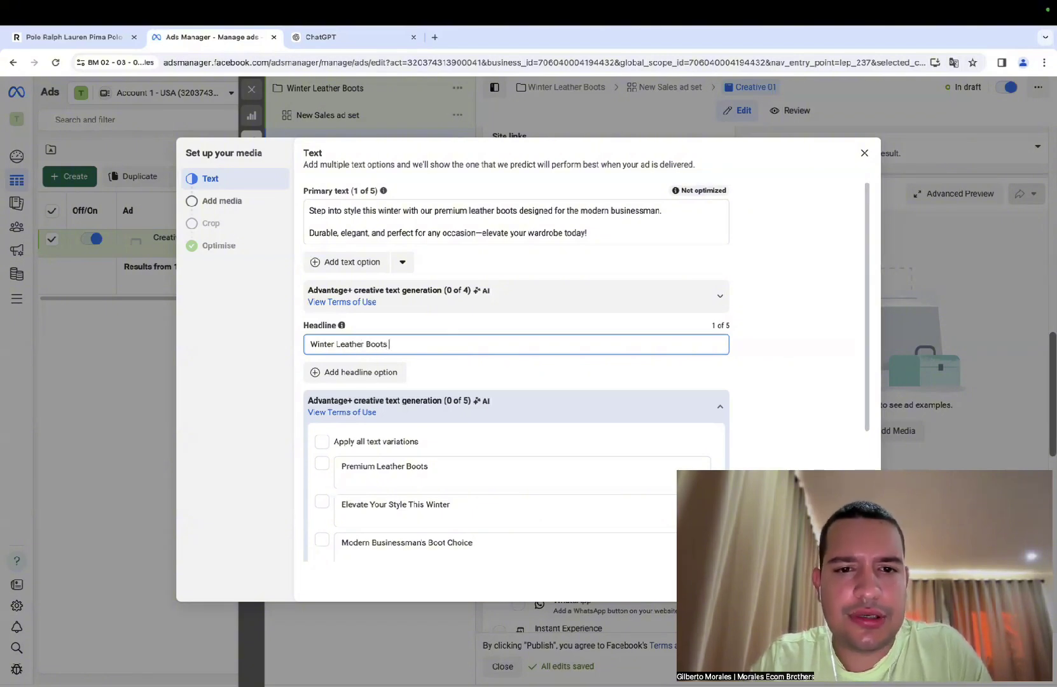
pyautogui.click(447, 405)
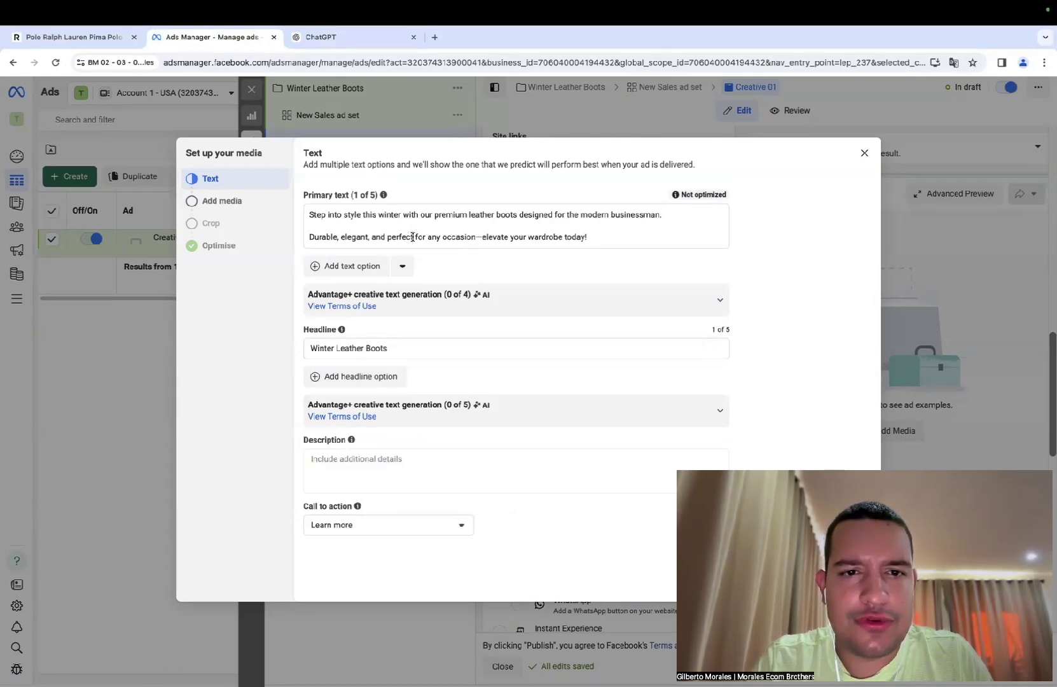
# Step: Copy "Durable, elegant, and perfect" from the primary text into the ad's description, ending it with a full stop
pyautogui.moveTo(415, 237); pyautogui.dragTo(308, 237)
pyautogui.rightClick(330, 236)
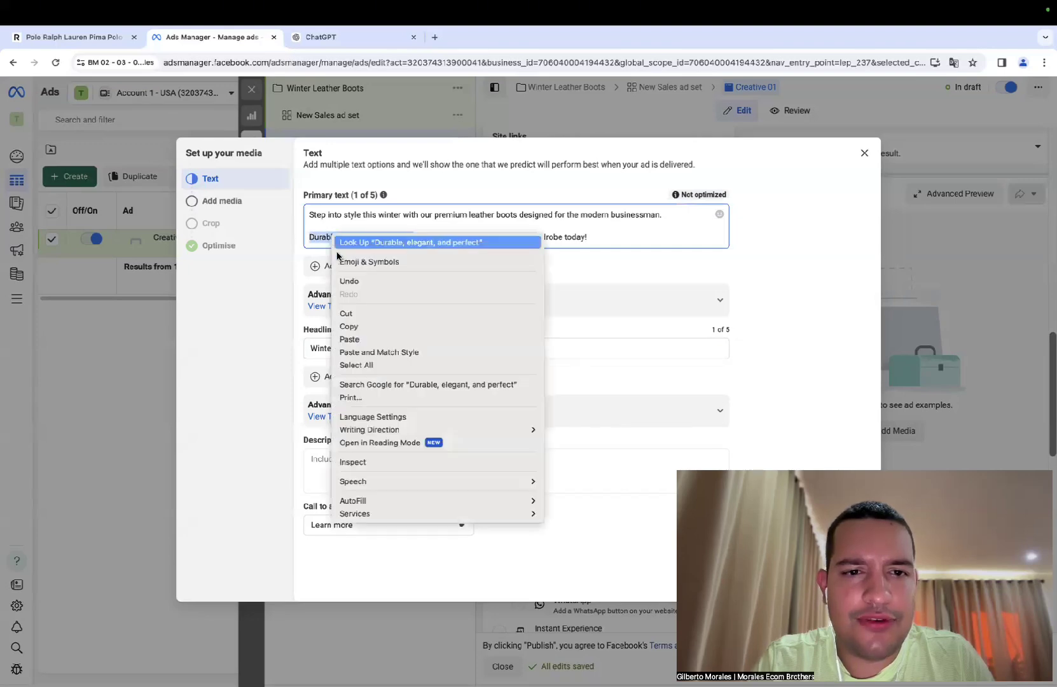
pyautogui.click(347, 323)
pyautogui.click(351, 476)
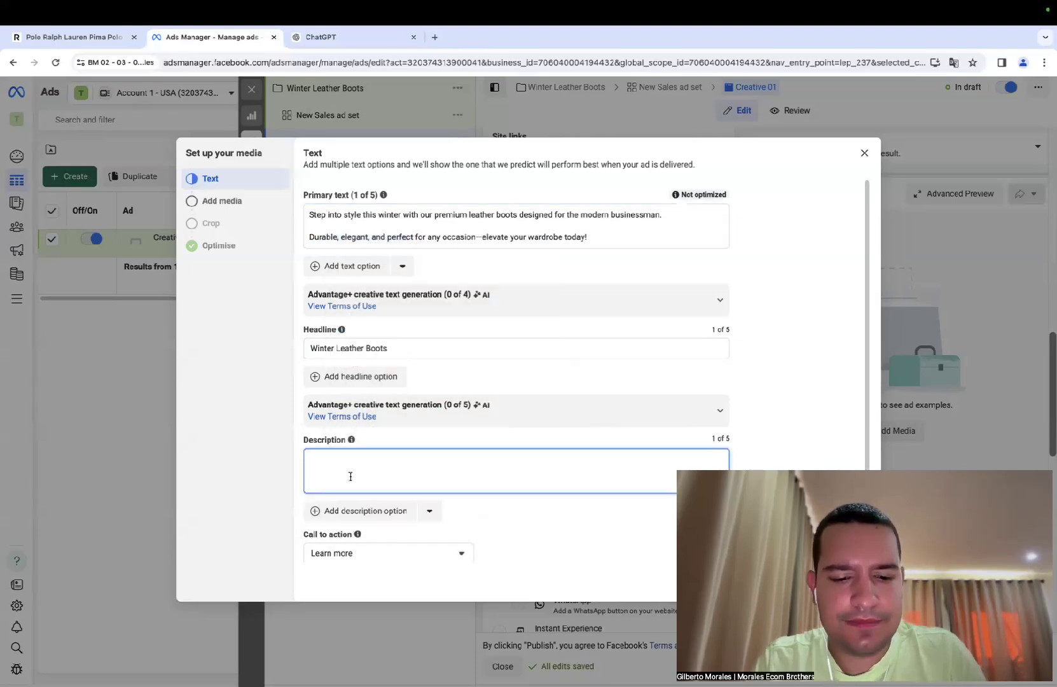
pyautogui.hotkey('ctrl', 'v')
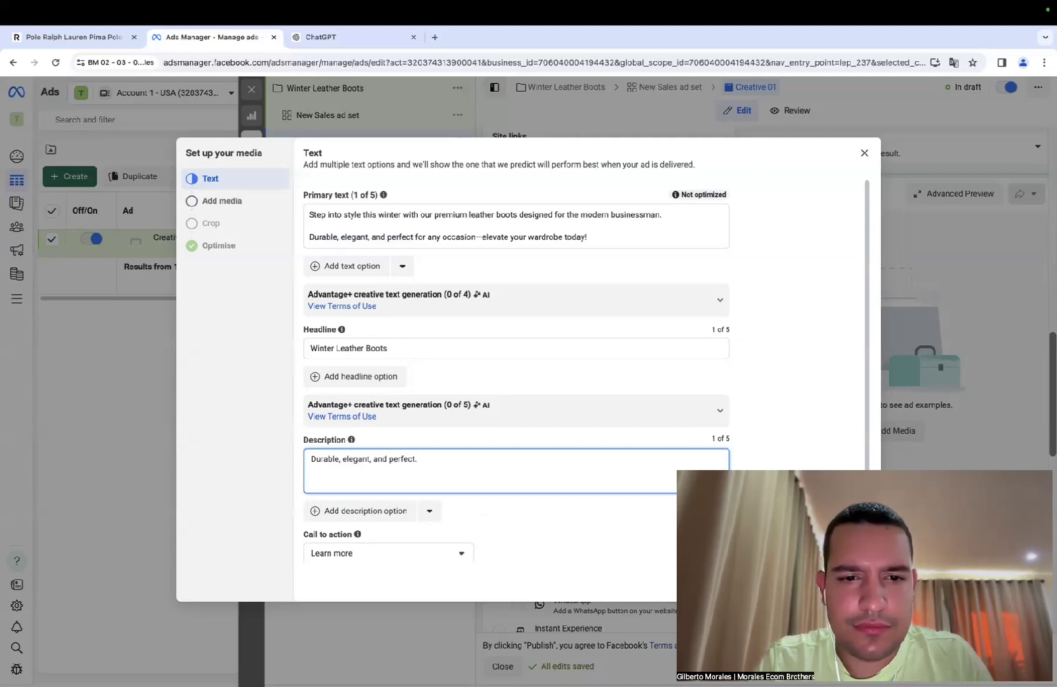
# Step: Set the ad's call to action to Shop now
pyautogui.scroll(-1, 413, 534)
pyautogui.click(403, 545)
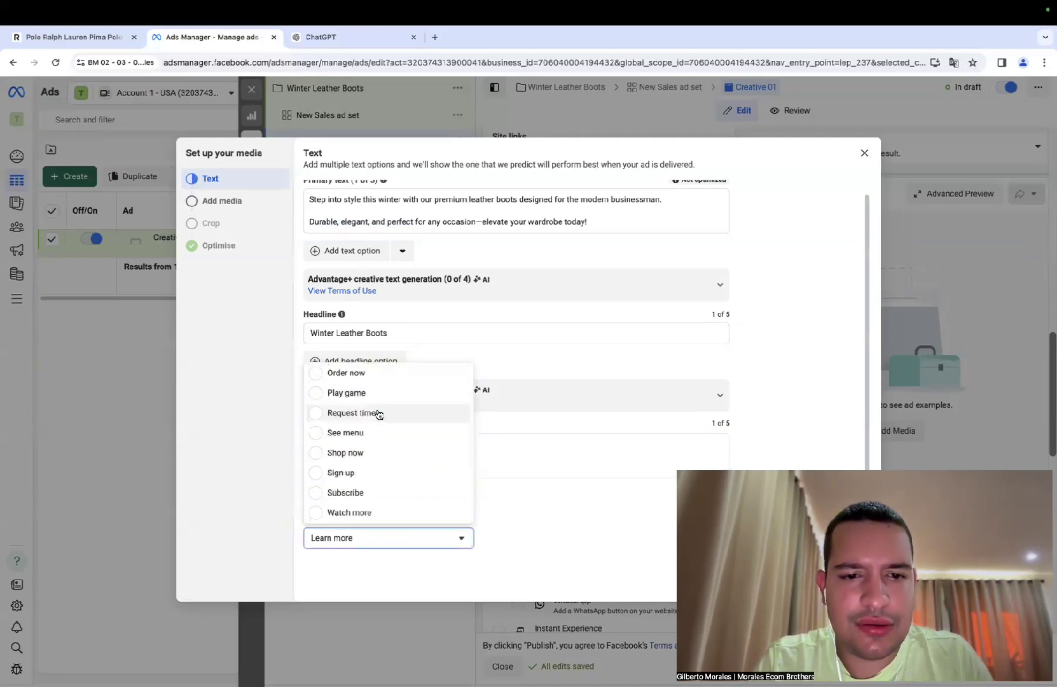
pyautogui.click(367, 453)
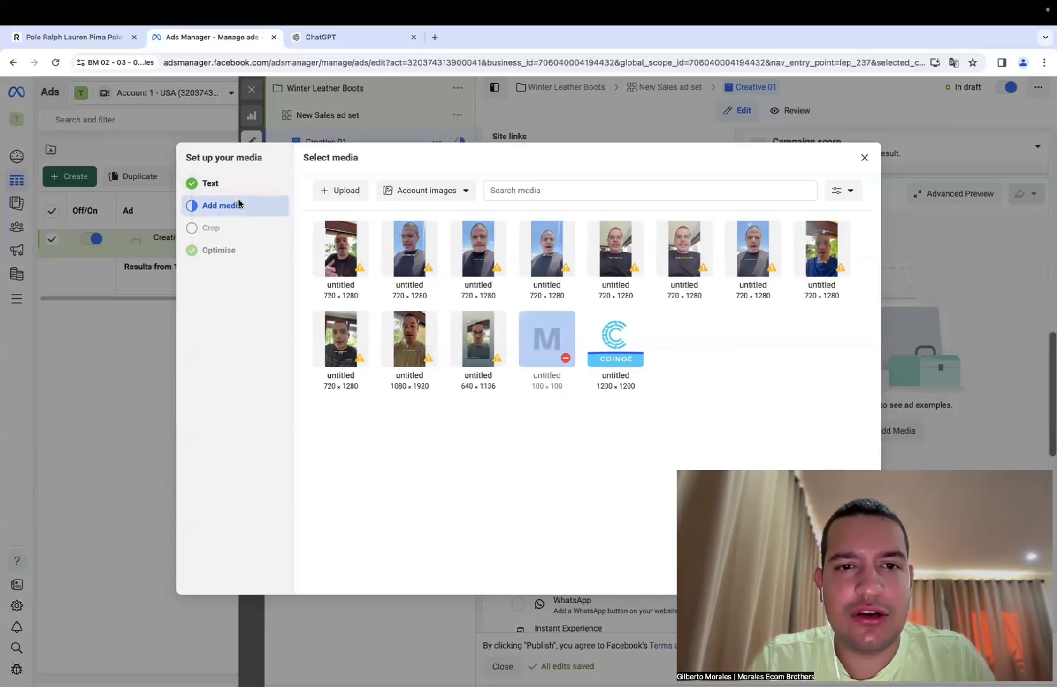
# Step: Upload the images Boots 01.png to Boots 04.png from the Desktop to the account's media
pyautogui.click(336, 193)
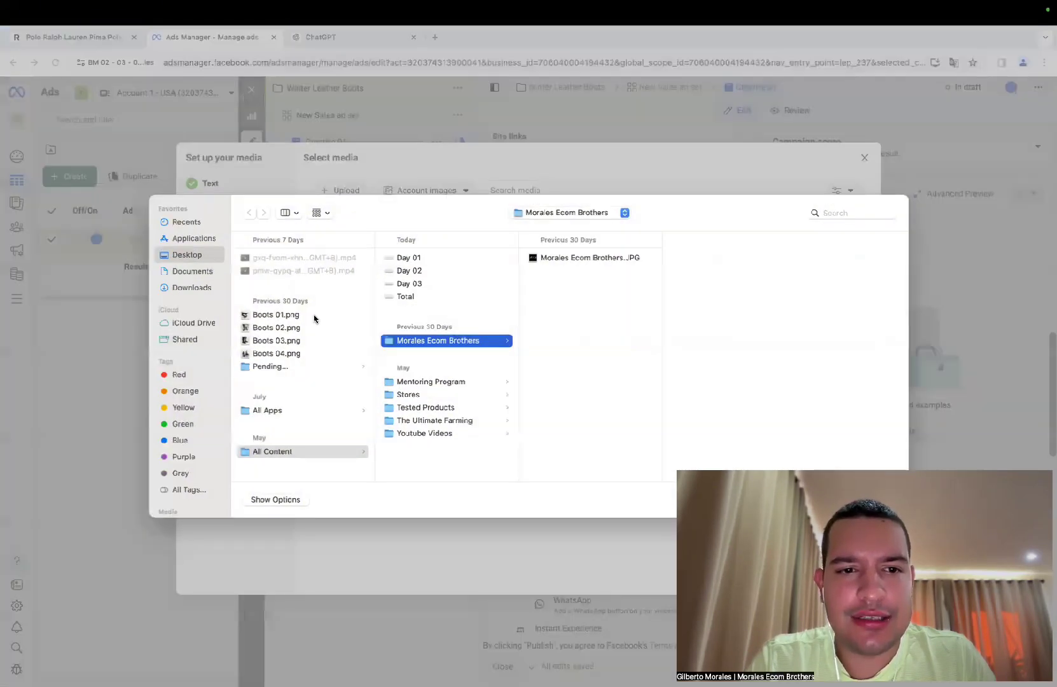
pyautogui.click(317, 314)
pyautogui.keyDown('shift'); pyautogui.click(312, 346); pyautogui.keyUp('shift')
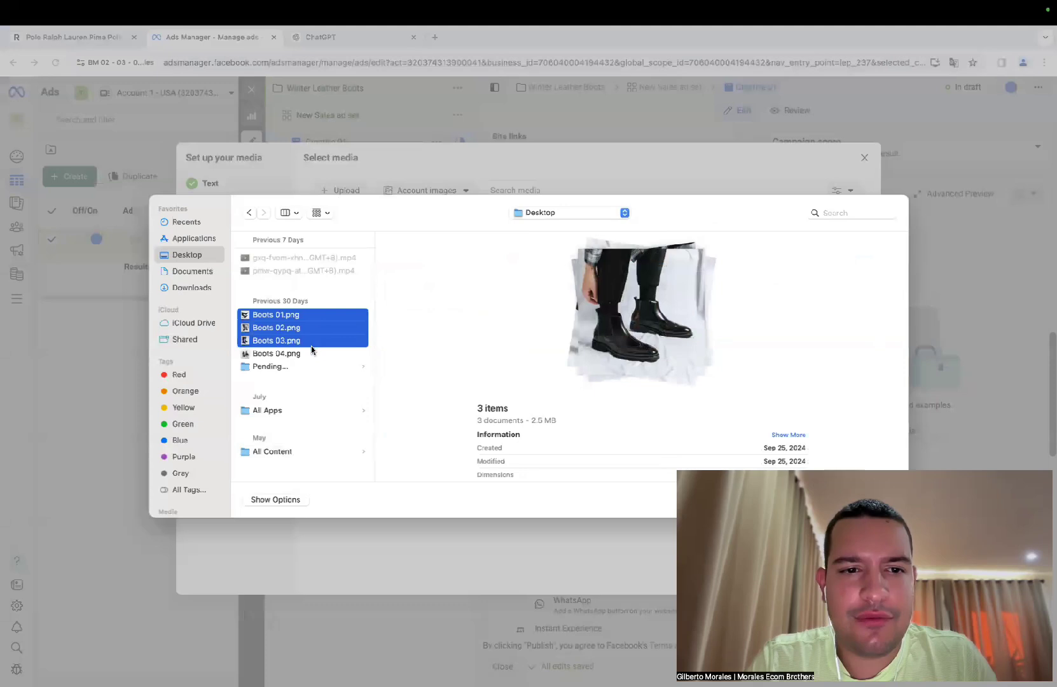
pyautogui.keyDown('shift'); pyautogui.click(311, 353); pyautogui.keyUp('shift')
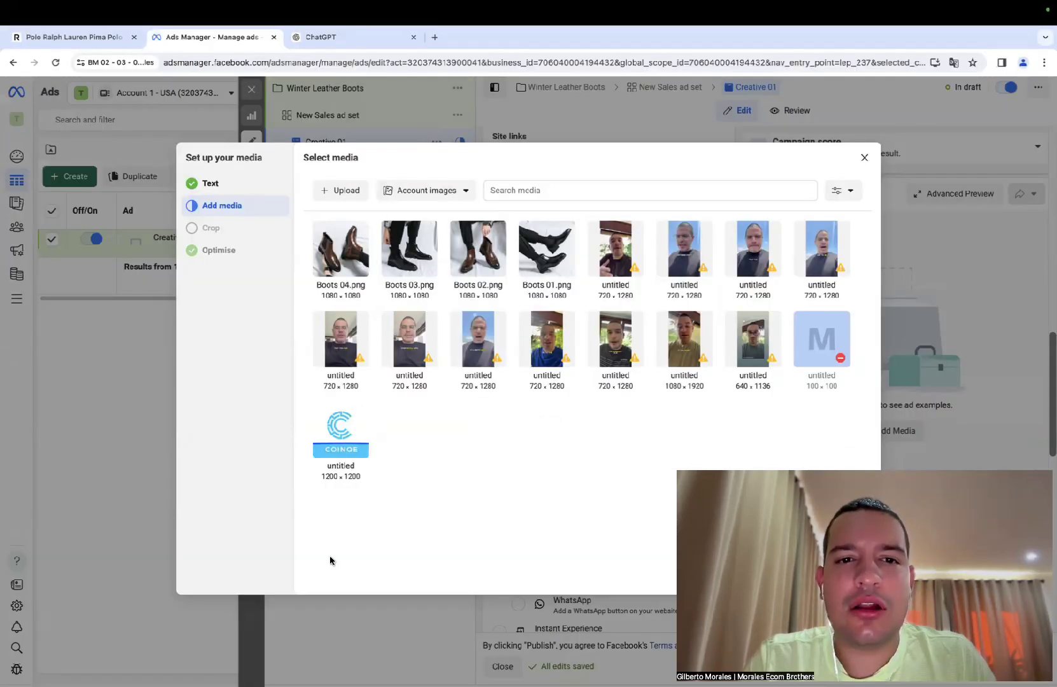
# Step: Use Boots 04.png as the ad image with the Original crop for Stories and Reels and for Right column, Search results
pyautogui.click(335, 261)
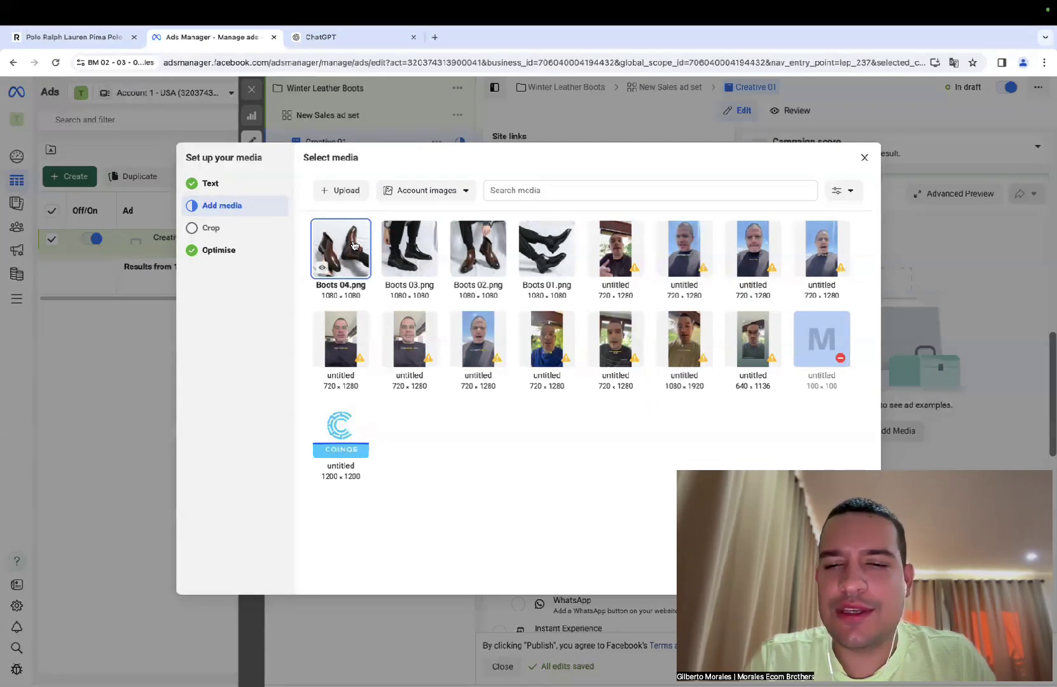
pyautogui.click(851, 574)
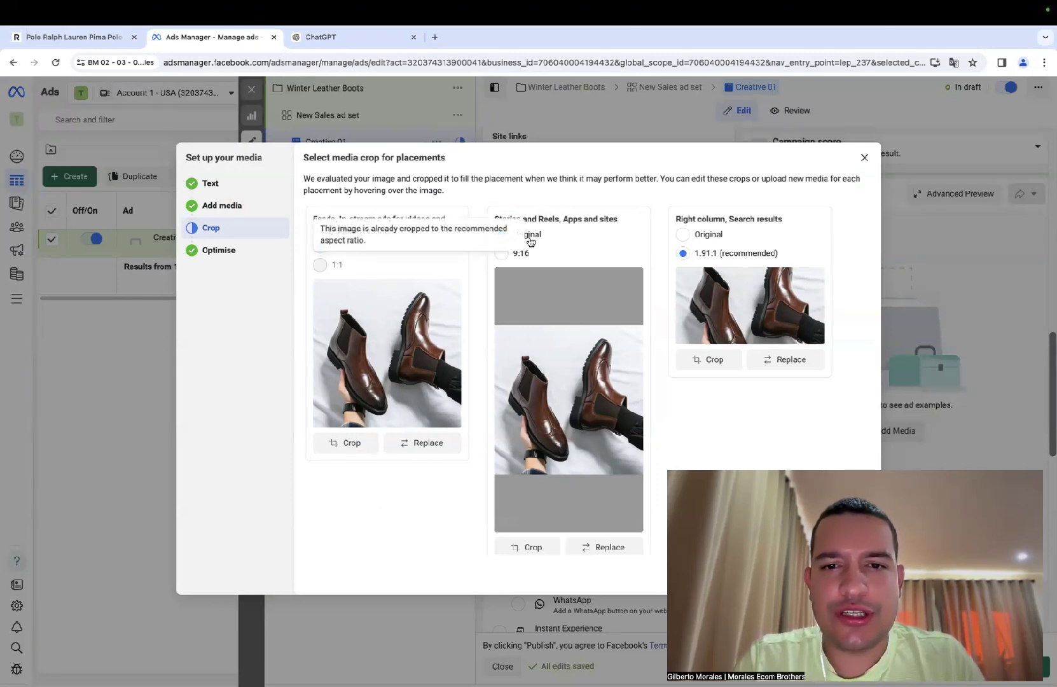
pyautogui.click(682, 234)
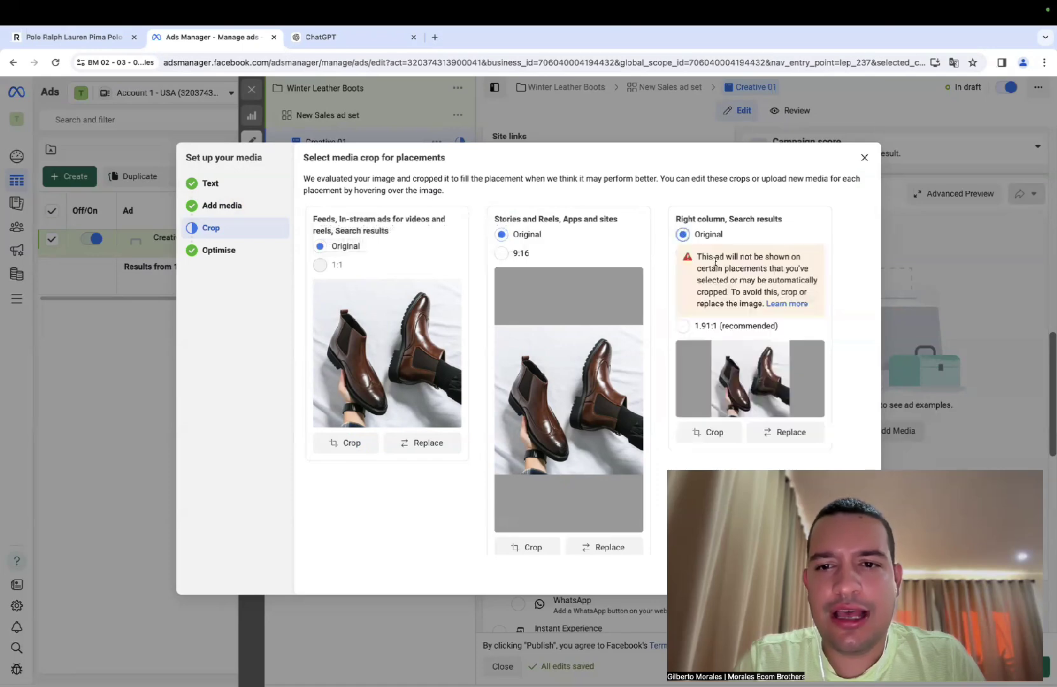
pyautogui.click(501, 253)
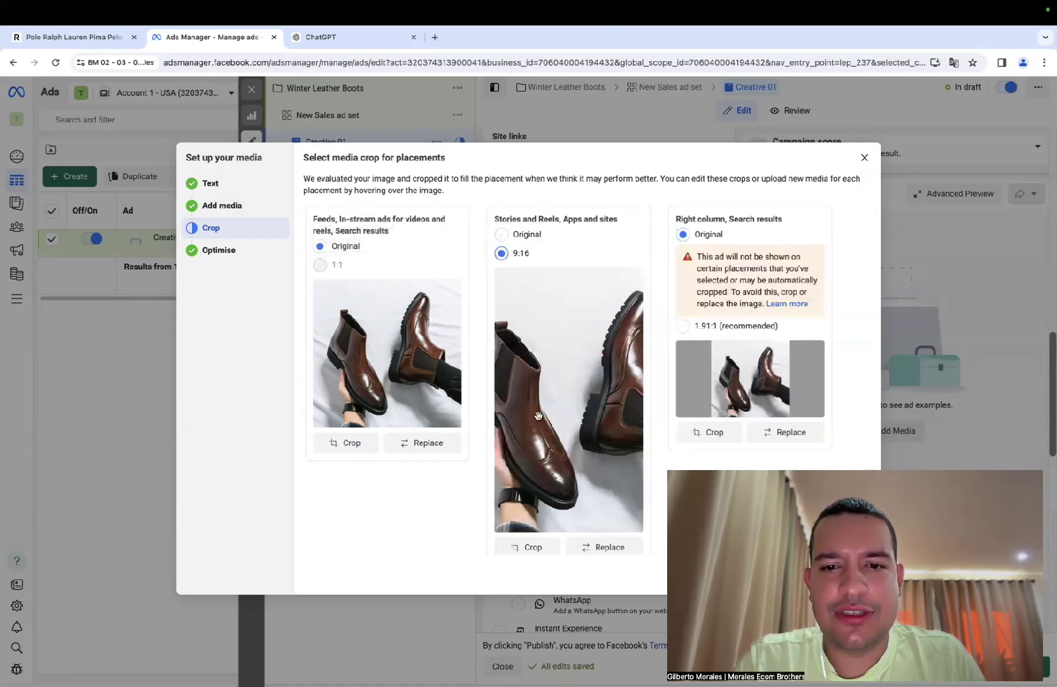
pyautogui.click(501, 234)
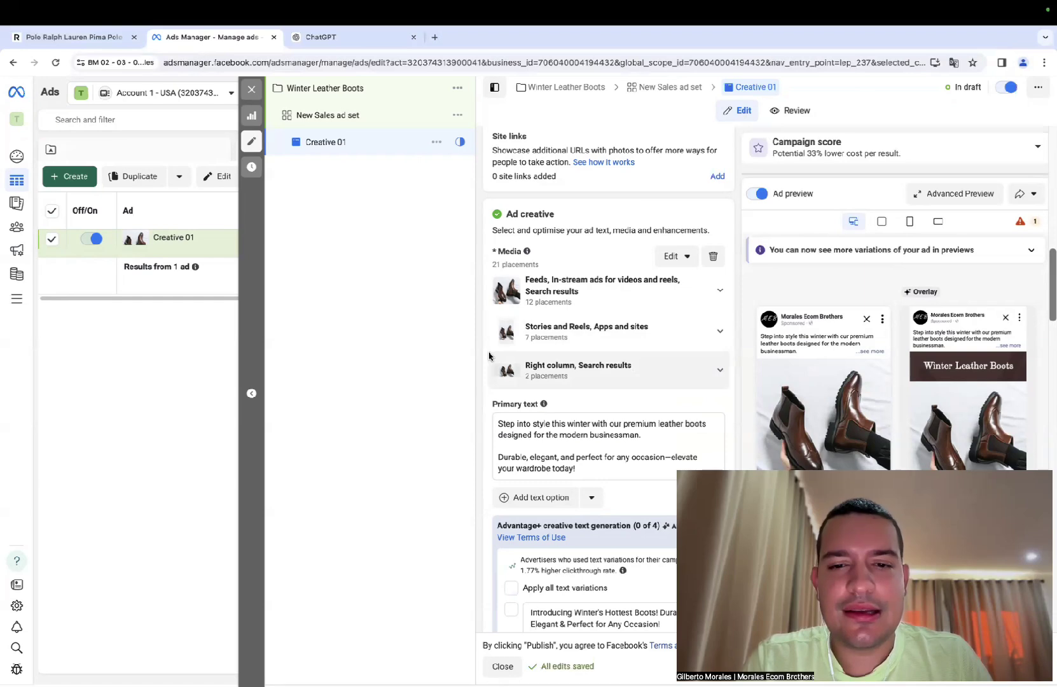
# Step: Collapse the AI text suggestions under the primary text and the headline in the Ad creative section
pyautogui.scroll(-2, 489, 355)
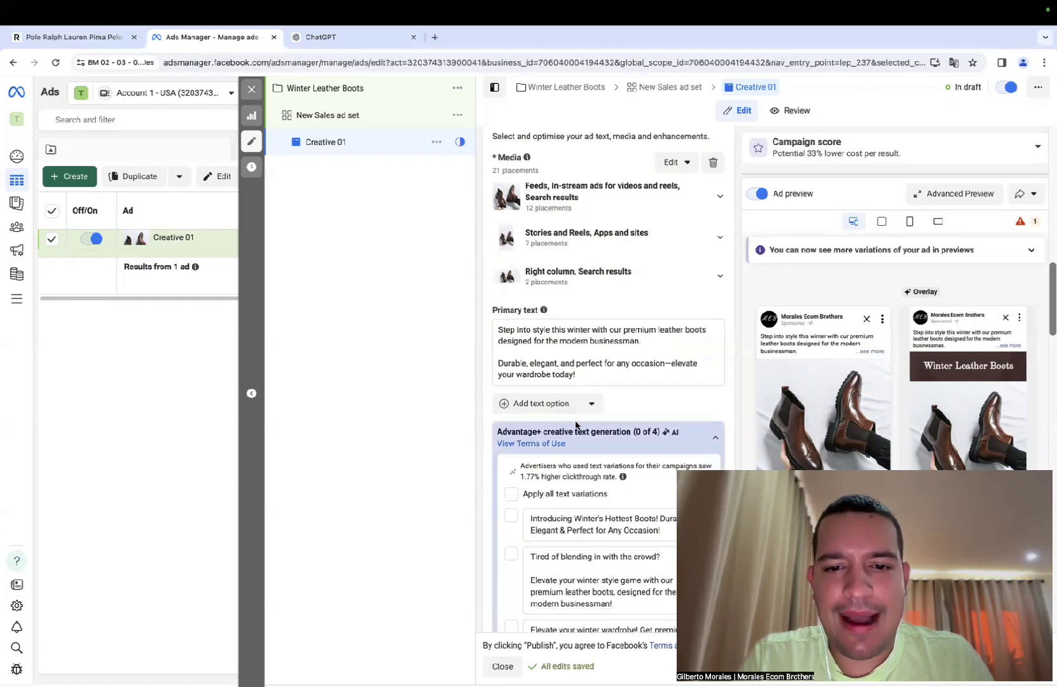
pyautogui.click(583, 446)
pyautogui.scroll(-2, 562, 434)
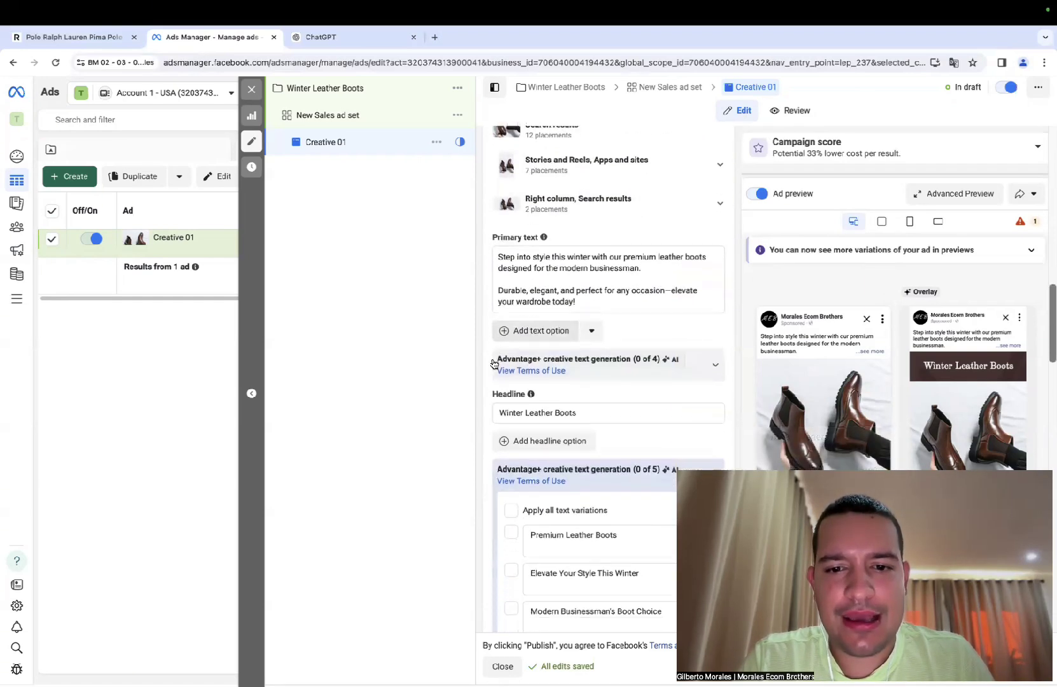
pyautogui.click(562, 434)
pyautogui.scroll(-3, 484, 375)
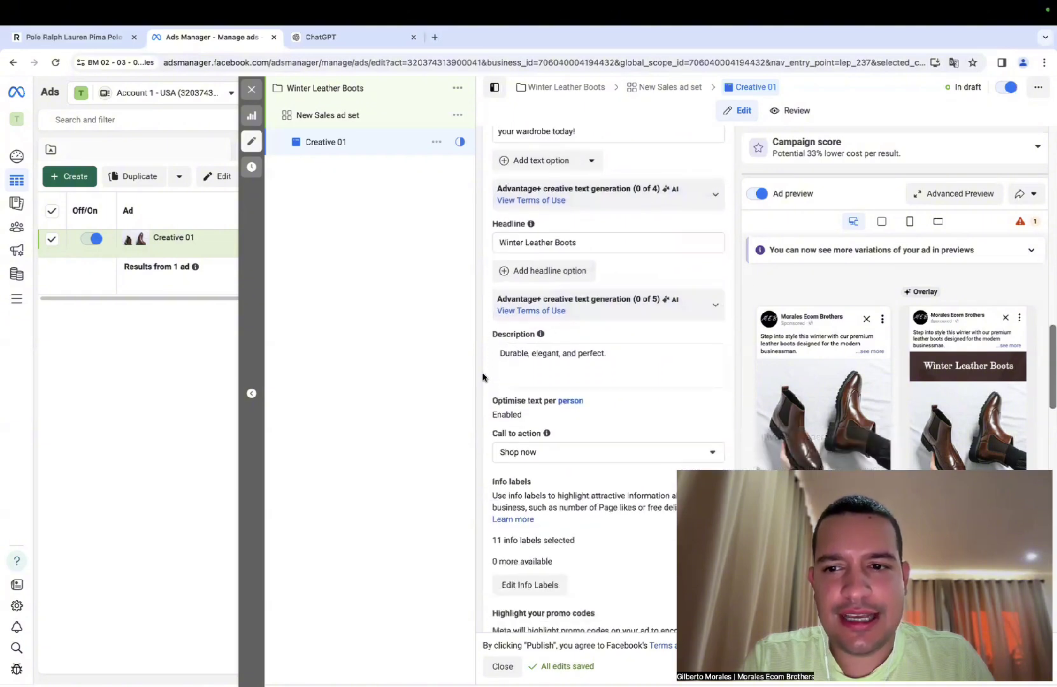
# Step: Switch to the Revolve store page, show the first photo of the Pima Polo, and copy the page's web address
pyautogui.scroll(-3, 837, 364)
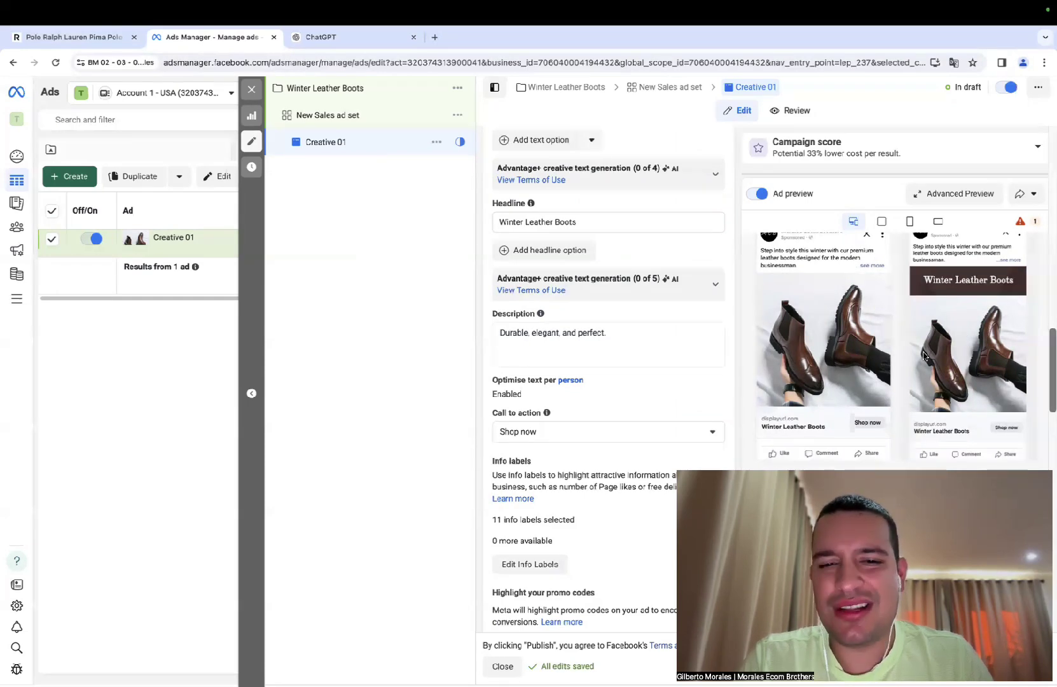
pyautogui.scroll(-5, 553, 382)
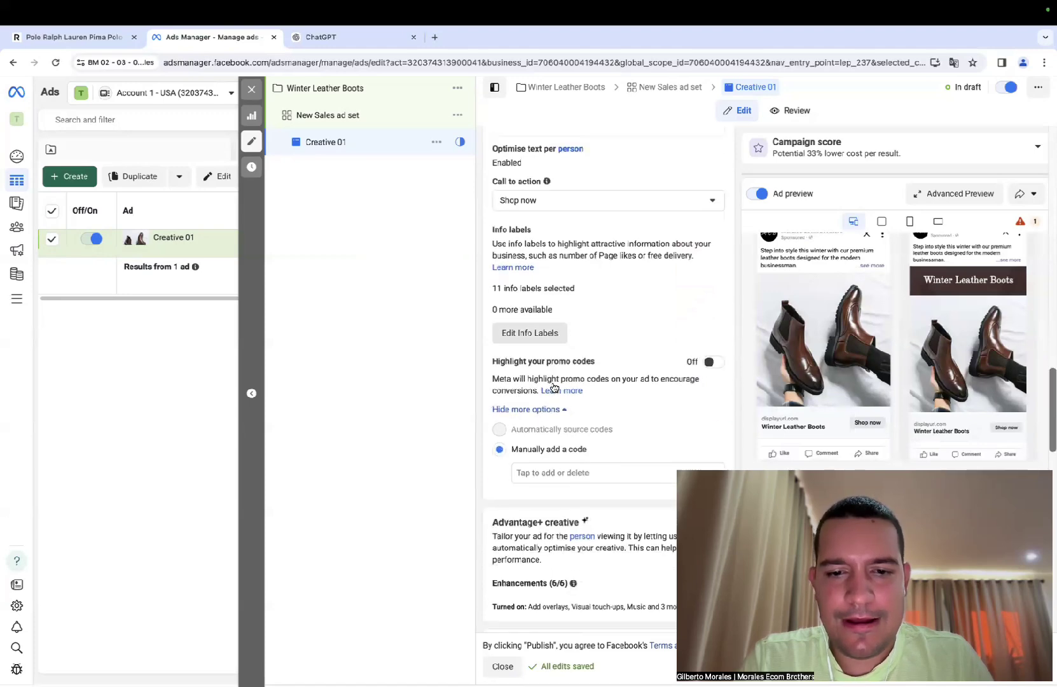
pyautogui.scroll(-5, 552, 386)
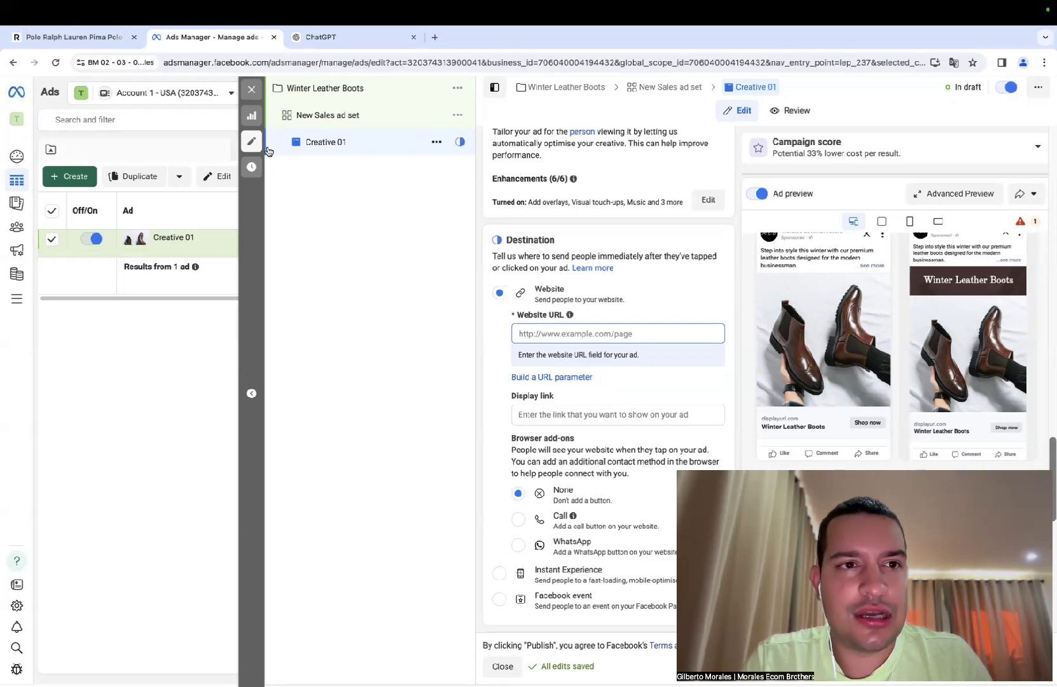
pyautogui.click(89, 38)
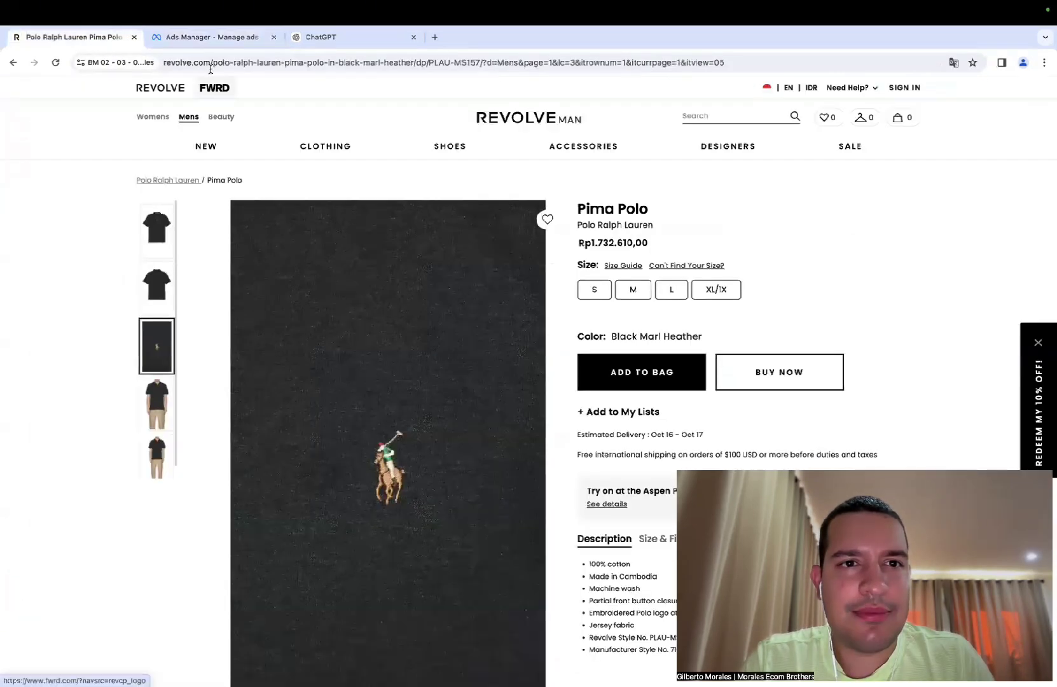
pyautogui.click(157, 247)
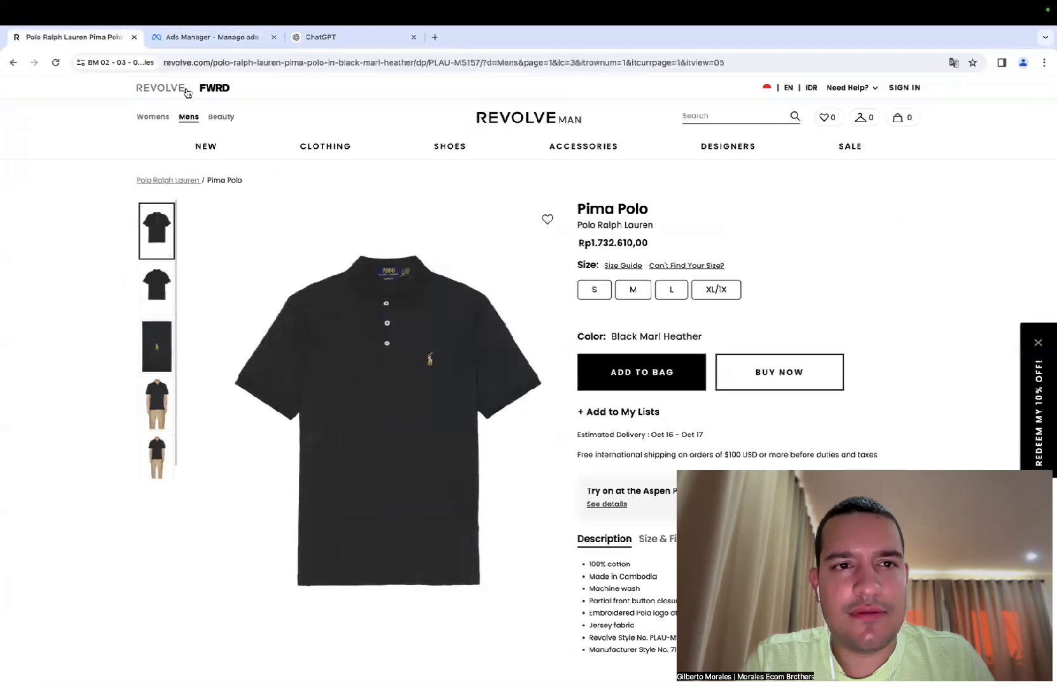
pyautogui.click(204, 62)
pyautogui.rightClick(205, 64)
pyautogui.click(229, 142)
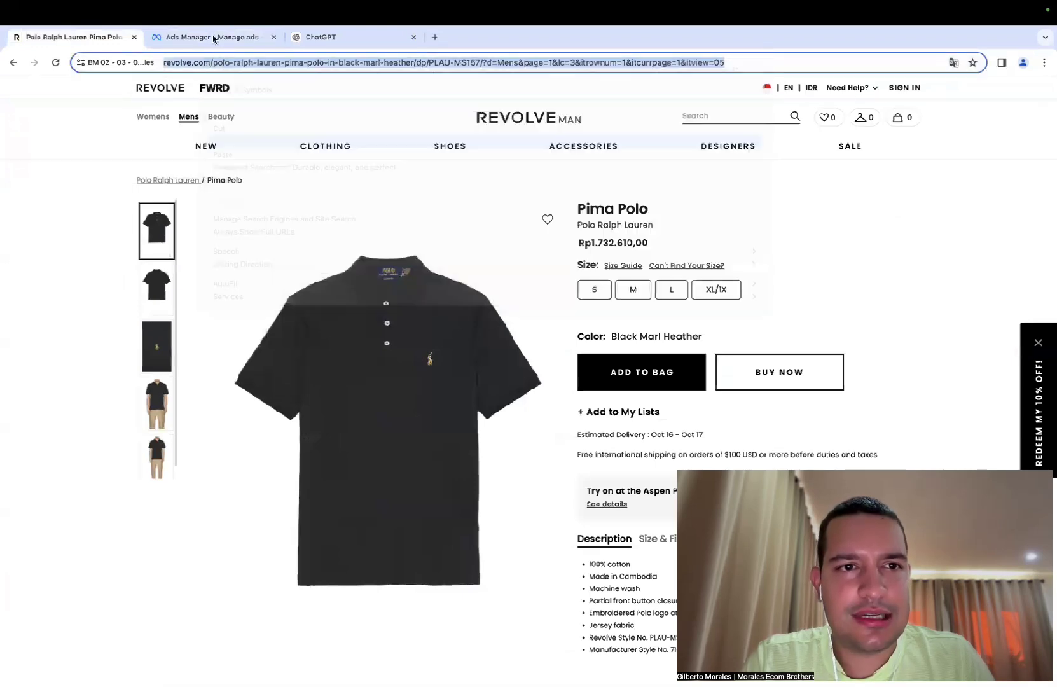
# Step: Switch back to Ads Manager, paste the product page address as the ad's website URL, and preview the landing page before closing it
pyautogui.click(219, 38)
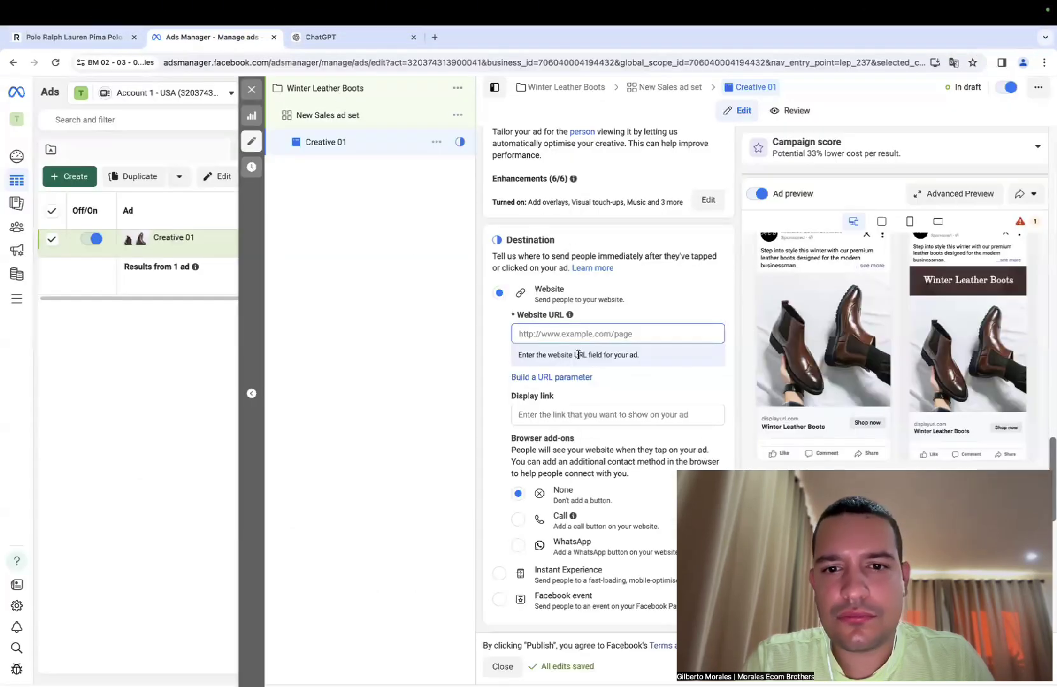
pyautogui.click(566, 330)
pyautogui.hotkey('ctrl', 'v')
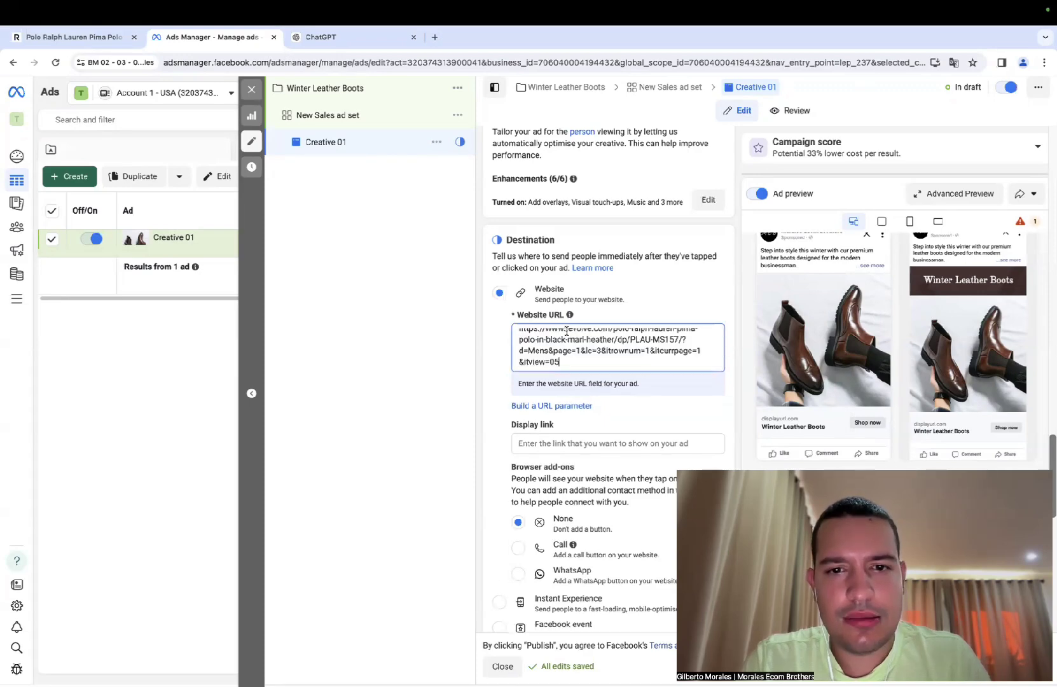
pyautogui.click(496, 362)
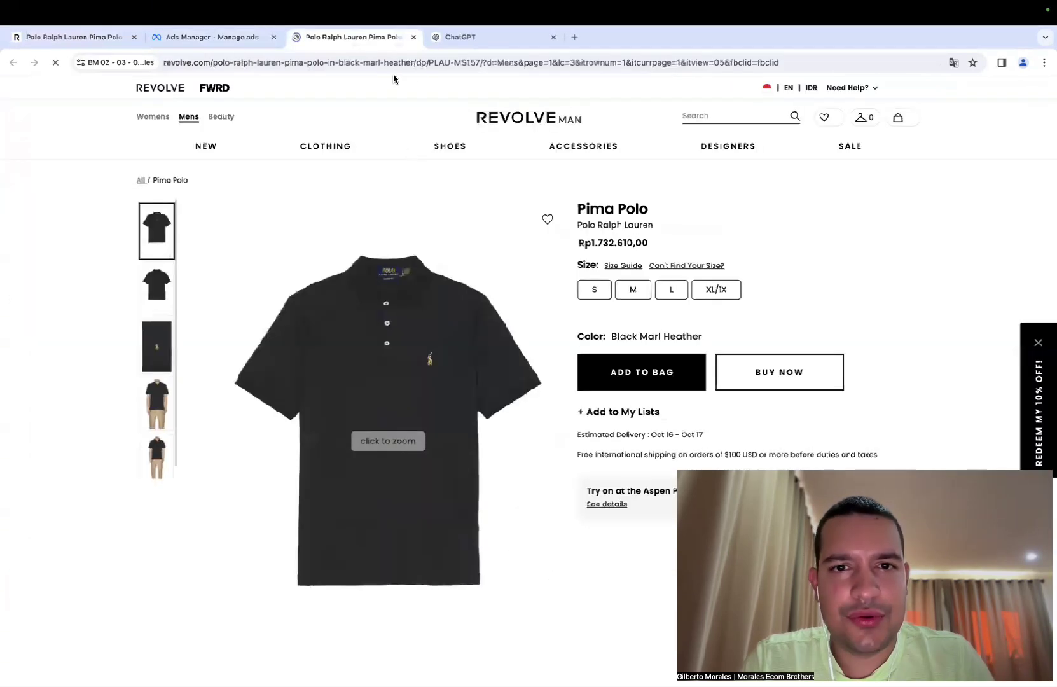
pyautogui.click(413, 37)
# Step: Review the ad's browser add-ons, event details, languages and tracking settings, and return to the ad name
pyautogui.scroll(-5, 520, 306)
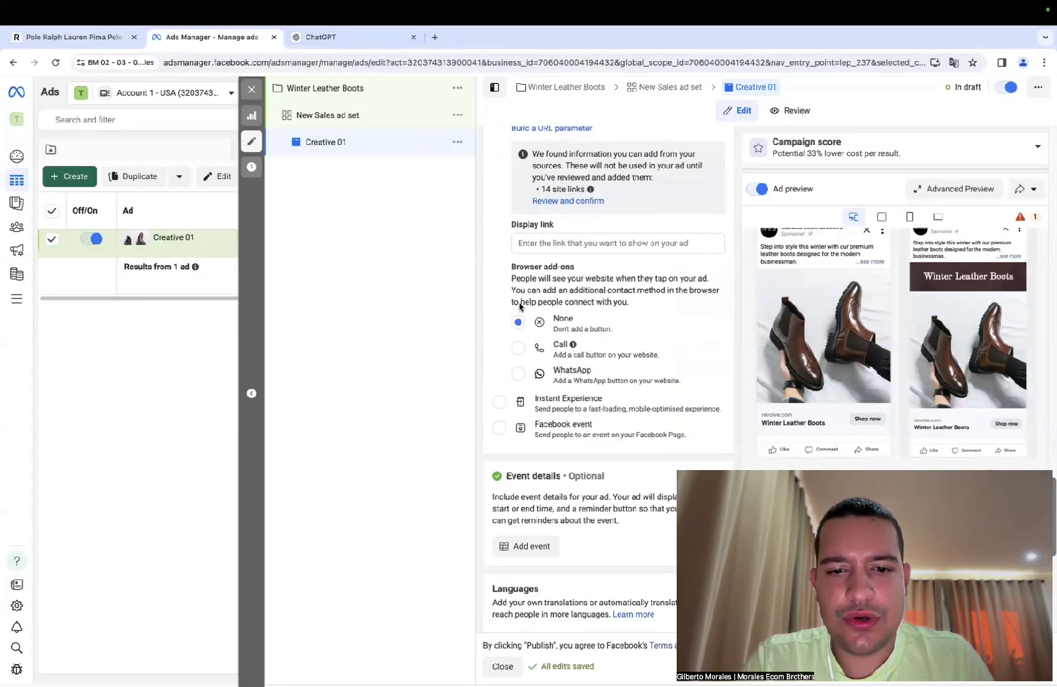
pyautogui.scroll(-6, 520, 307)
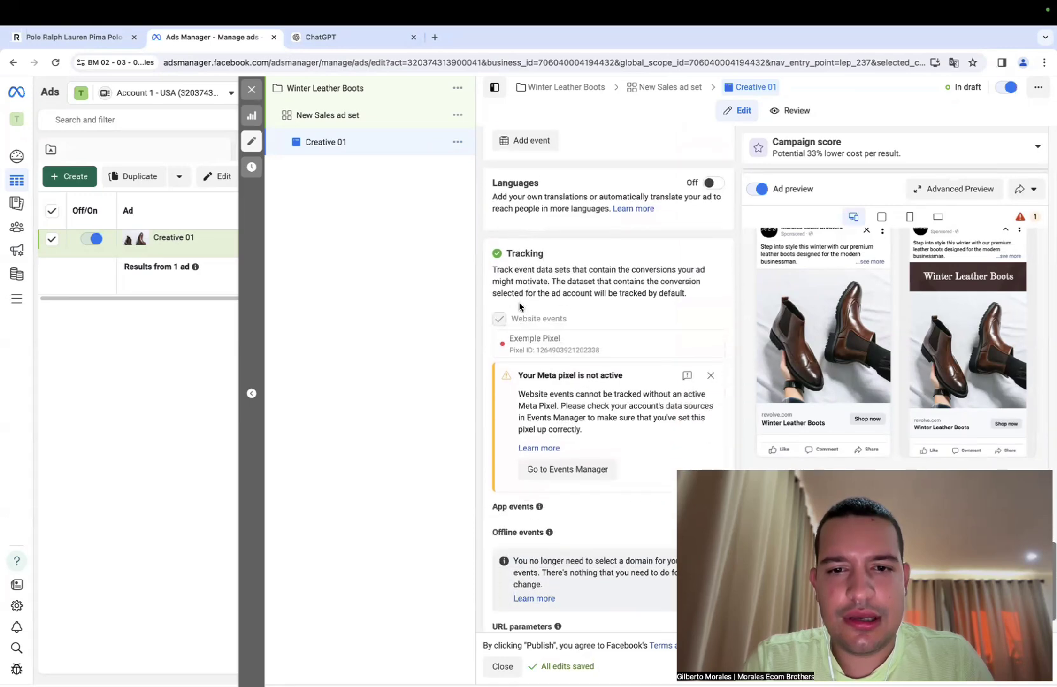
pyautogui.scroll(-1, 521, 307)
pyautogui.scroll(-1, 570, 351)
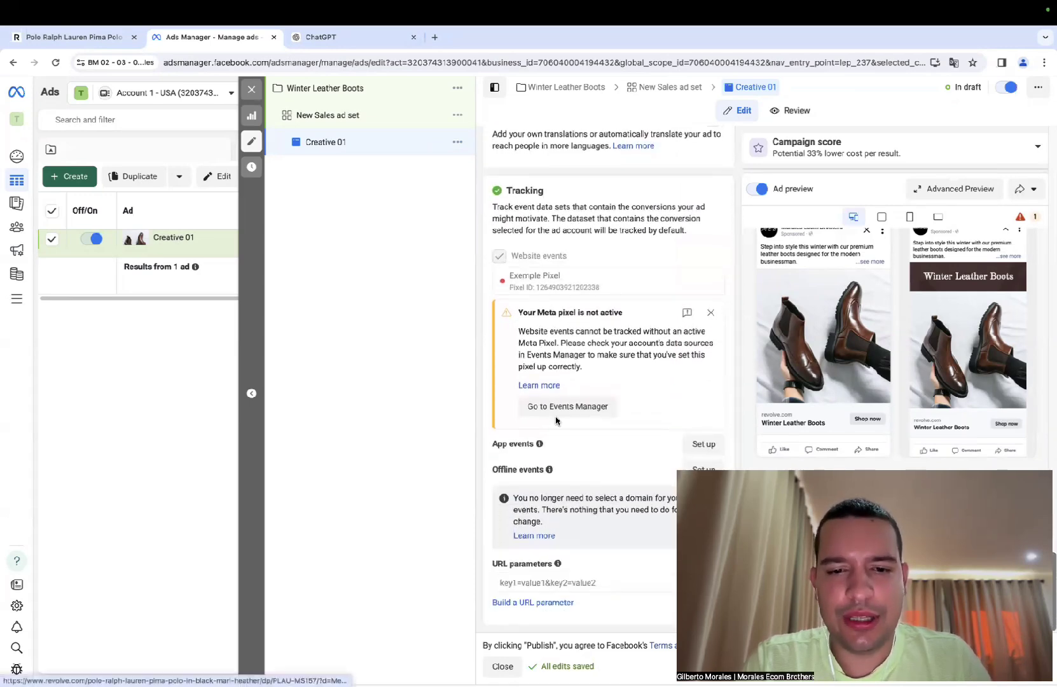
pyautogui.scroll(10, 515, 477)
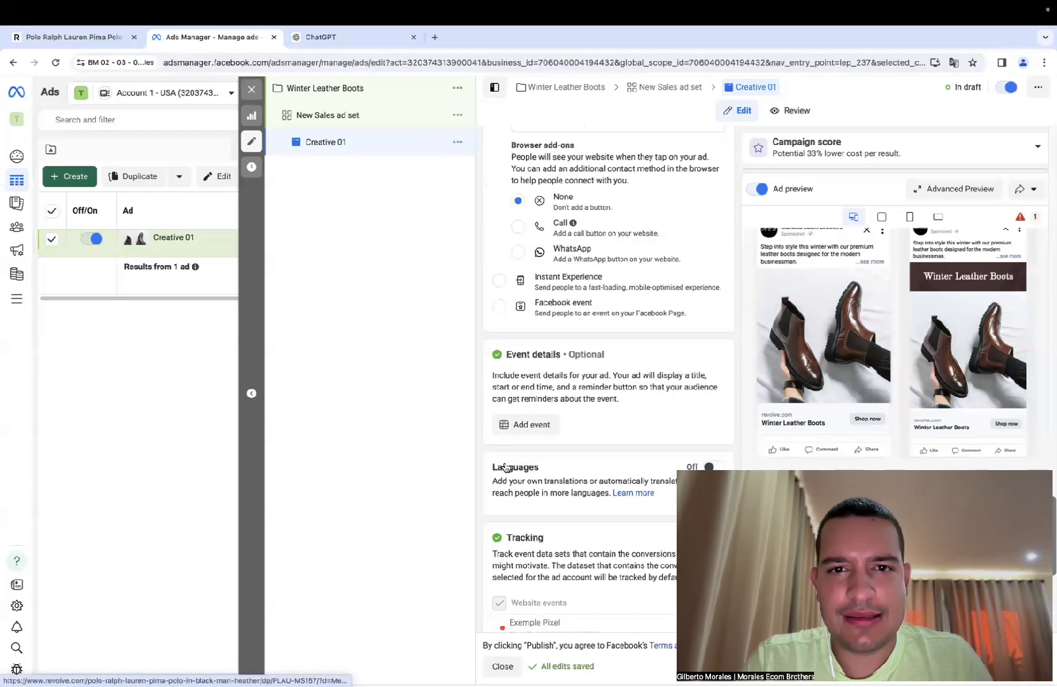
pyautogui.scroll(15, 506, 467)
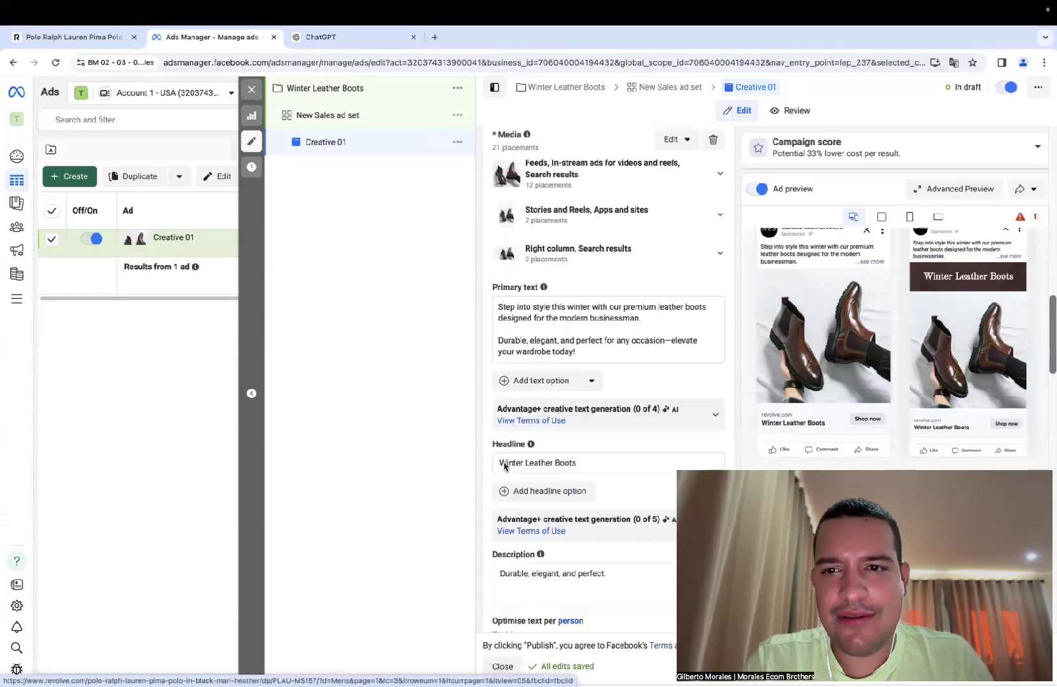
pyautogui.scroll(10, 505, 467)
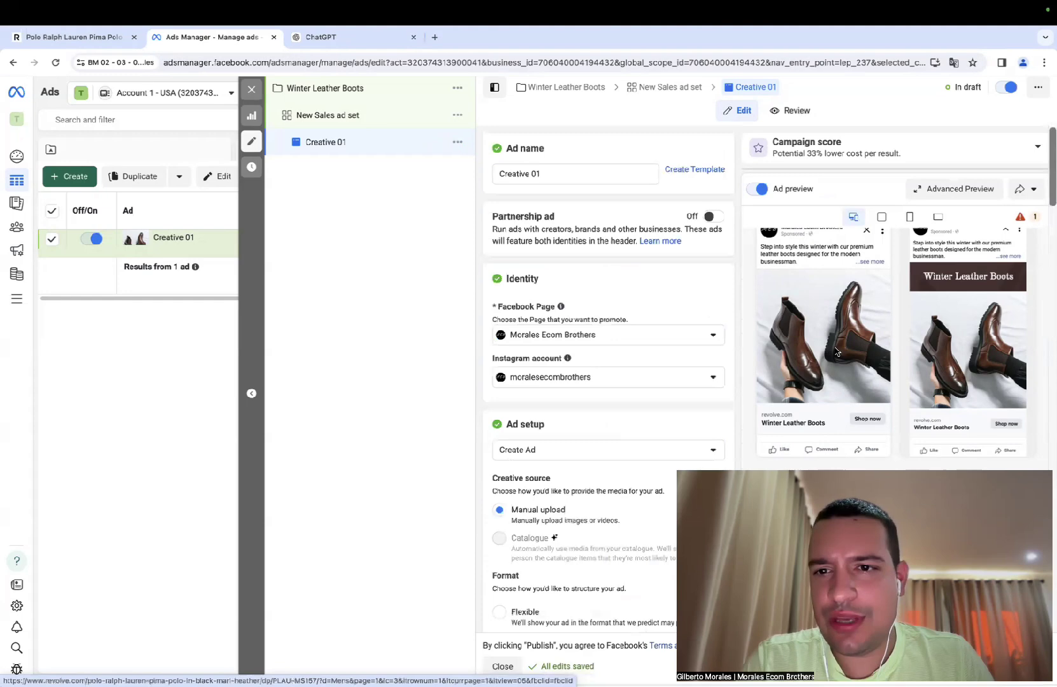
# Step: Expand the full primary text in the feed preview and examine the ad's previews across the Facebook and Instagram placements
pyautogui.click(873, 261)
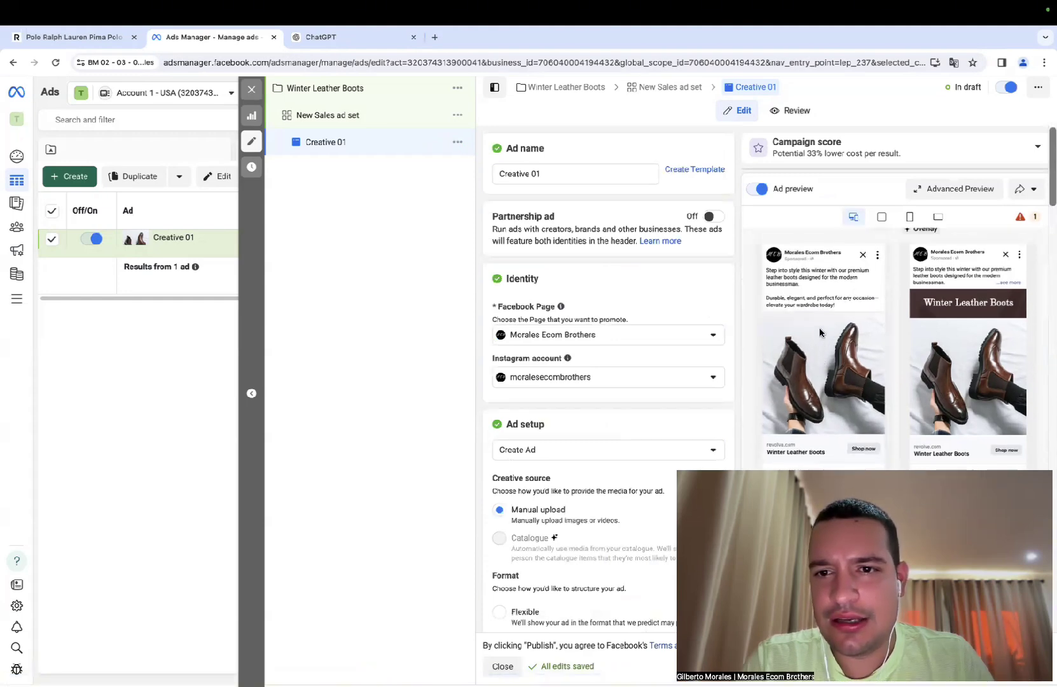
pyautogui.scroll(-5, 845, 342)
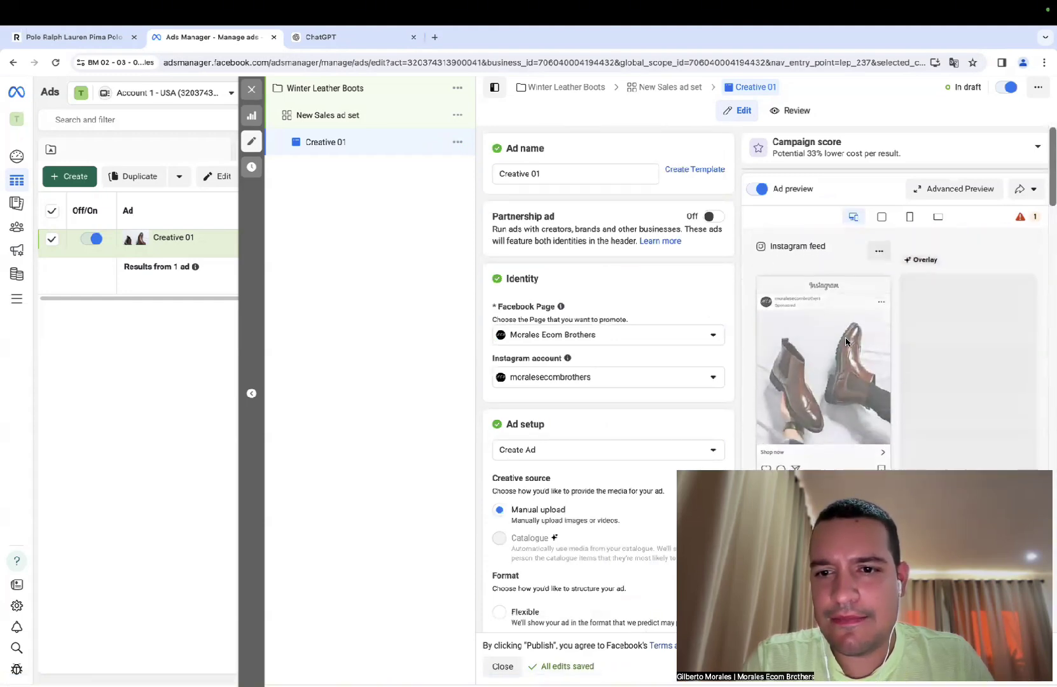
pyautogui.scroll(-2, 927, 355)
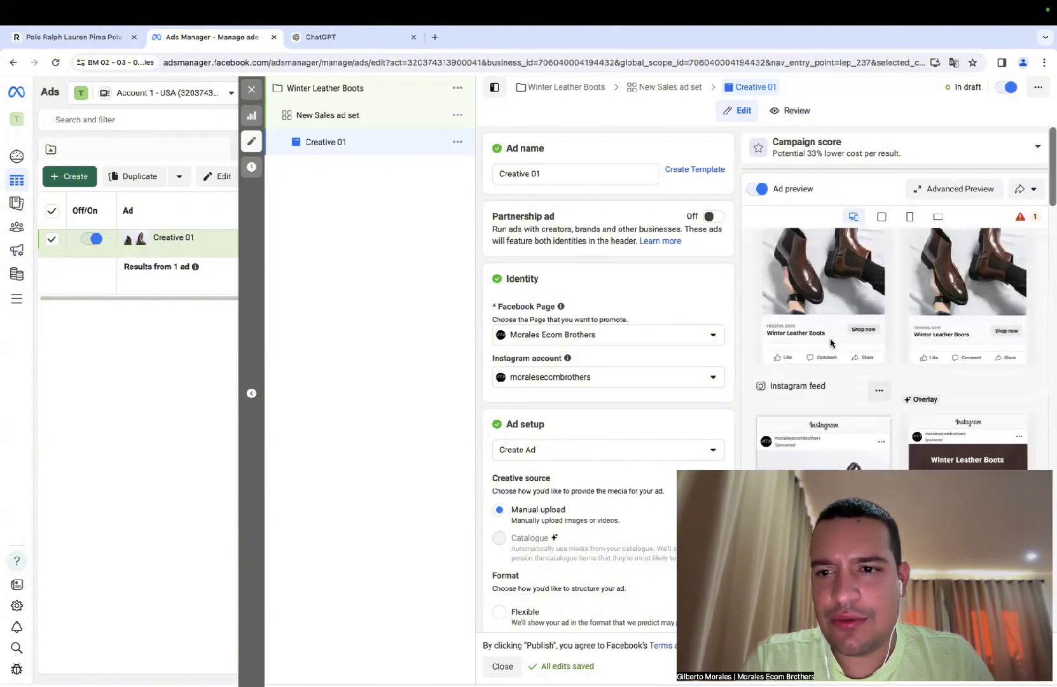
pyautogui.scroll(-3, 831, 343)
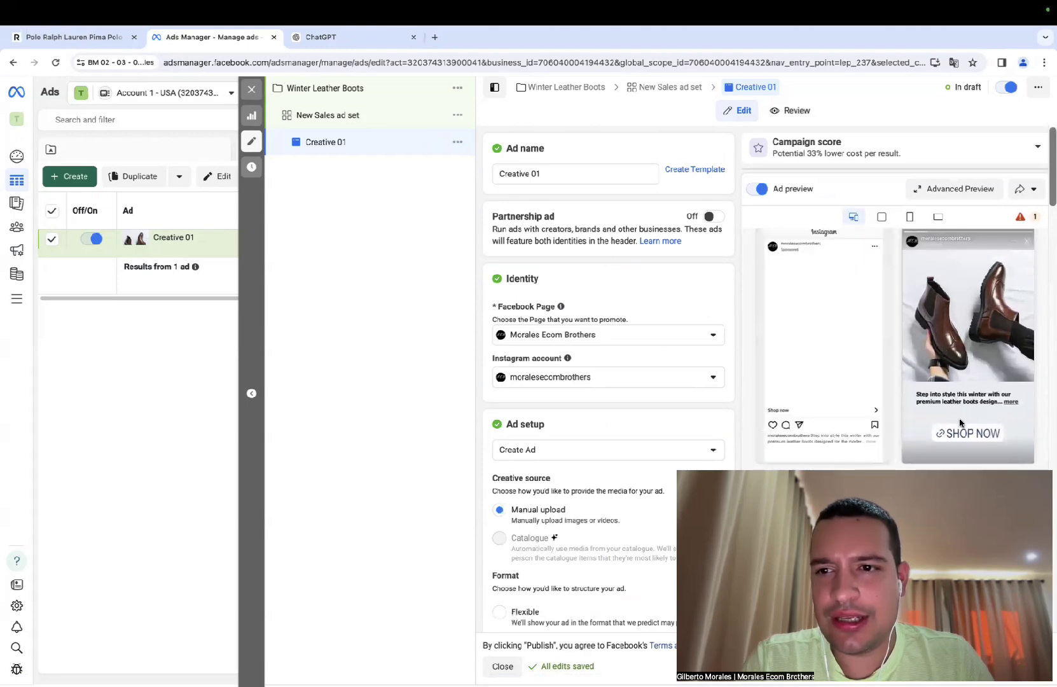
pyautogui.scroll(-2, 829, 318)
pyautogui.scroll(-3, 829, 318)
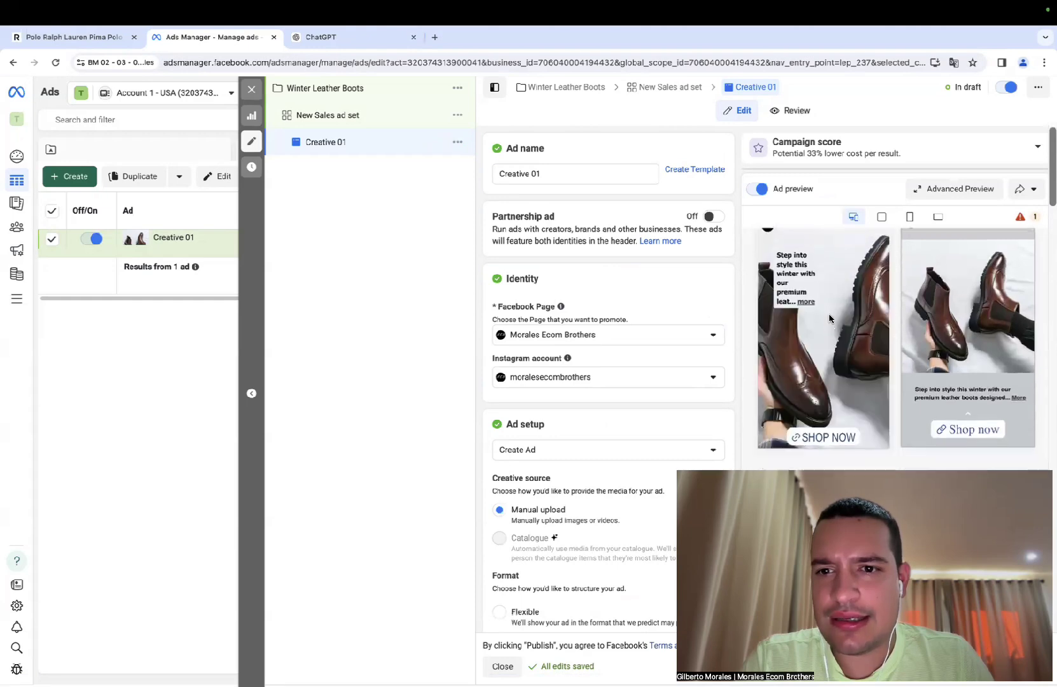
pyautogui.scroll(-3, 867, 335)
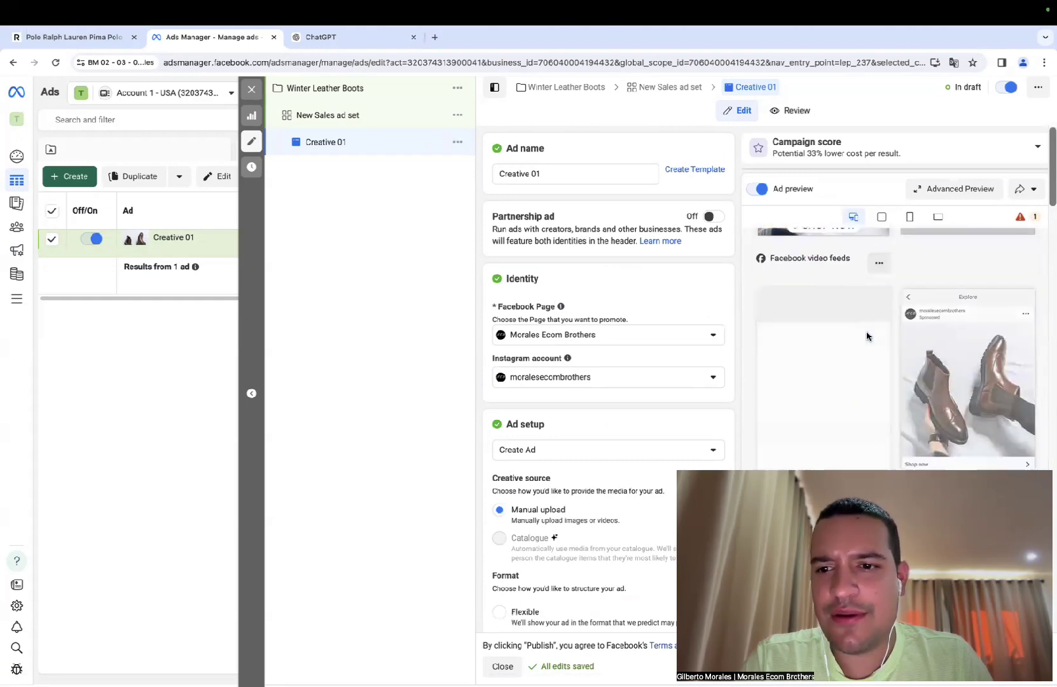
pyautogui.scroll(-5, 867, 335)
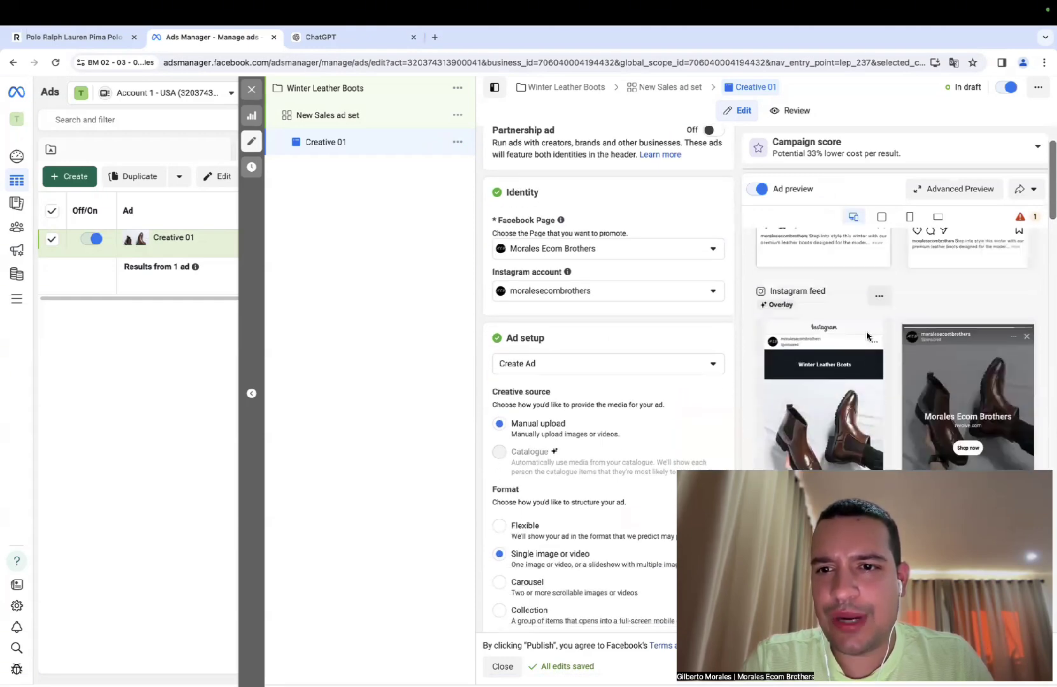
# Step: Leave the Creative 01 editor without publishing, duplicate the ad three times in its original campaign, and close the copies' editor unpublished
pyautogui.scroll(3, 867, 336)
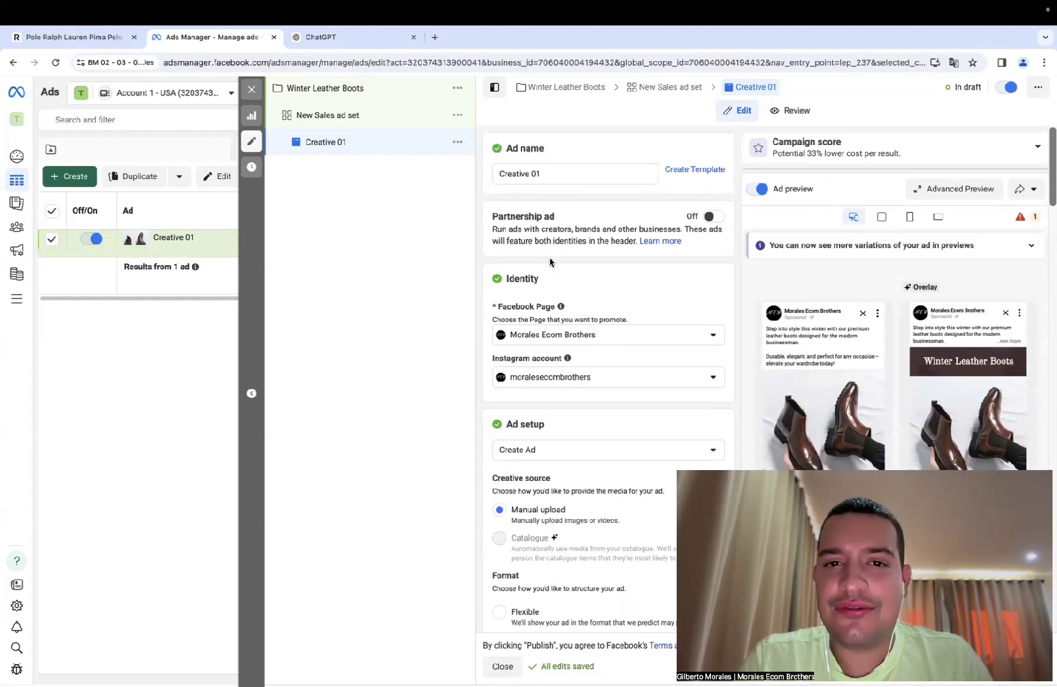
pyautogui.click(501, 666)
pyautogui.click(552, 344)
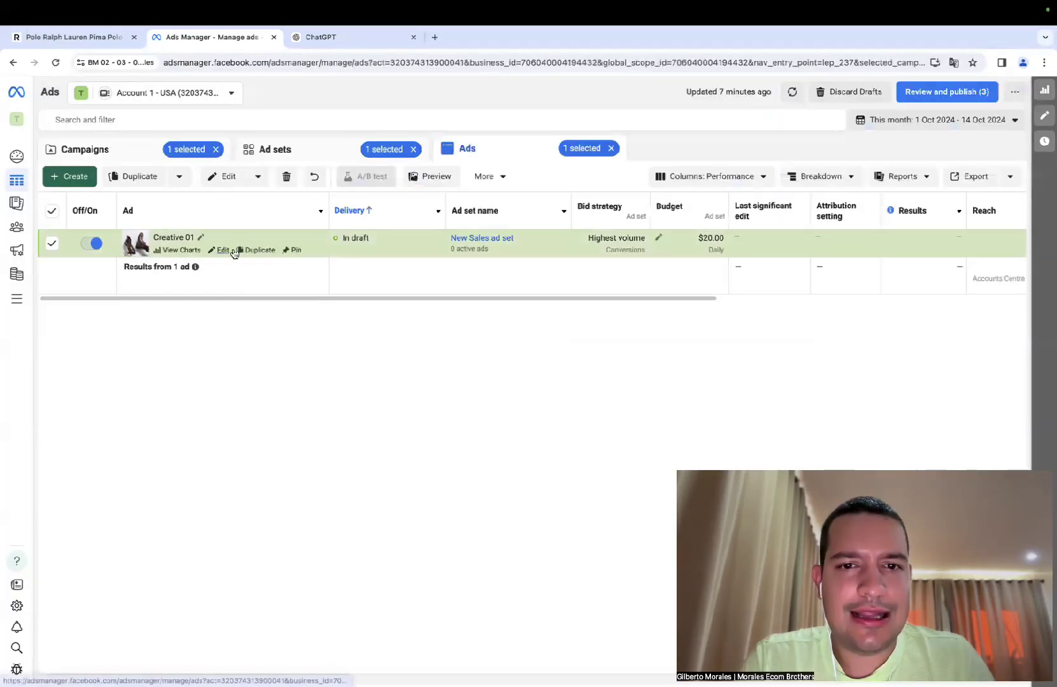
pyautogui.click(254, 249)
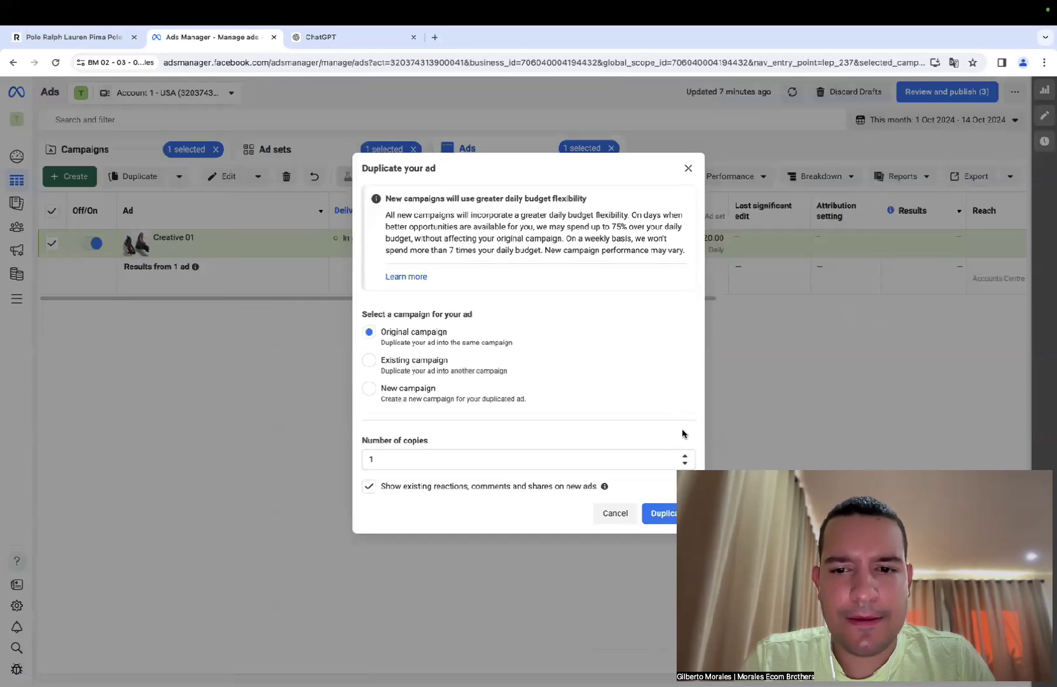
pyautogui.click(685, 456)
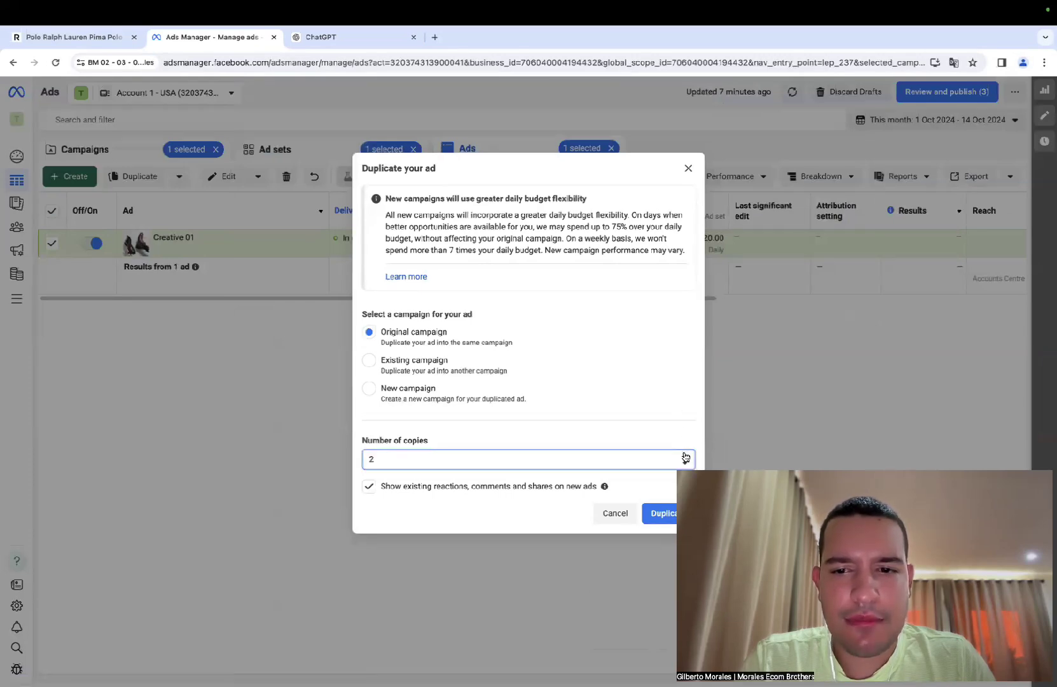
pyautogui.click(654, 514)
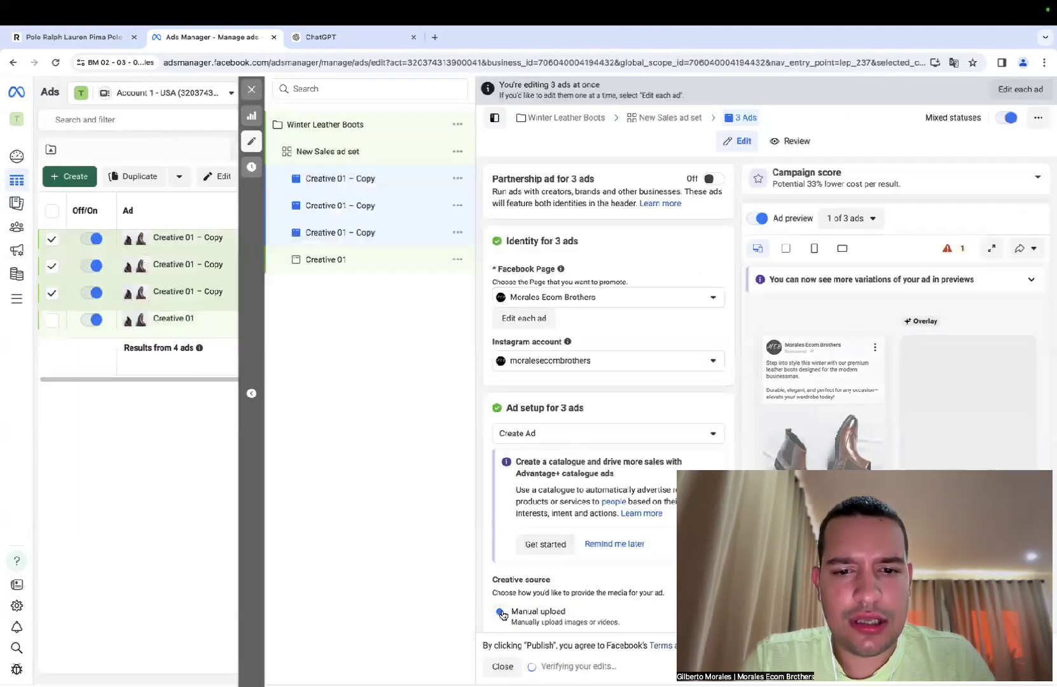
pyautogui.click(503, 666)
pyautogui.click(542, 348)
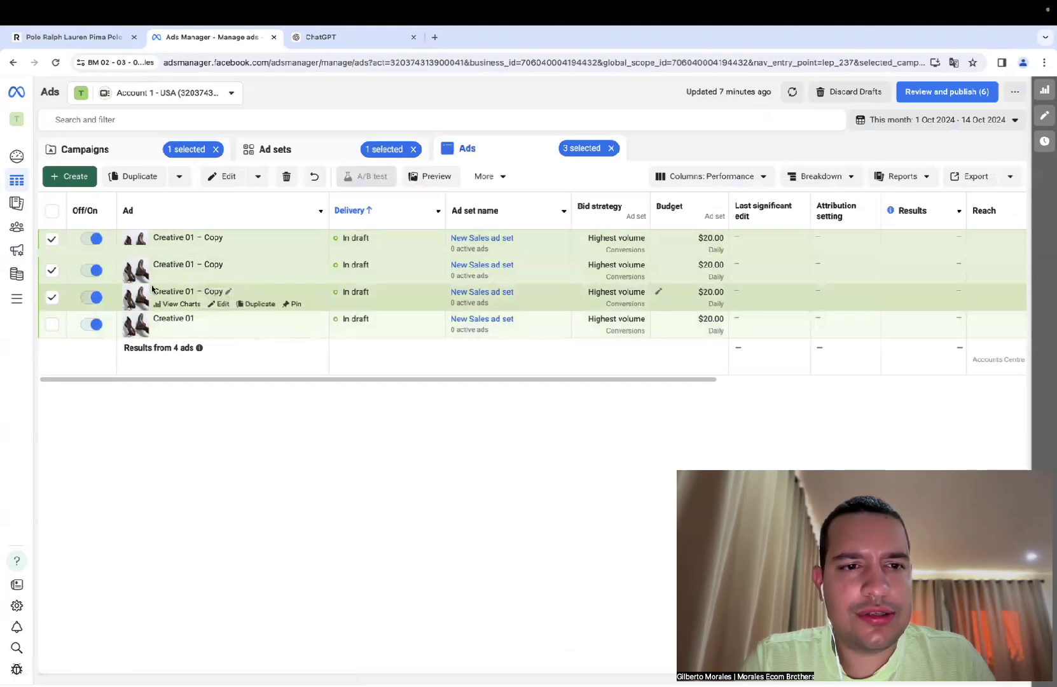
# Step: Open the lowest Creative 01 copy in the ad list for editing and rename it Creative 02
pyautogui.click(221, 304)
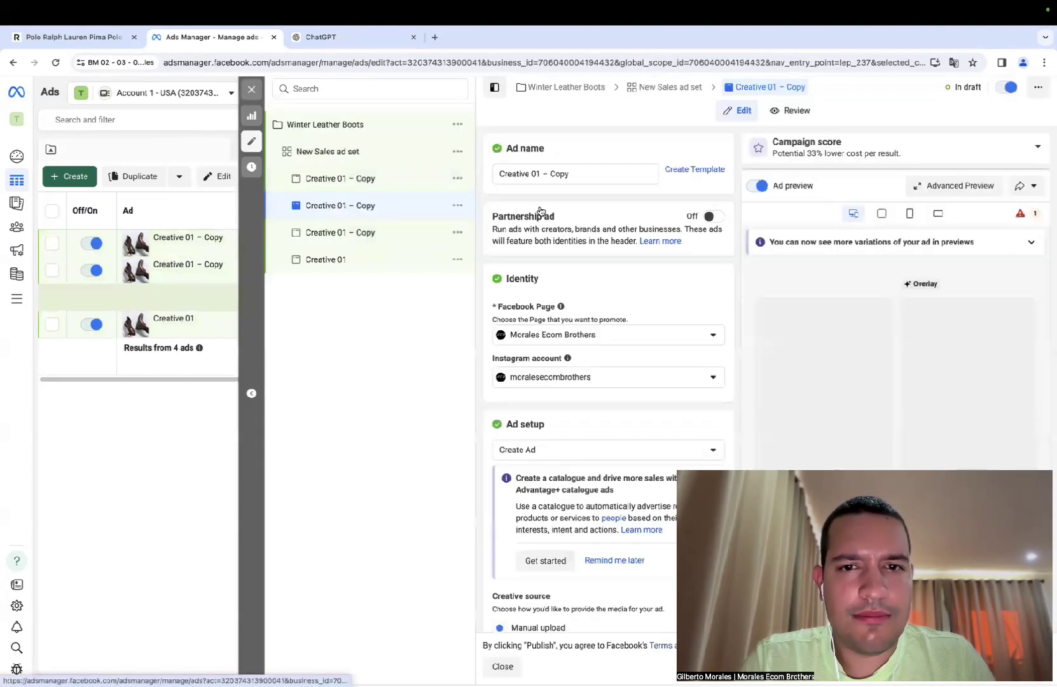
pyautogui.moveTo(536, 173); pyautogui.dragTo(574, 170)
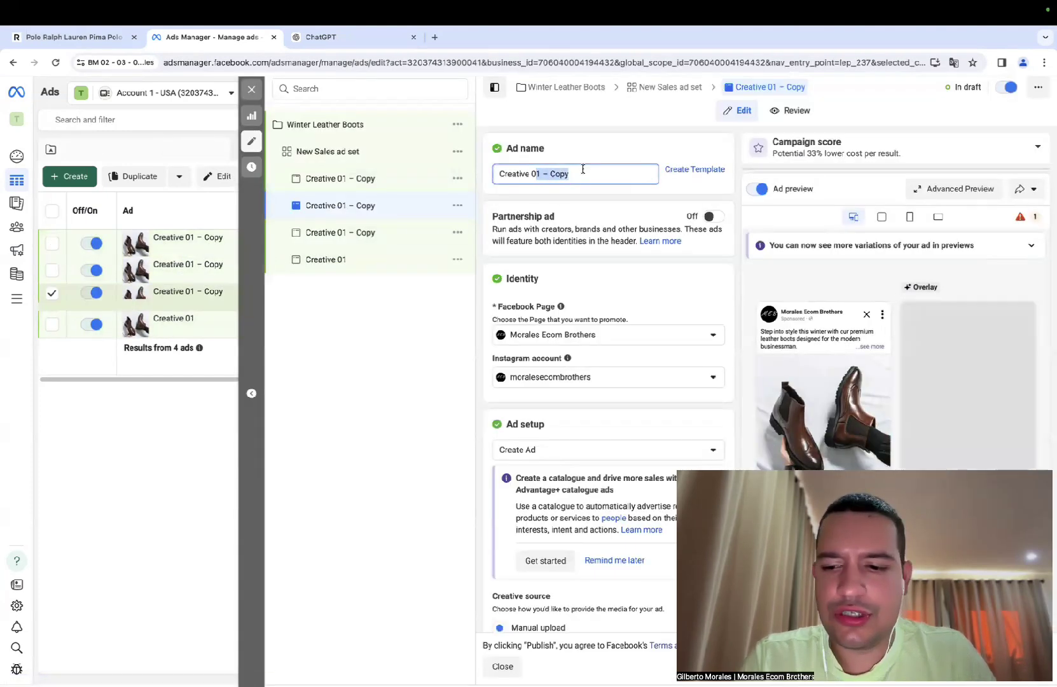
pyautogui.press('BackSpace')
pyautogui.write('2')
pyautogui.click(551, 150)
# Step: Replace Creative 02's image with Boots 03.png from the account images and close the ad without publishing
pyautogui.scroll(-15, 607, 196)
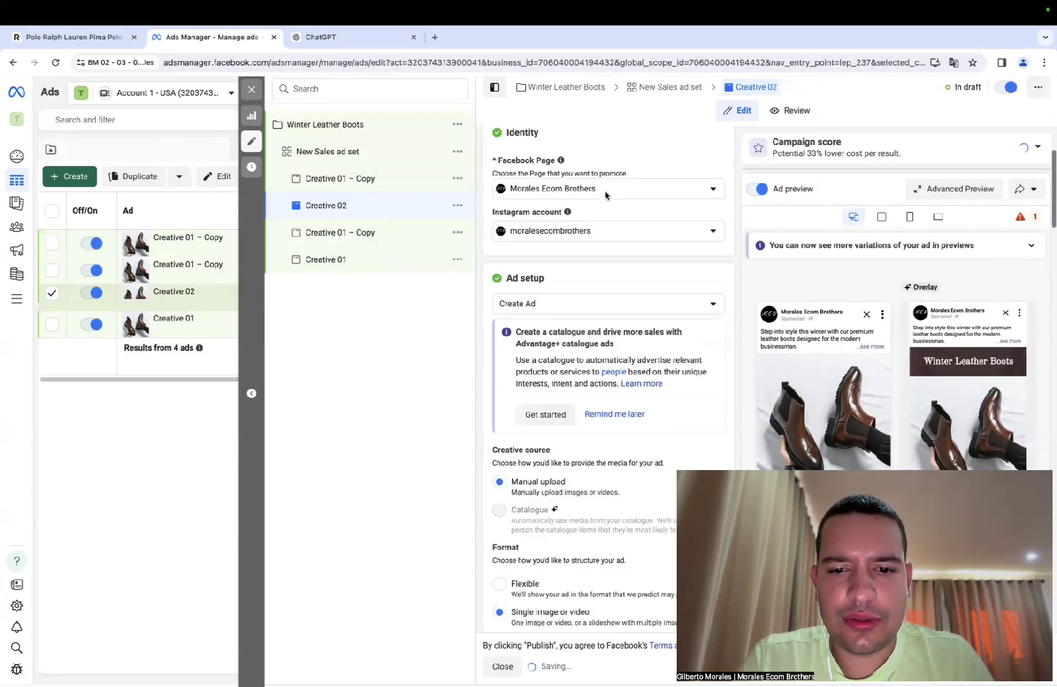
pyautogui.scroll(-3, 606, 195)
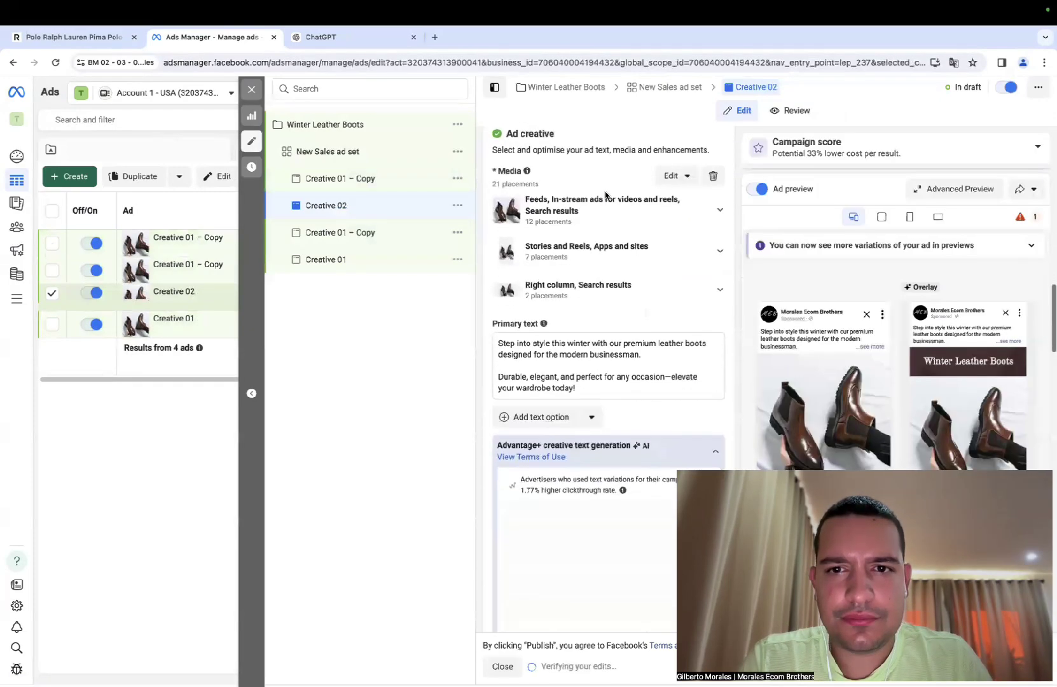
pyautogui.click(672, 174)
pyautogui.click(676, 203)
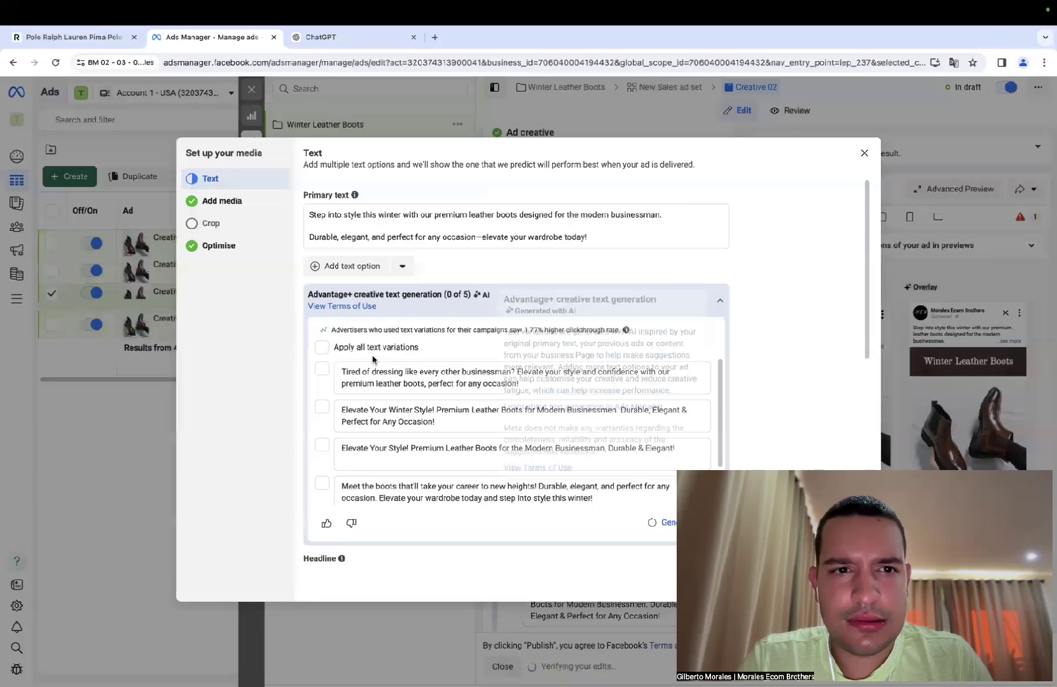
pyautogui.click(213, 201)
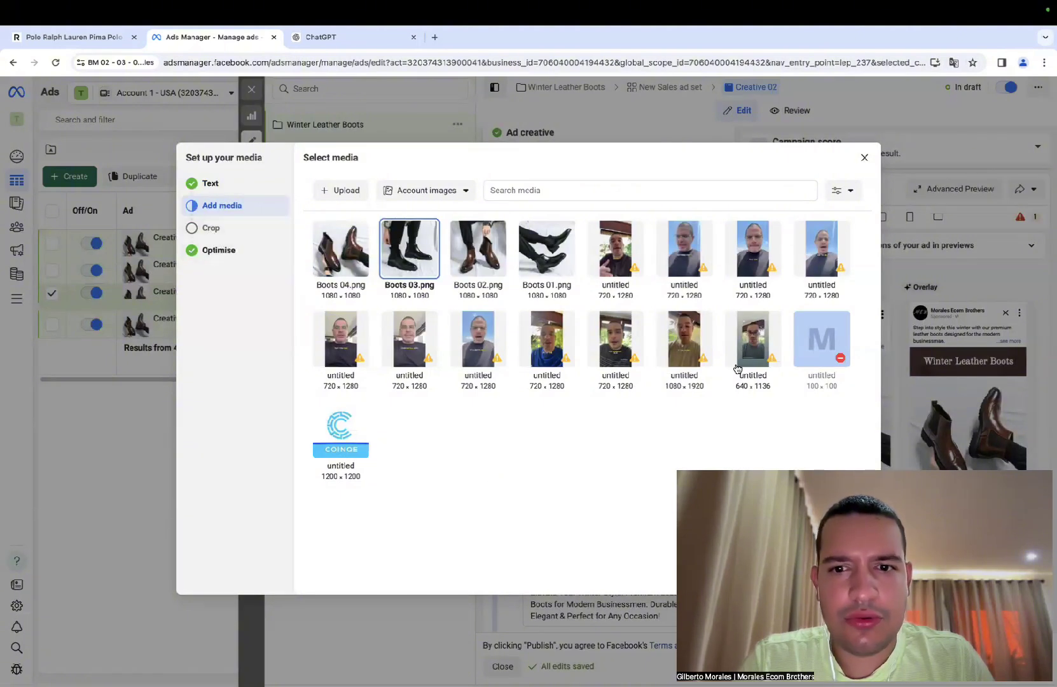
pyautogui.moveTo(737, 368)
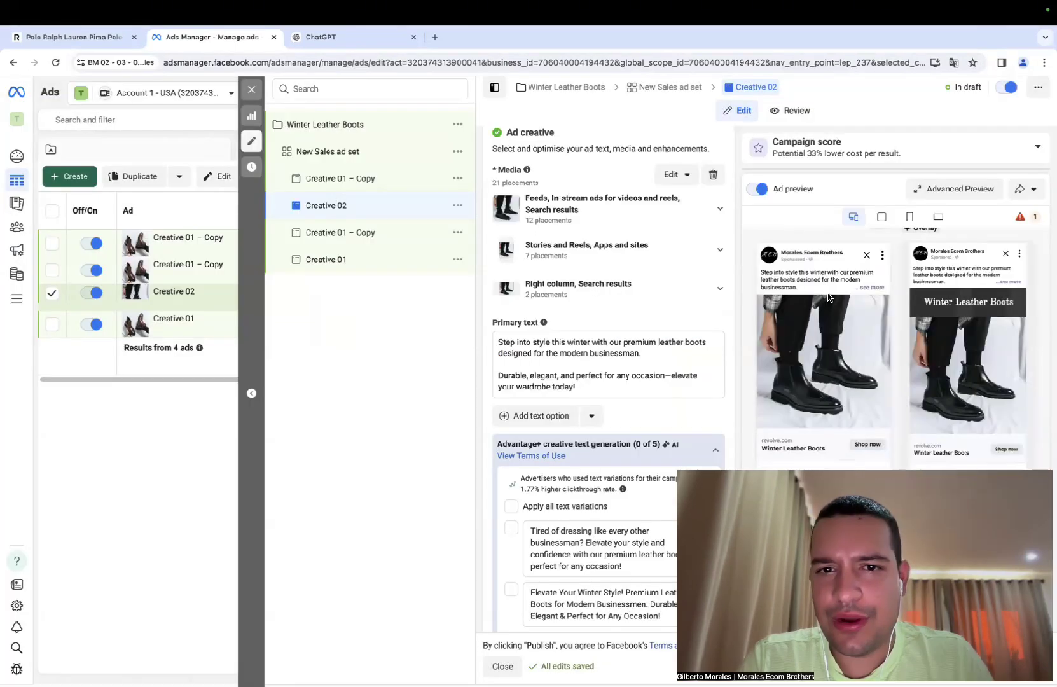
pyautogui.click(502, 666)
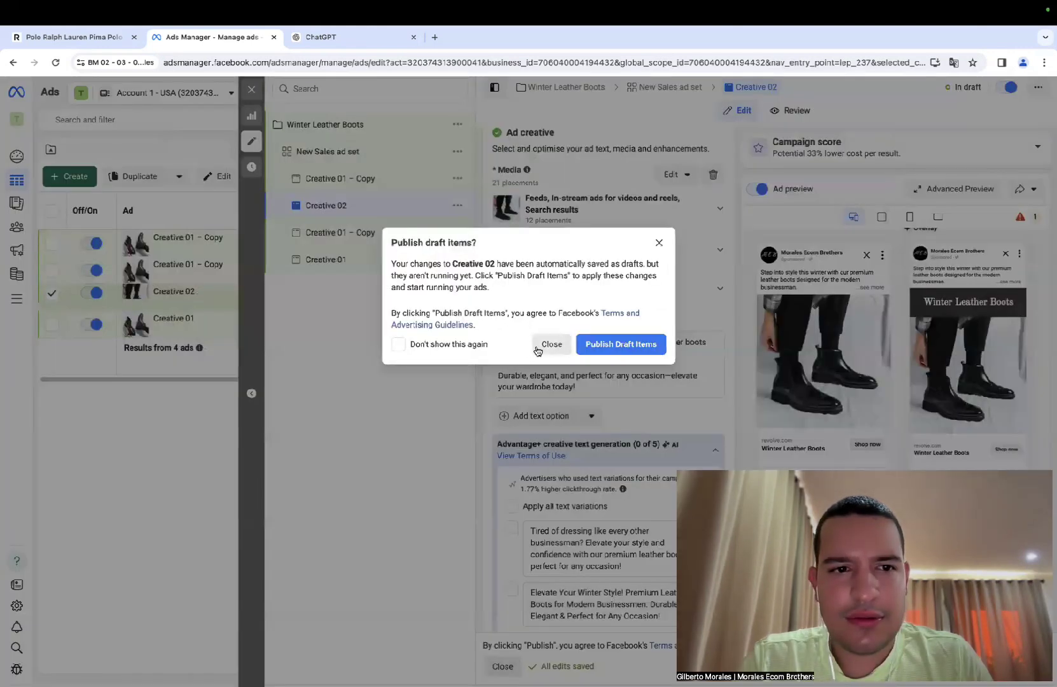
pyautogui.click(534, 345)
# Step: Open the Creative 01 copy listed just above Creative 02 and rename it Creative 03
pyautogui.click(224, 277)
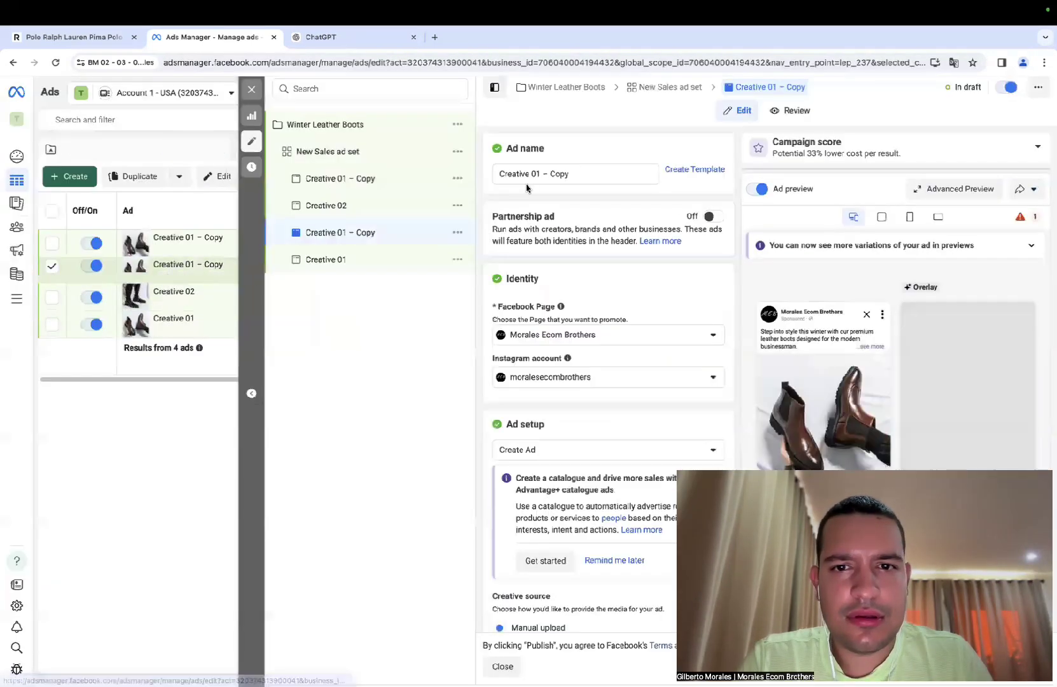
pyautogui.press('BackSpace')
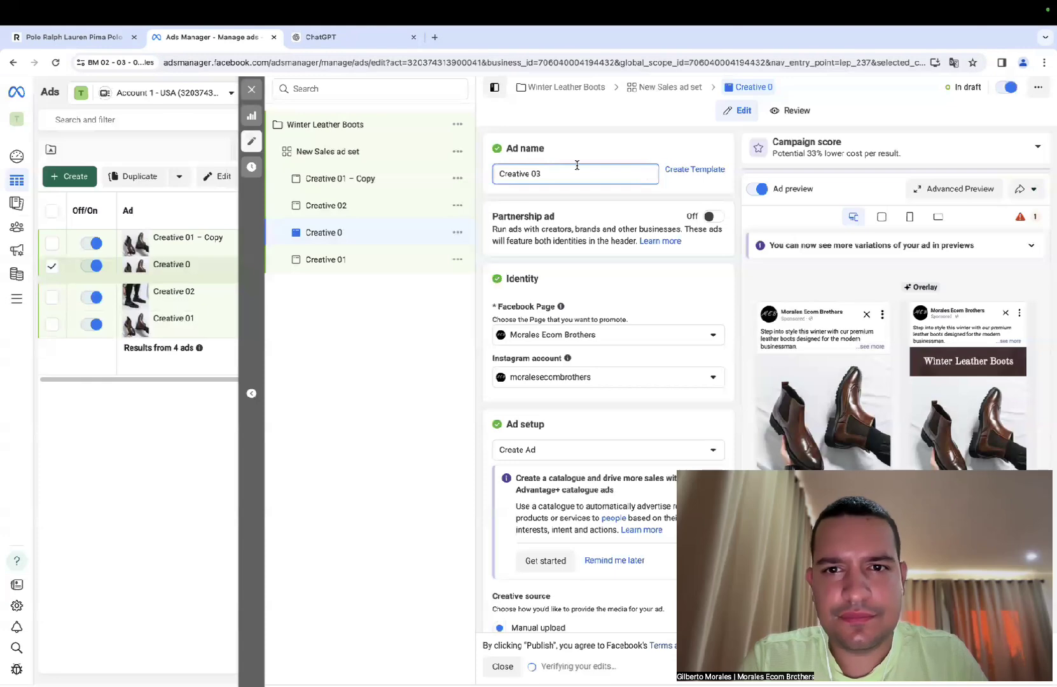
pyautogui.write('3')
pyautogui.scroll(-5, 571, 159)
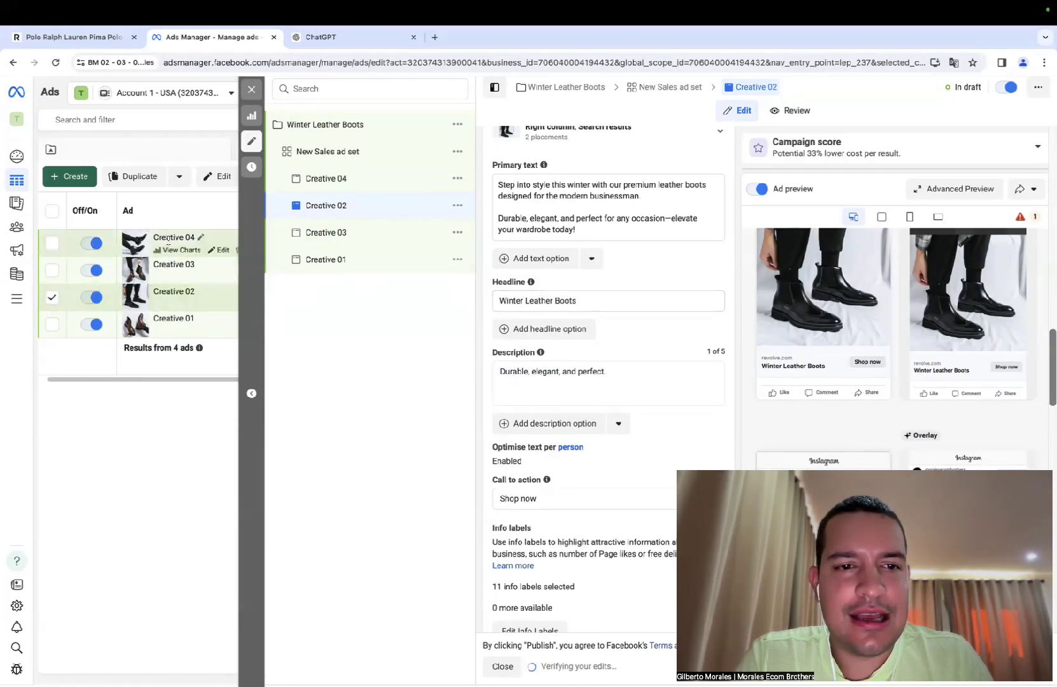
# Step: Examine the images and texts of Creative 01, 02, 03 and 04 one after another, leaving each unpublished, and close the editor
pyautogui.click(215, 332)
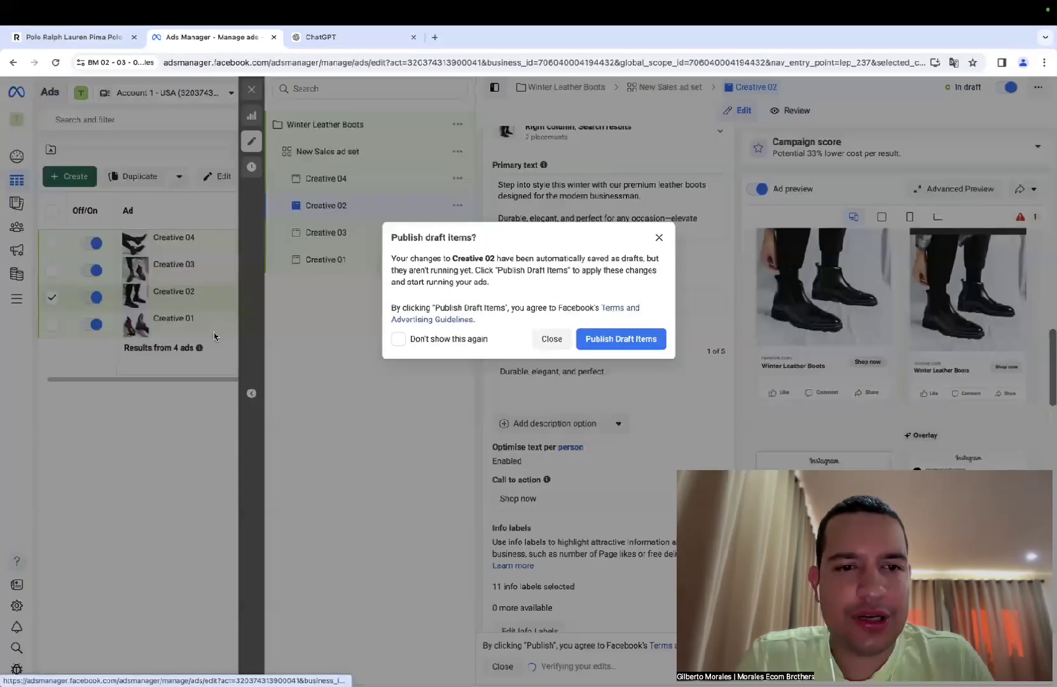
pyautogui.click(551, 344)
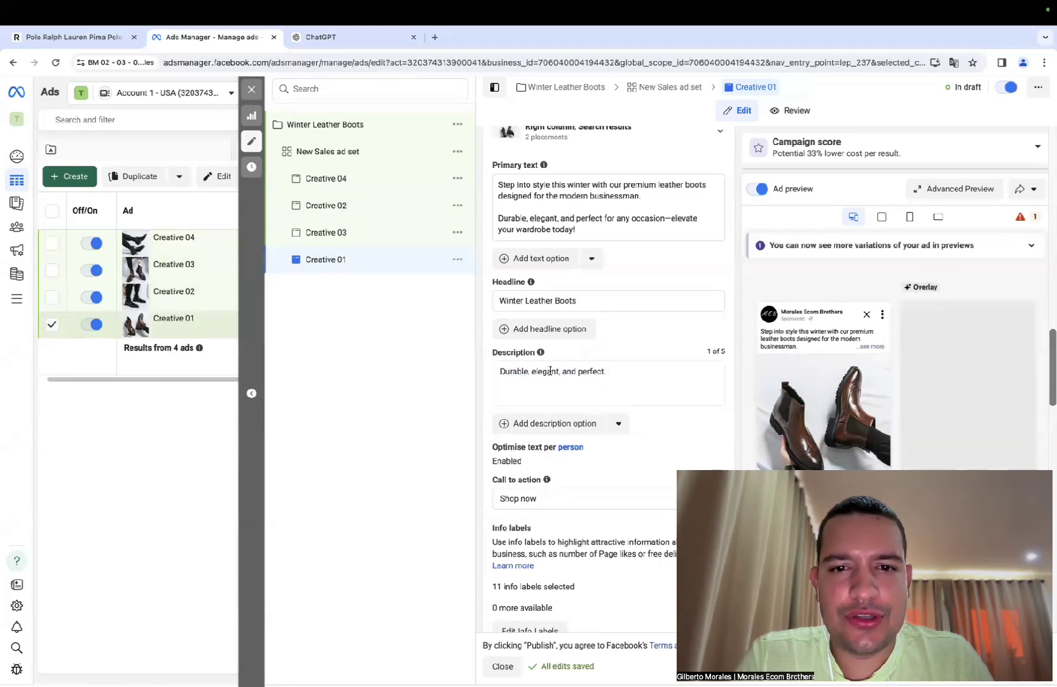
pyautogui.scroll(1, 548, 356)
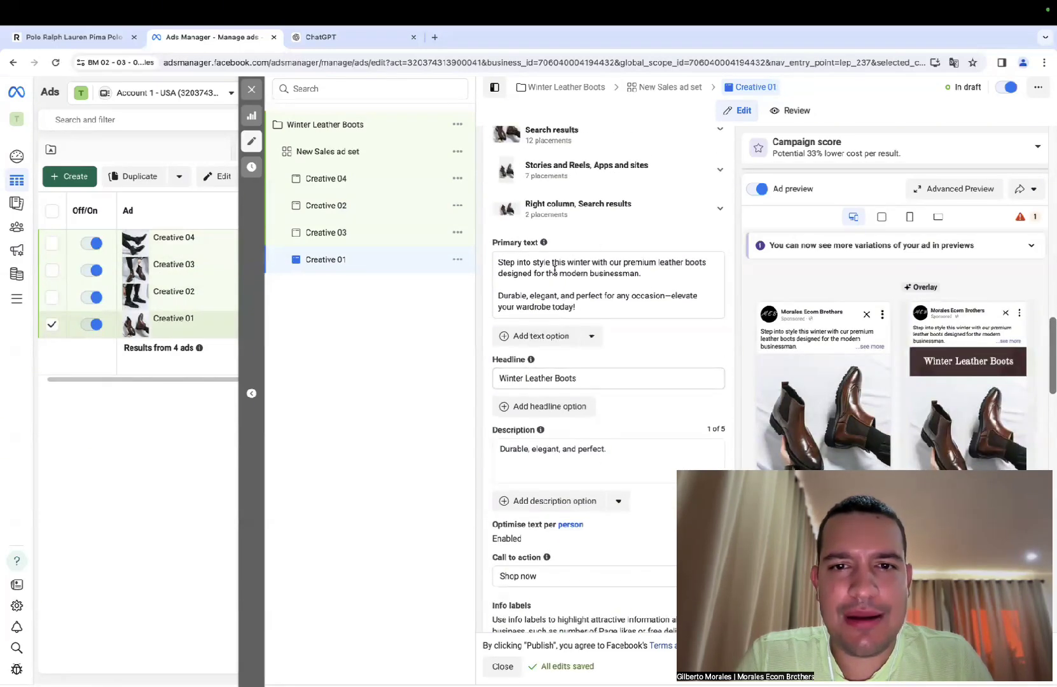
pyautogui.scroll(1, 554, 270)
pyautogui.click(213, 306)
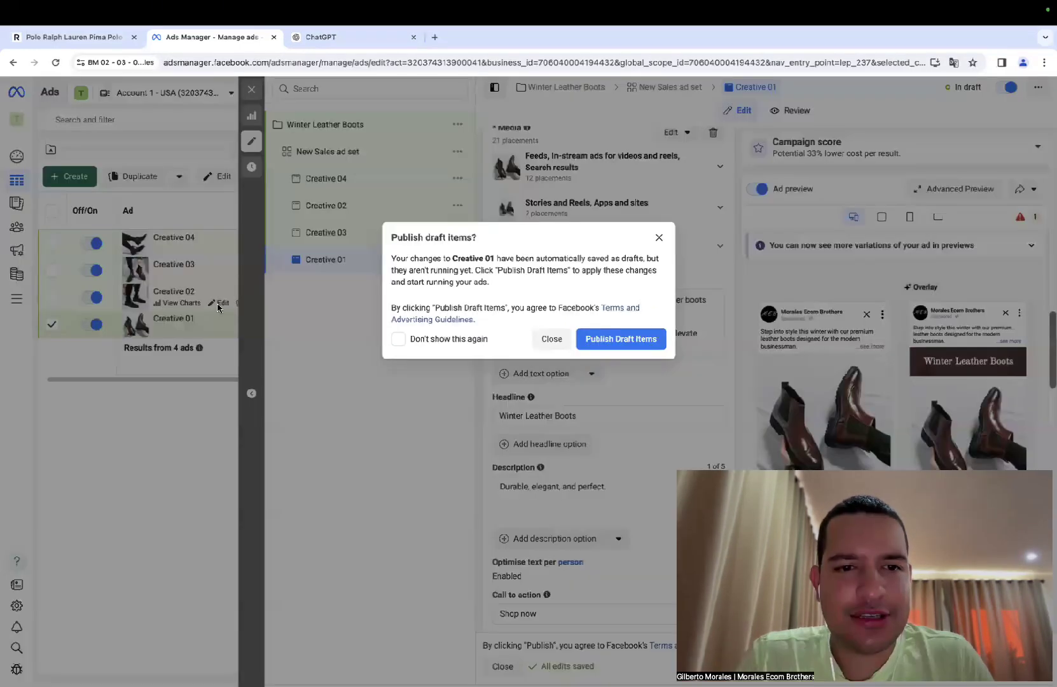
pyautogui.click(551, 344)
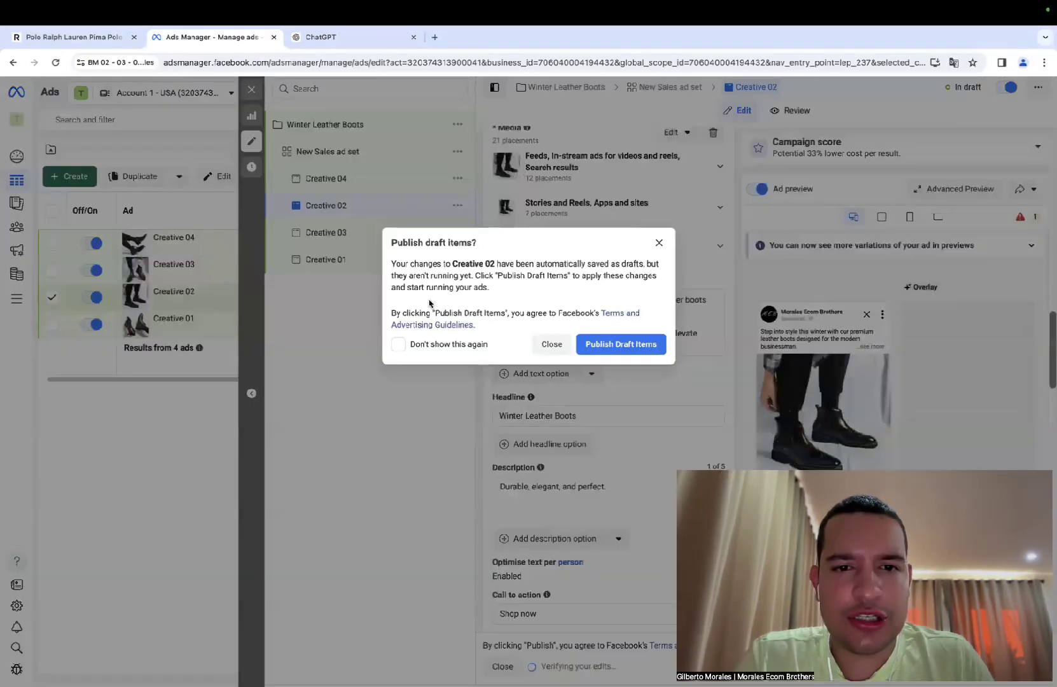
pyautogui.click(536, 343)
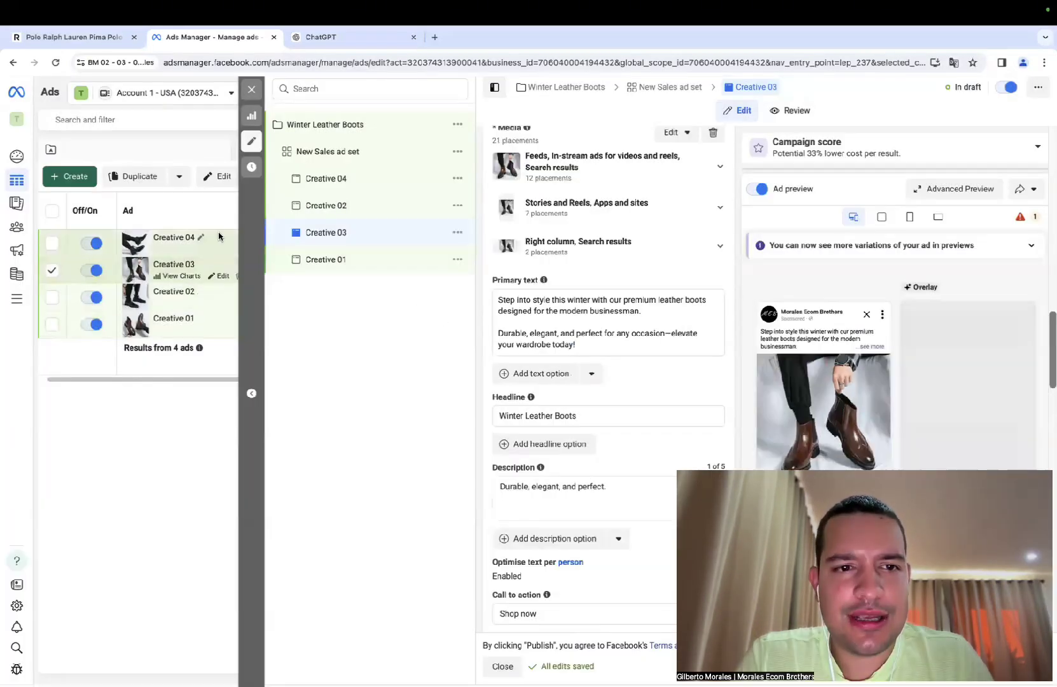
pyautogui.click(220, 251)
pyautogui.click(550, 344)
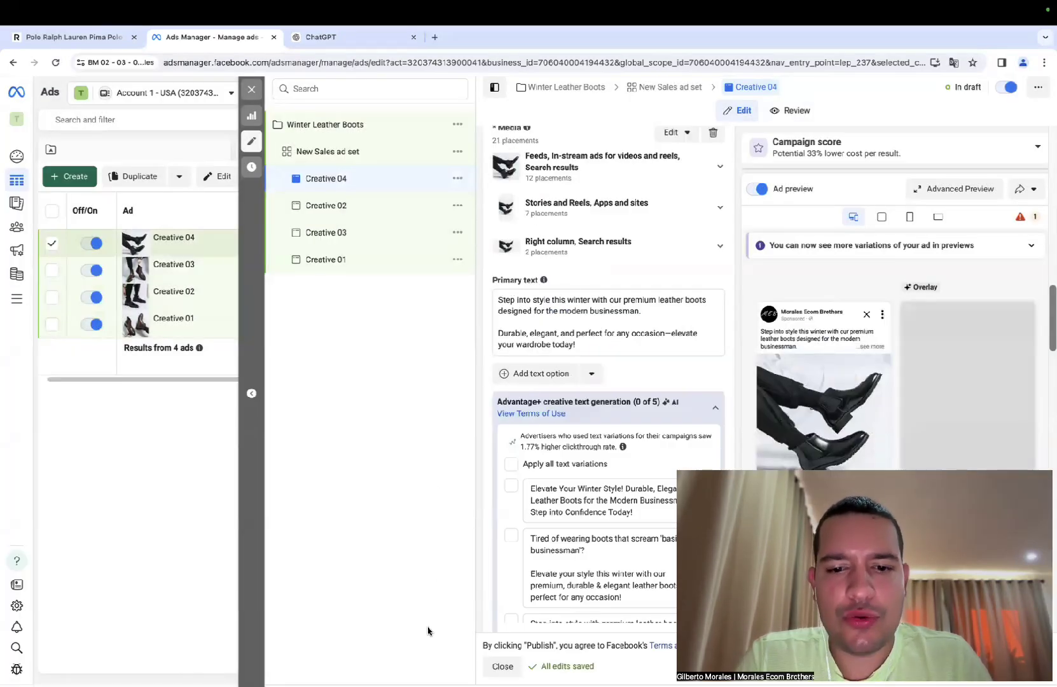
pyautogui.click(502, 666)
pyautogui.click(551, 344)
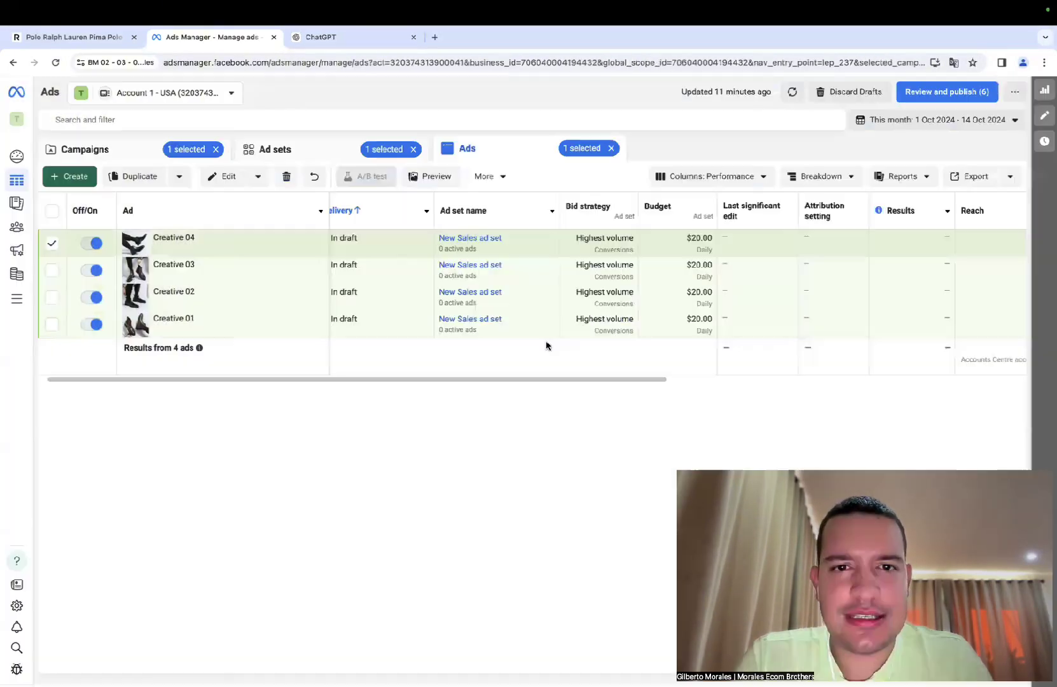
# Step: Clear the ad selection, check the campaign's ad set, and return to the list of its ads
pyautogui.click(614, 149)
pyautogui.click(331, 156)
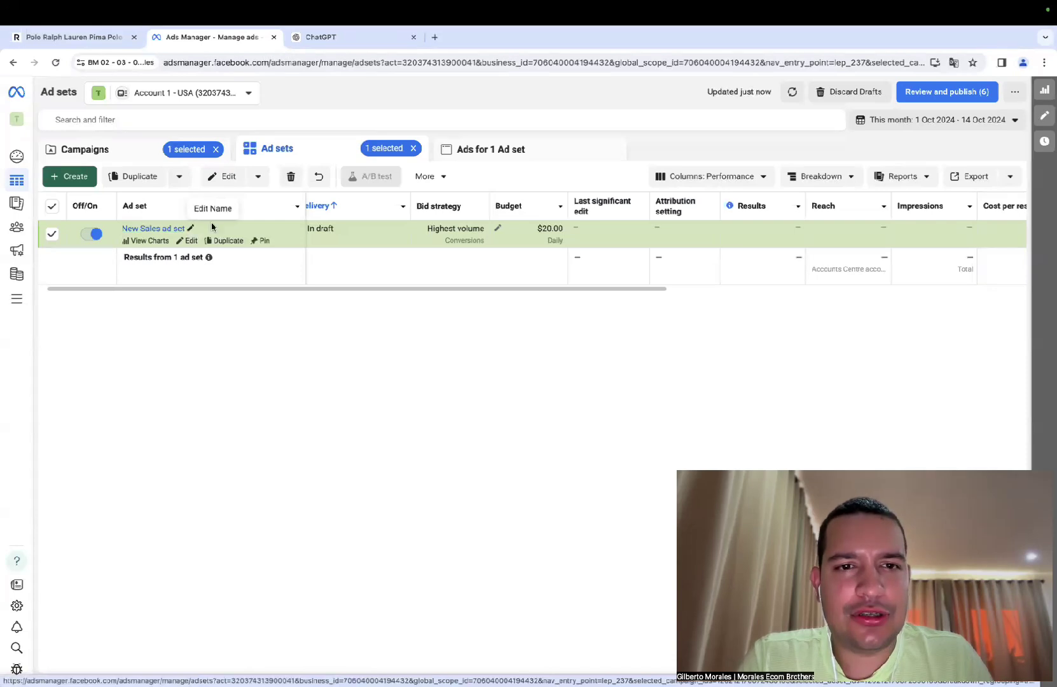
pyautogui.click(487, 163)
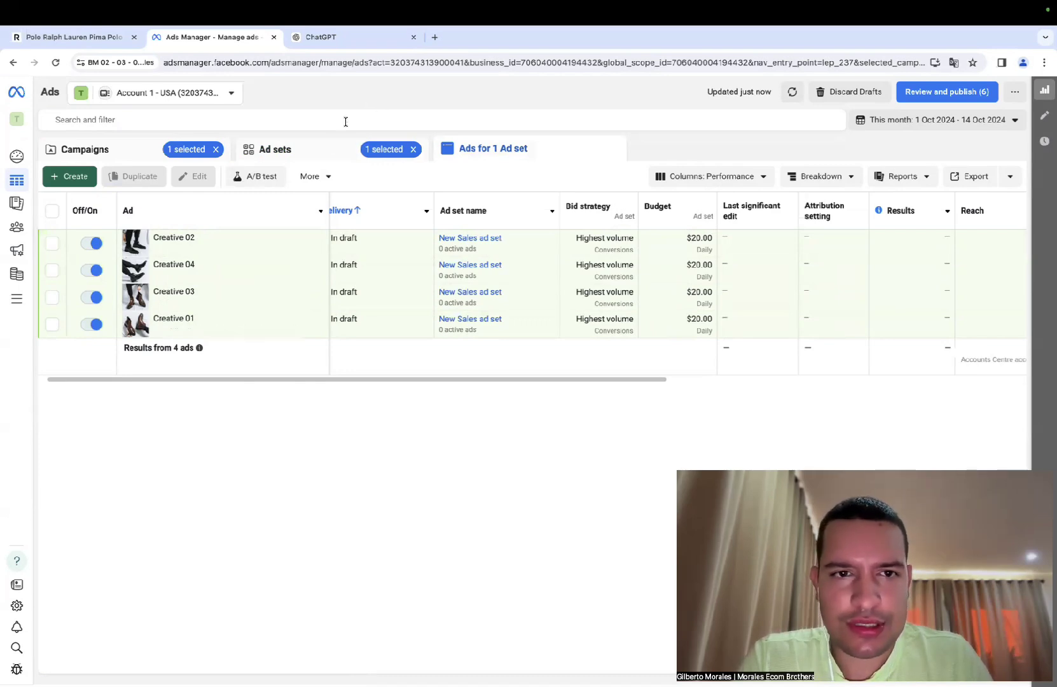
# Step: Rename the New Sales ad set as Boots and save the name to the draft
pyautogui.click(325, 151)
pyautogui.click(190, 229)
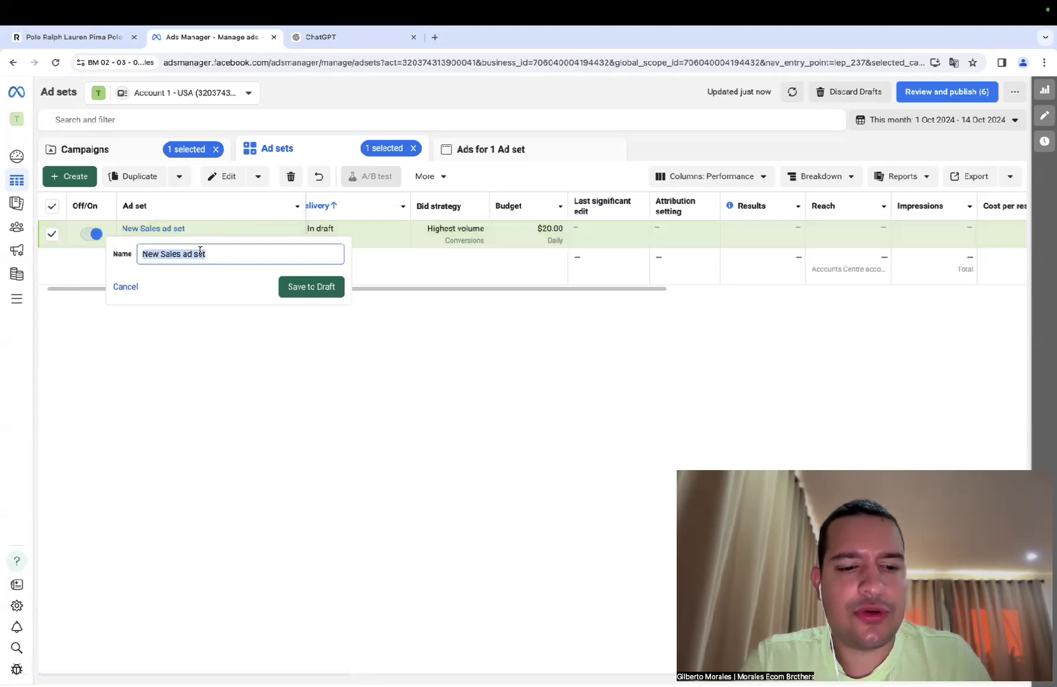
pyautogui.write('Boots')
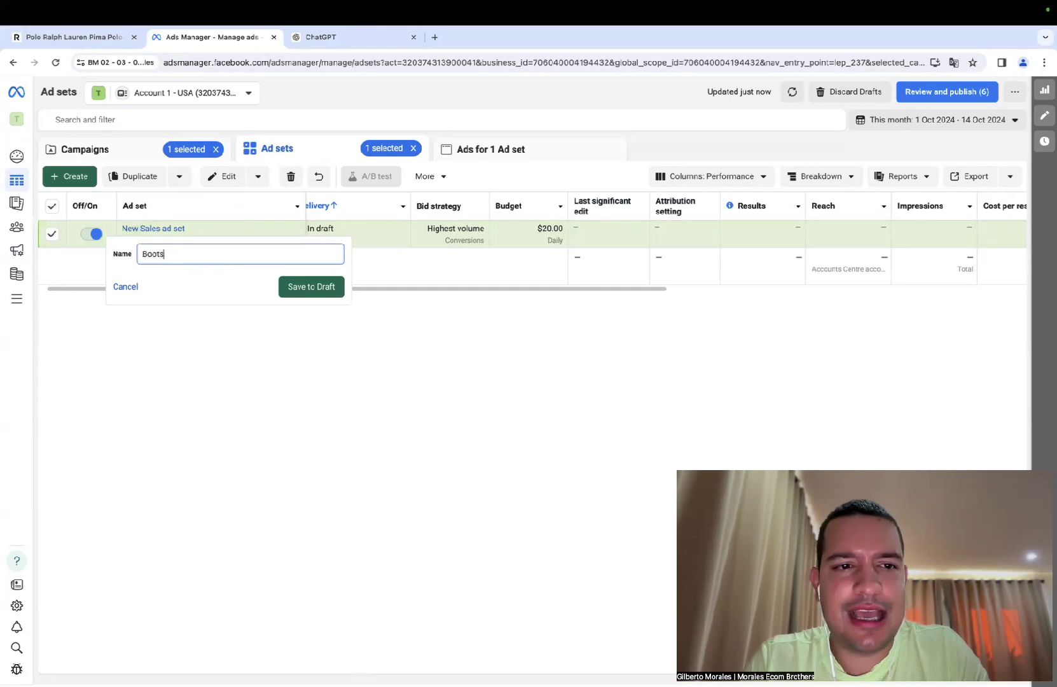
pyautogui.click(306, 287)
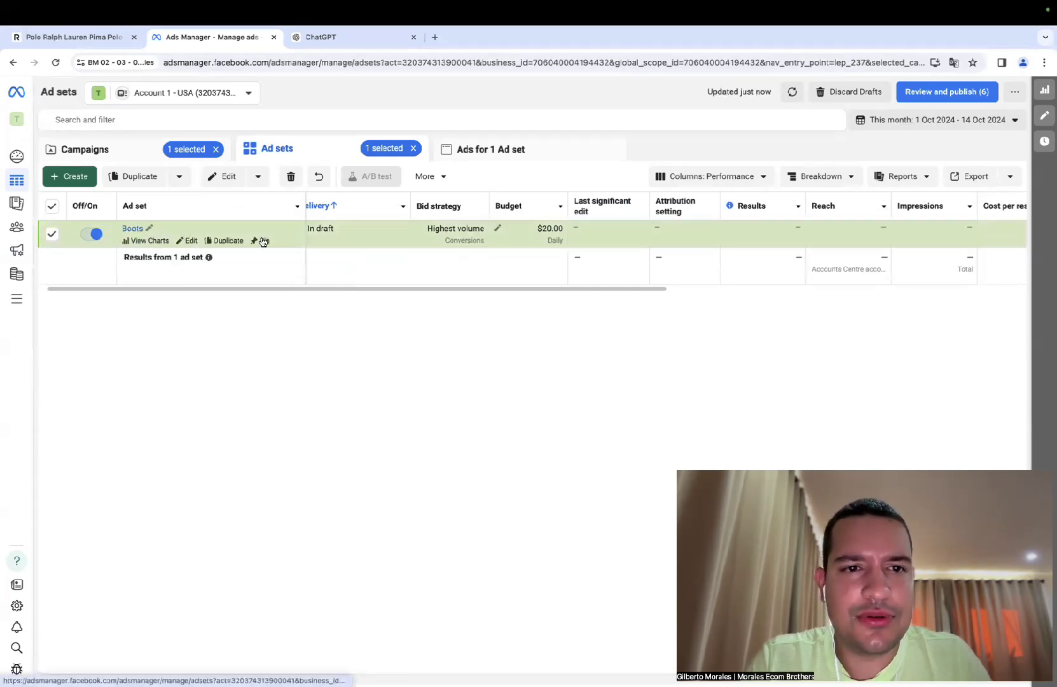
# Step: Copy the interest name Boot (footwear) from the Boots ad set's detailed targeting and close its editor without publishing
pyautogui.click(193, 245)
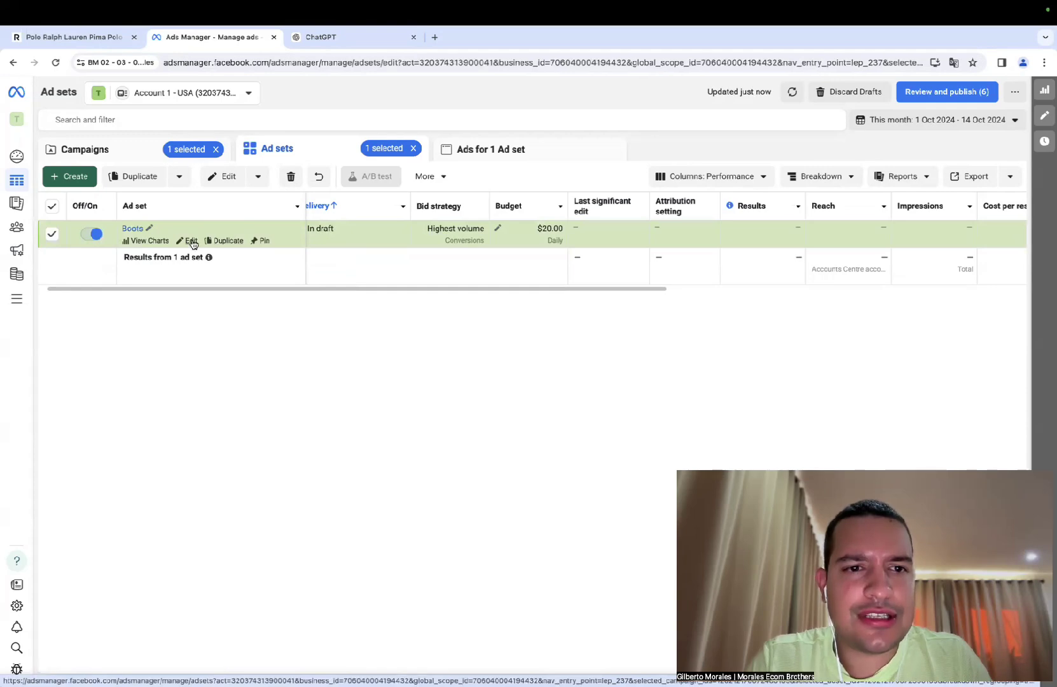
pyautogui.scroll(-10, 533, 343)
pyautogui.scroll(-8, 533, 344)
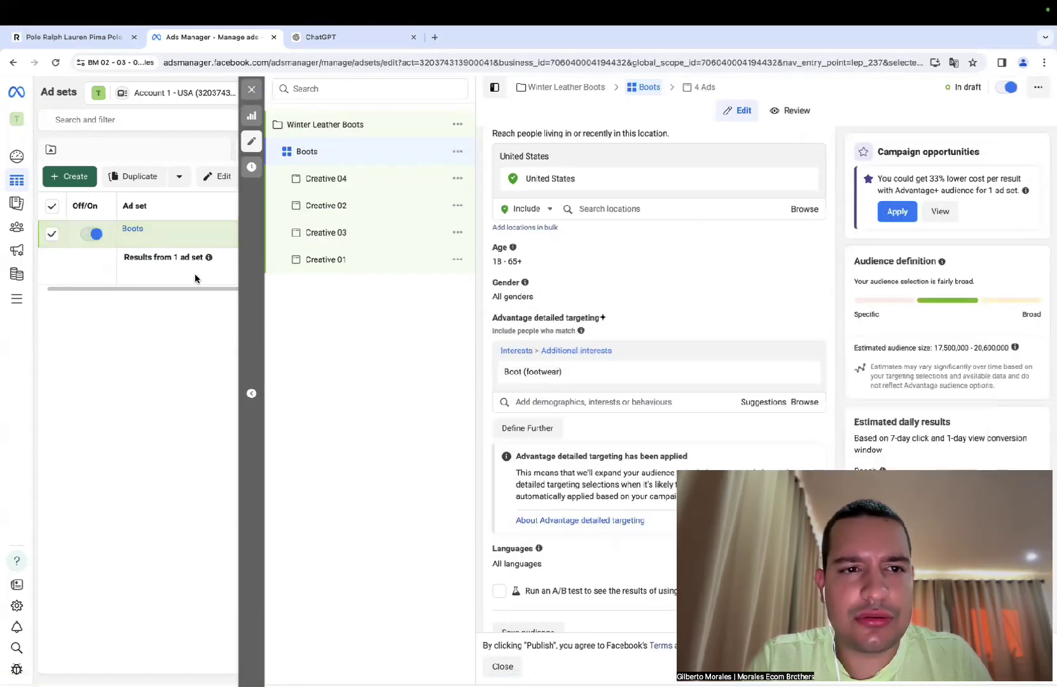
pyautogui.rightClick(606, 375)
pyautogui.click(620, 396)
pyautogui.click(151, 229)
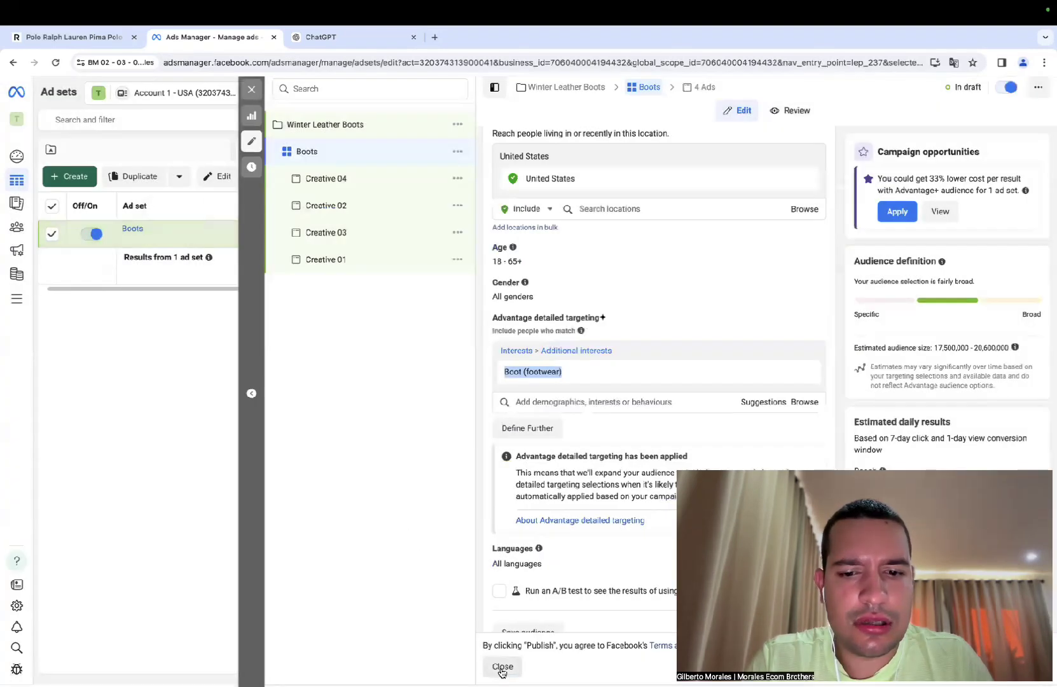
pyautogui.click(501, 667)
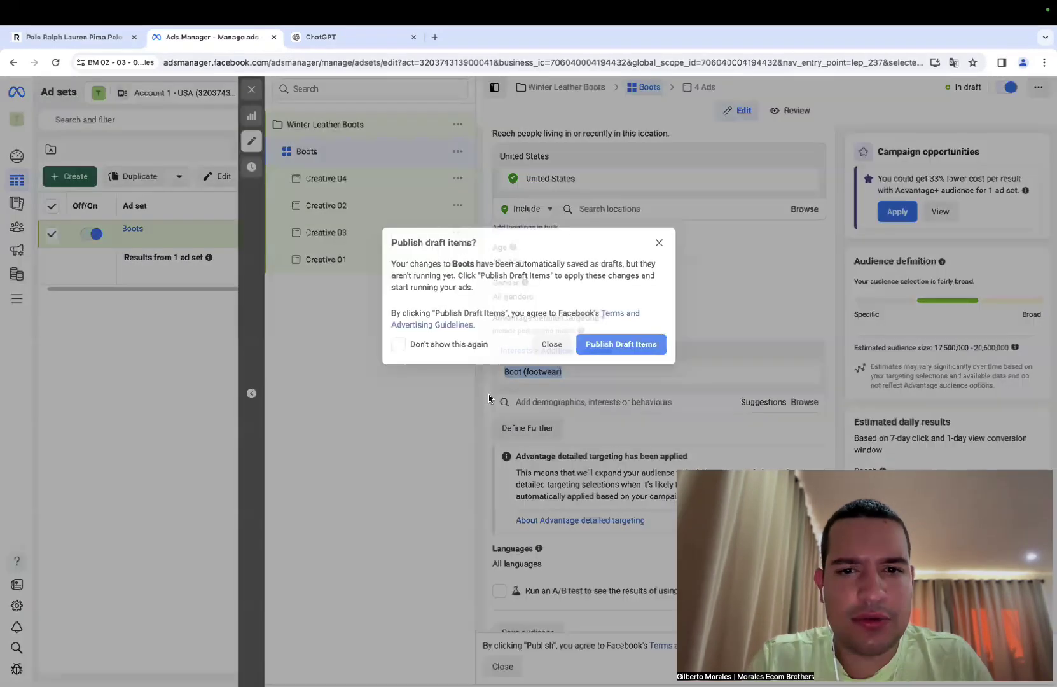
pyautogui.click(551, 344)
# Step: Rename the Boots ad set with the copied interest name Boot (footwear) and save it to the draft
pyautogui.click(154, 228)
pyautogui.doubleClick(190, 254)
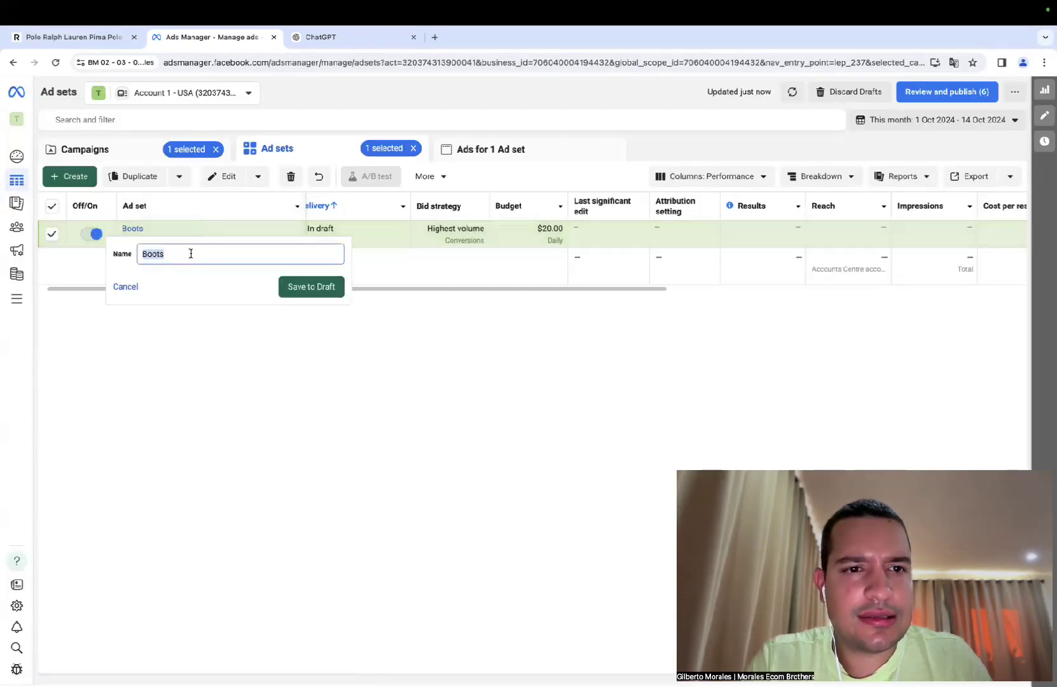
pyautogui.hotkey('ctrl', 'v')
pyautogui.click(294, 286)
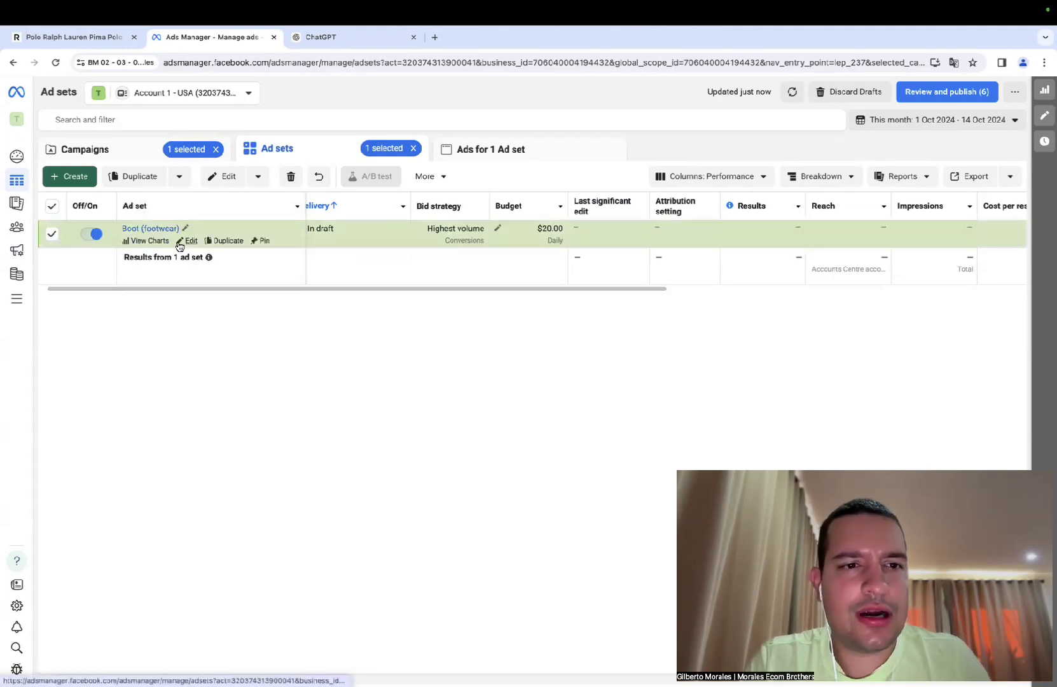
# Step: Duplicate the Boot (footwear) ad set into the original campaign with 2 copies and close the editor without publishing
pyautogui.click(141, 178)
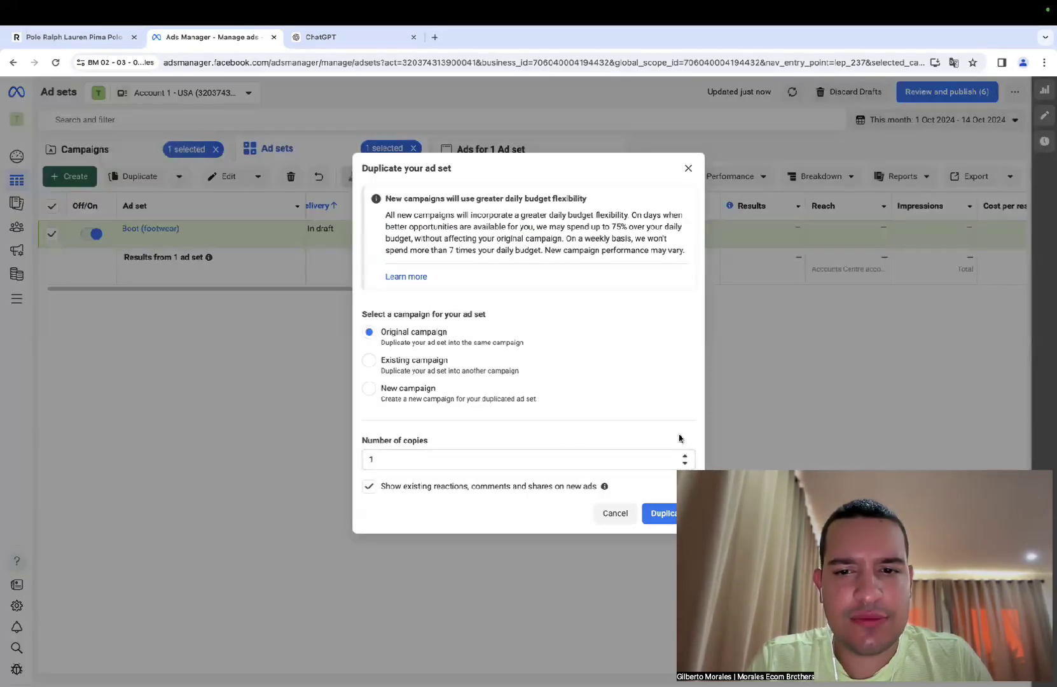
pyautogui.click(686, 454)
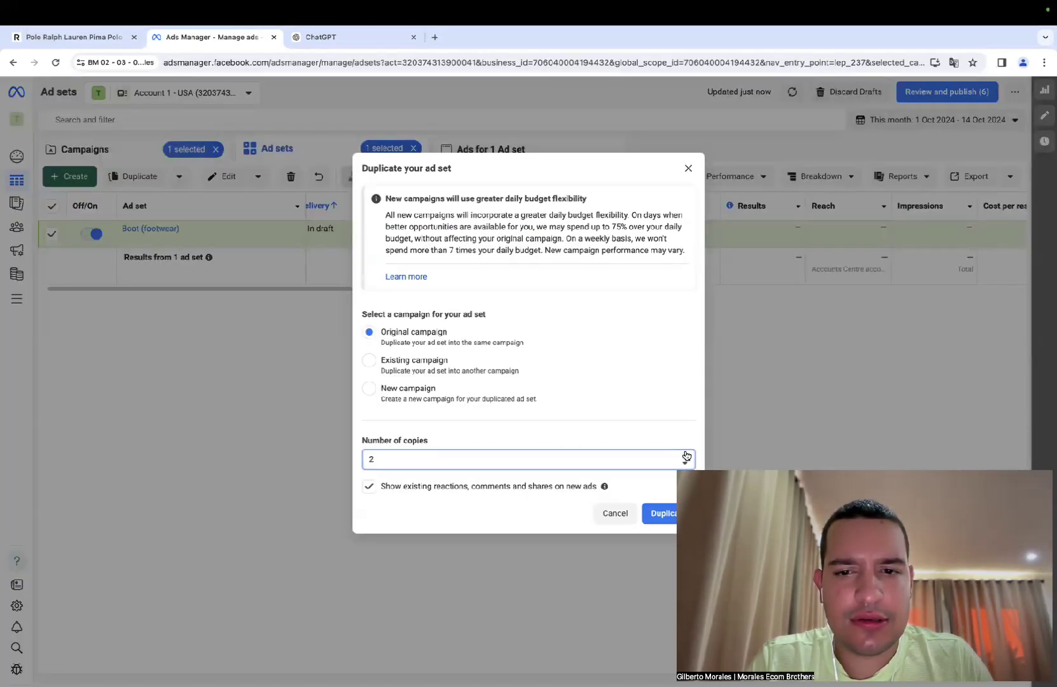
pyautogui.click(654, 515)
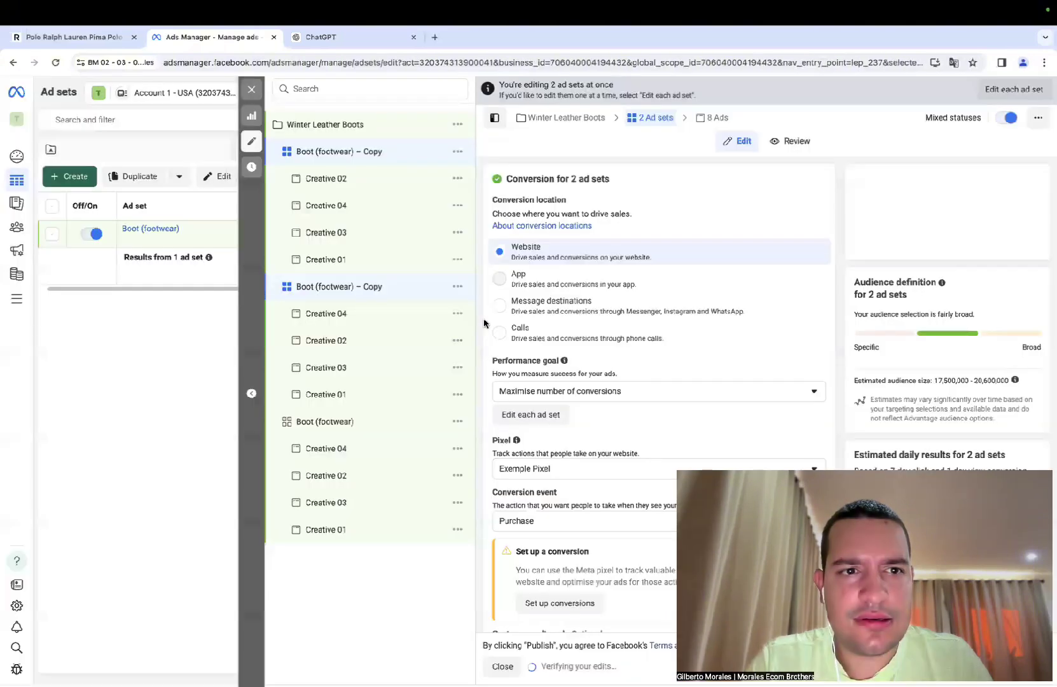
pyautogui.click(498, 668)
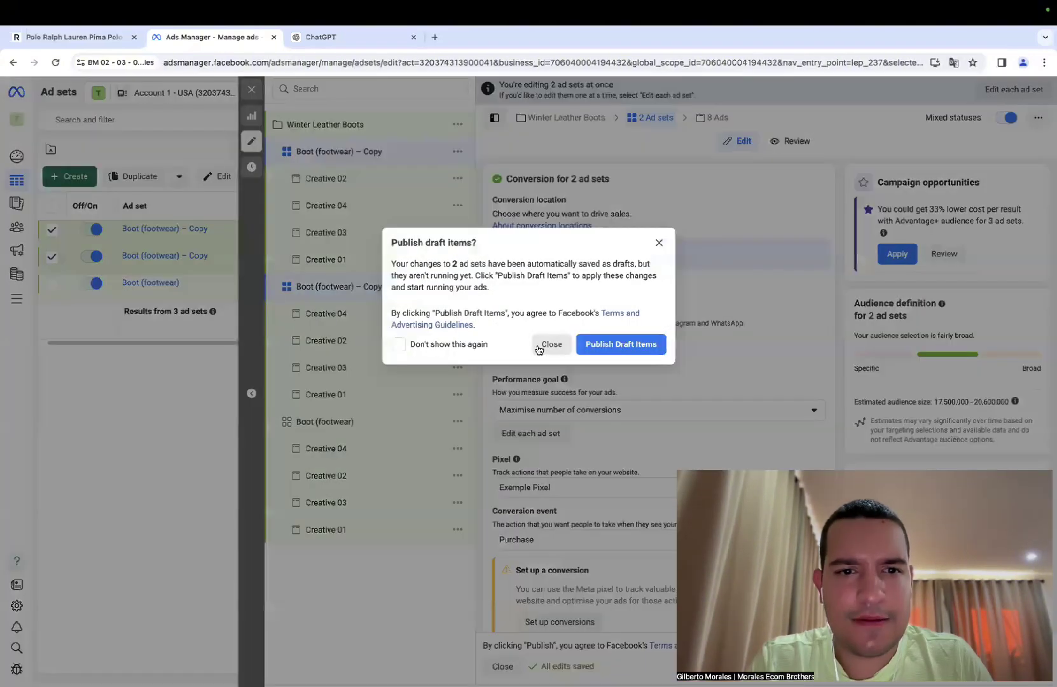
pyautogui.click(539, 346)
pyautogui.click(342, 249)
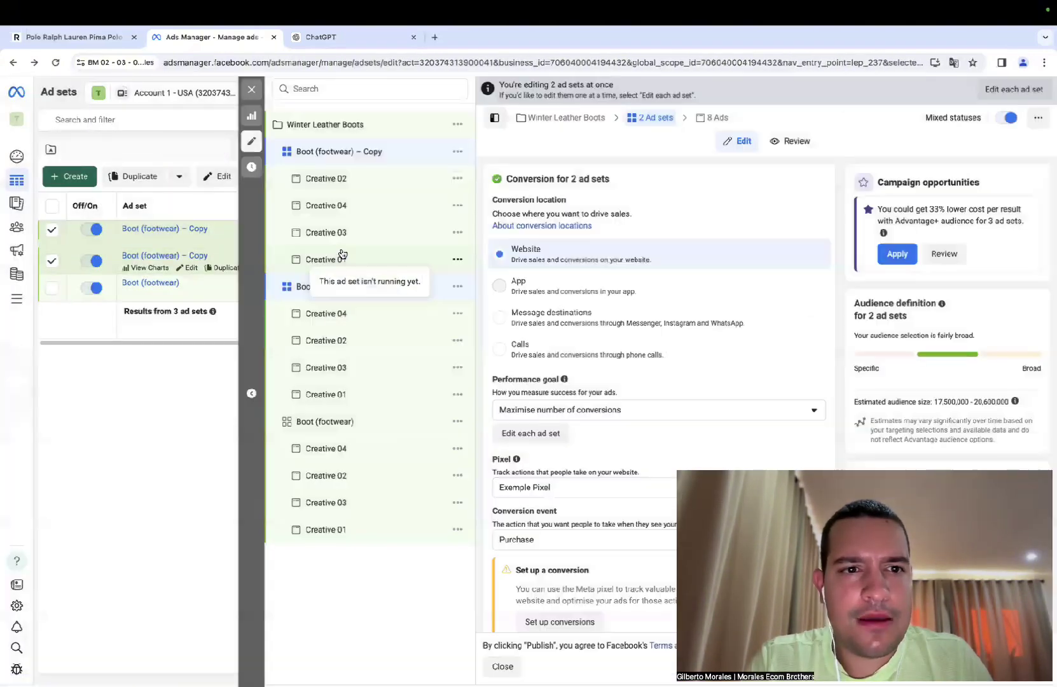
pyautogui.click(502, 666)
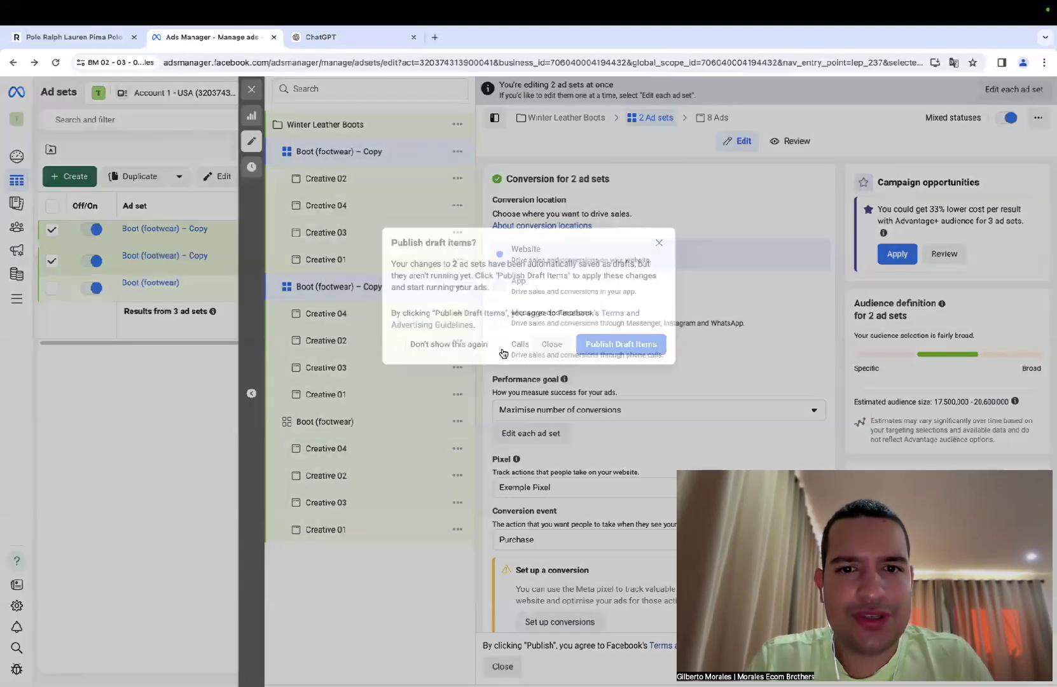
pyautogui.click(543, 343)
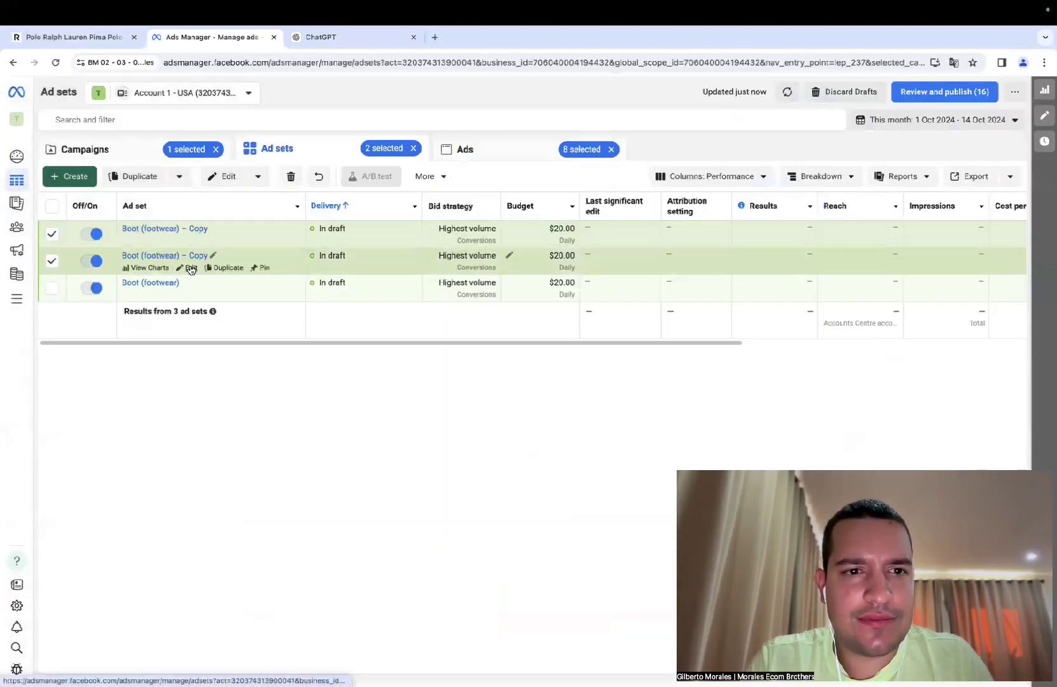
# Step: In the second-listed Boot (footwear) copy, replace the Boot (footwear) interest with Leather (craft supplies) in the detailed targeting
pyautogui.click(191, 269)
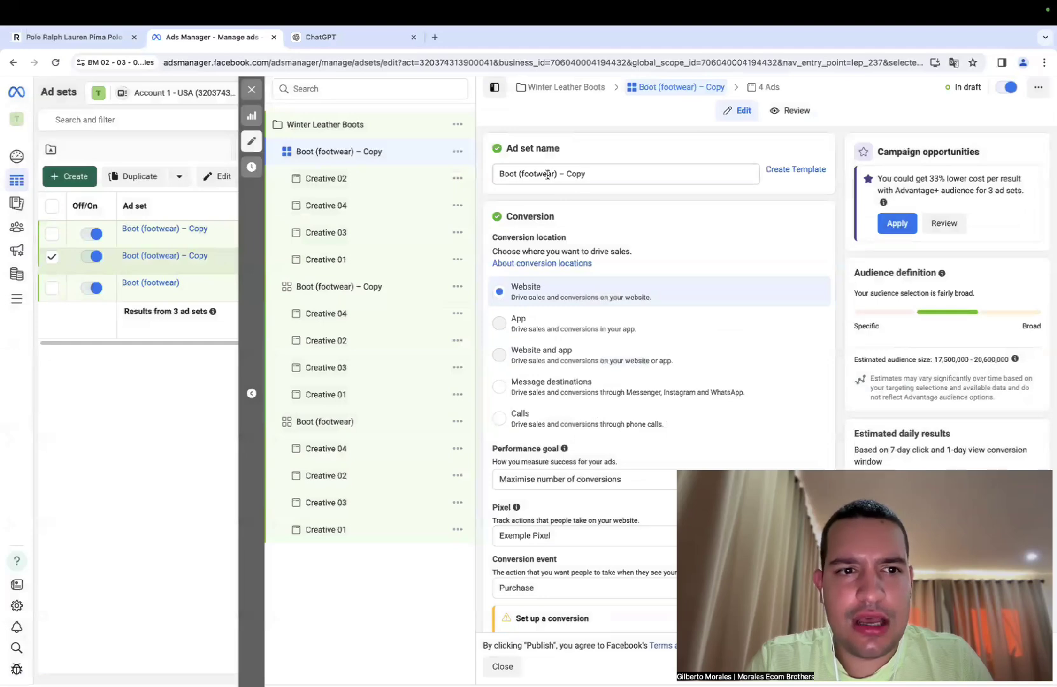
pyautogui.scroll(-15, 558, 178)
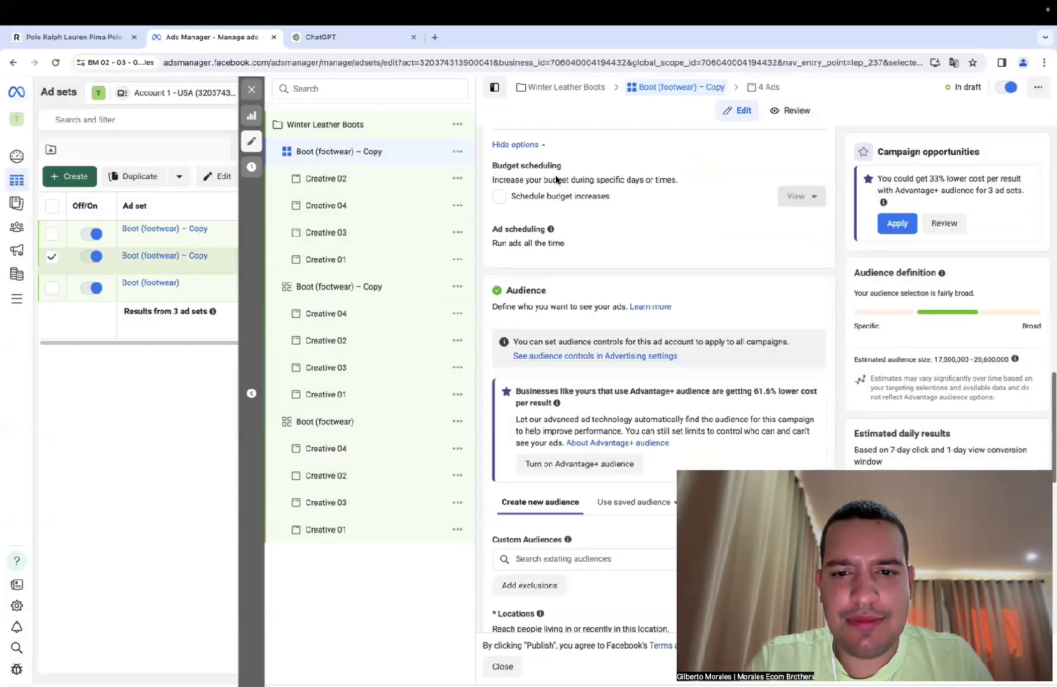
pyautogui.scroll(-3, 558, 181)
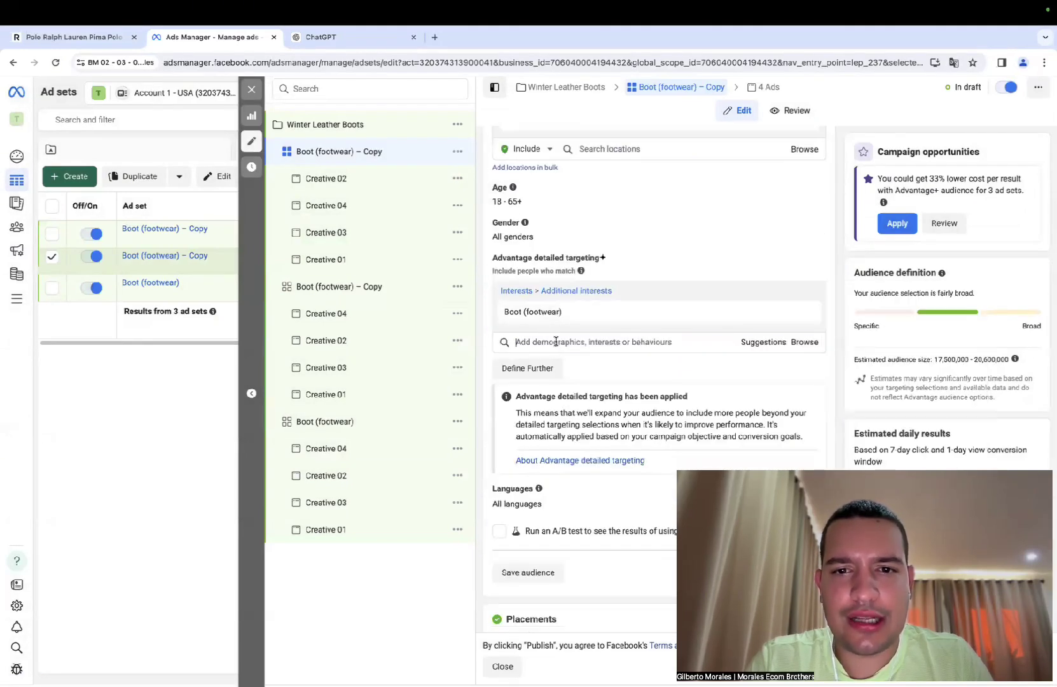
pyautogui.click(558, 343)
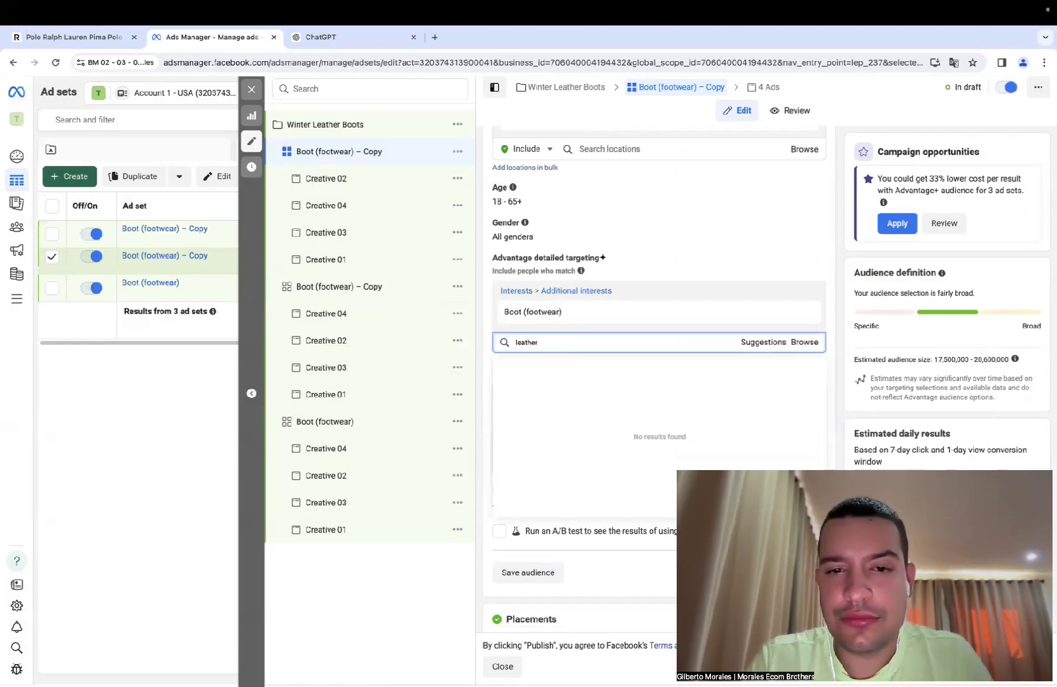
pyautogui.click(559, 396)
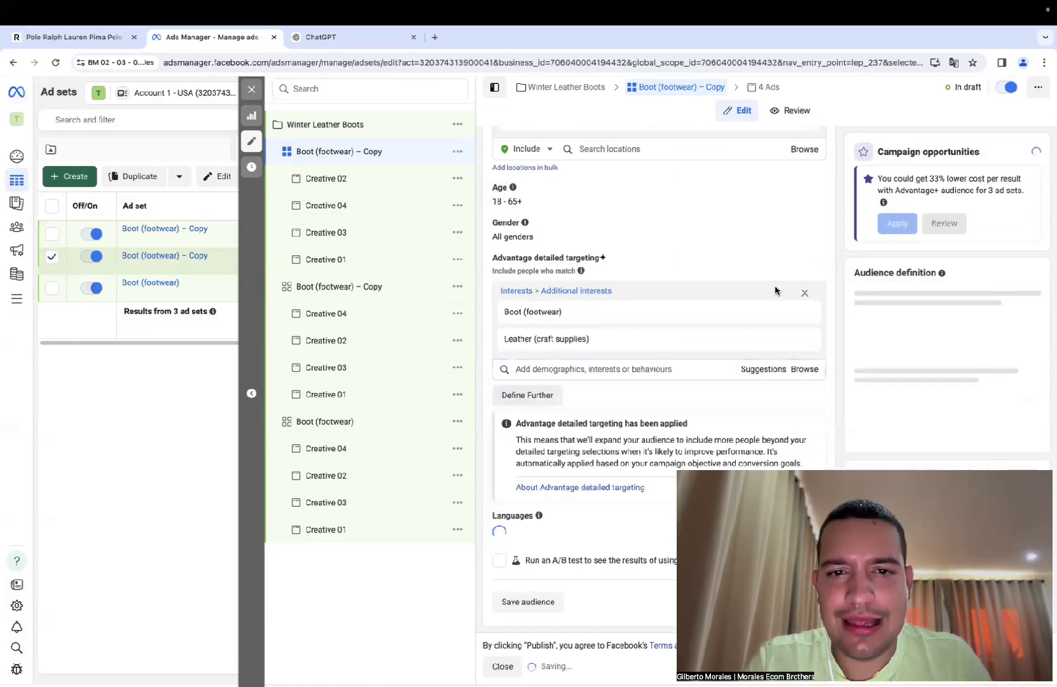
pyautogui.click(805, 311)
# Step: Copy the interest name Leather (craft supplies), rename this ad set with it, and close the editor without publishing
pyautogui.tripleClick(639, 316)
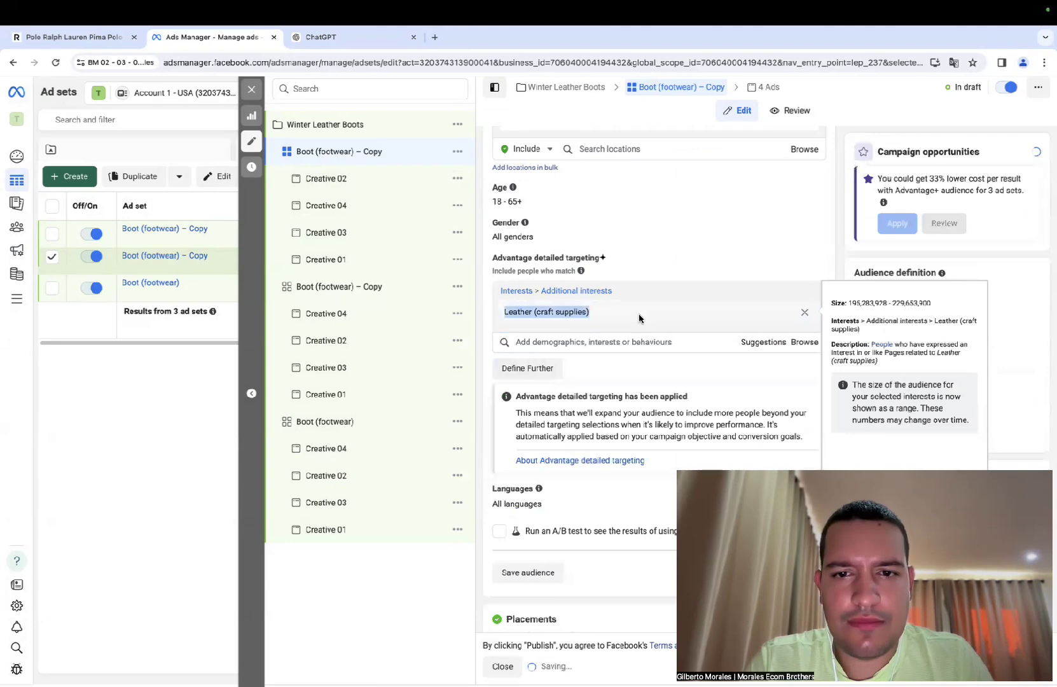
pyautogui.rightClick(641, 312)
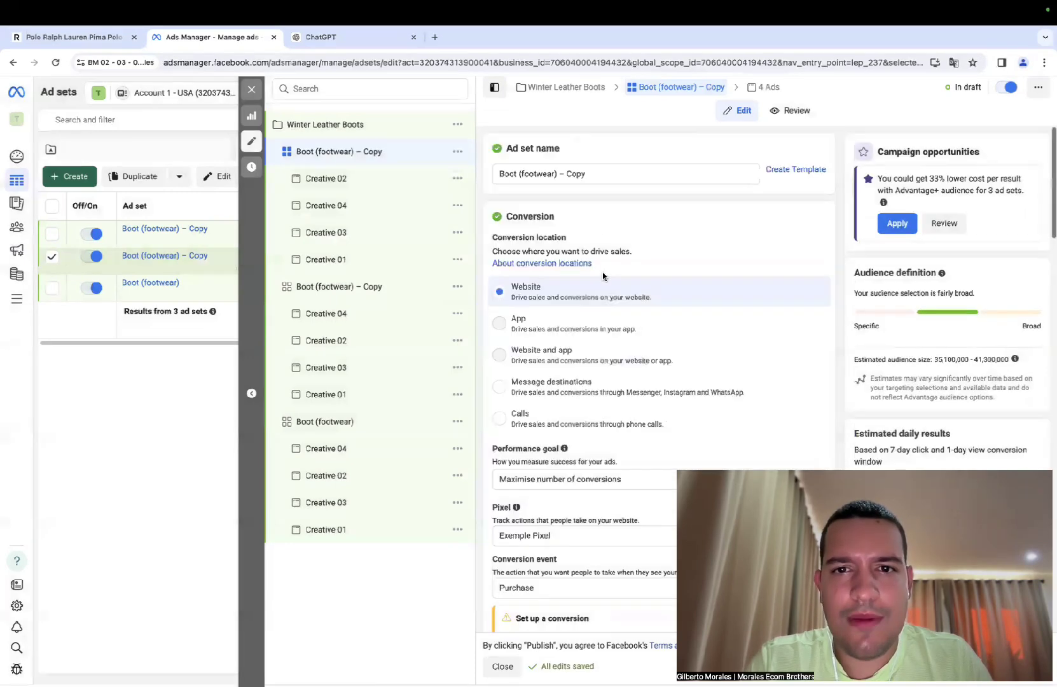
pyautogui.click(607, 181)
pyautogui.hotkey('ctrl', 'a')
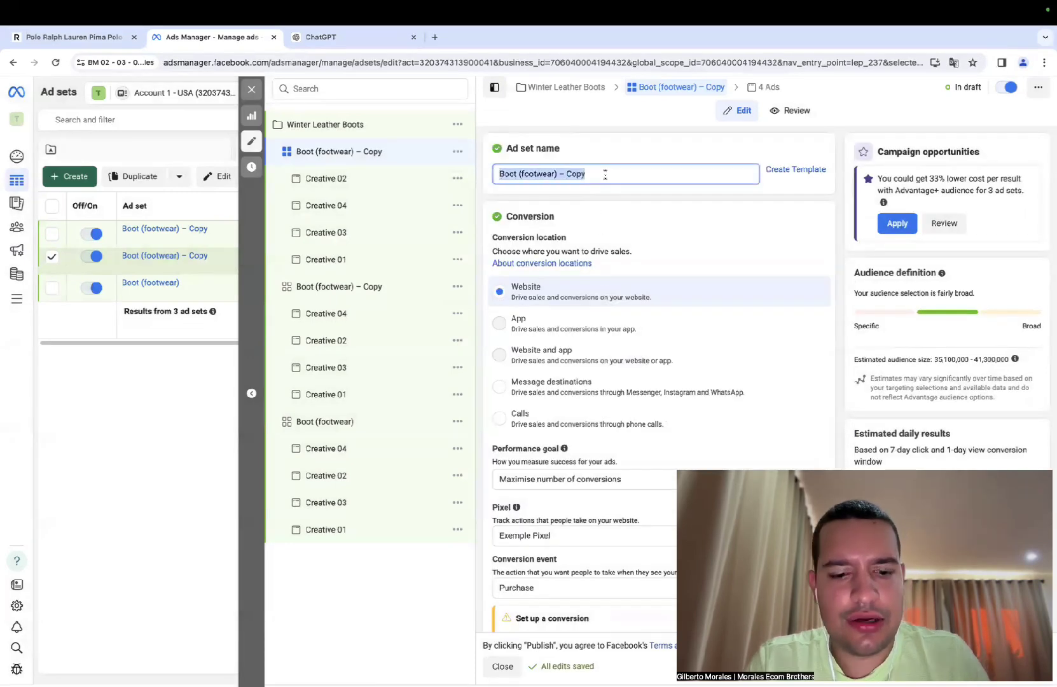
pyautogui.hotkey('ctrl', 'v')
pyautogui.click(588, 137)
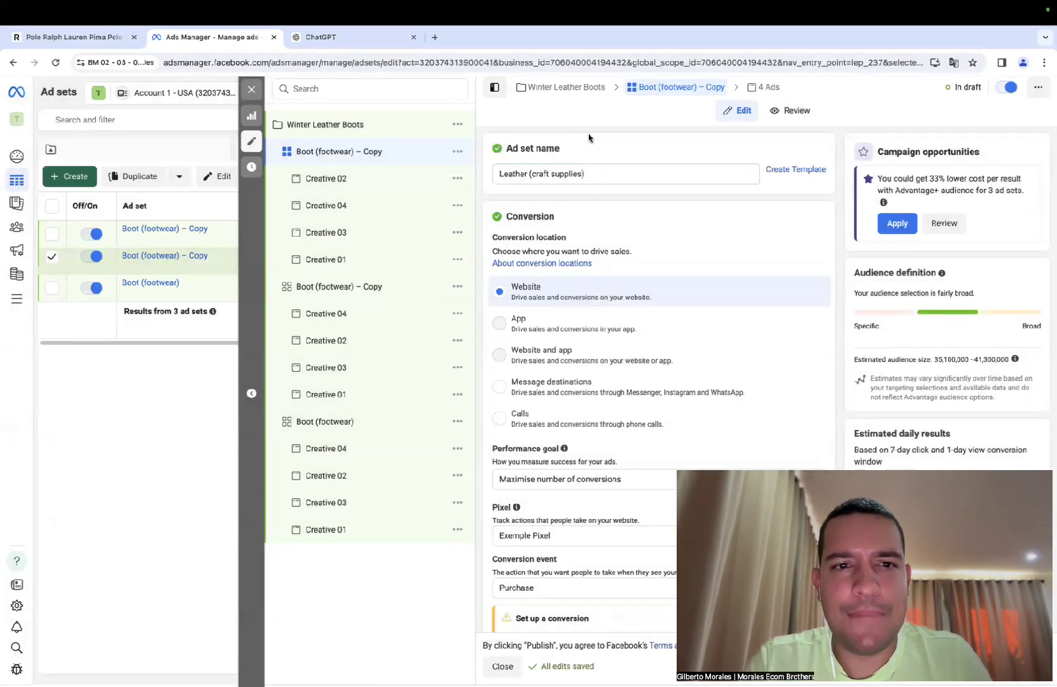
pyautogui.click(503, 666)
pyautogui.press('Escape')
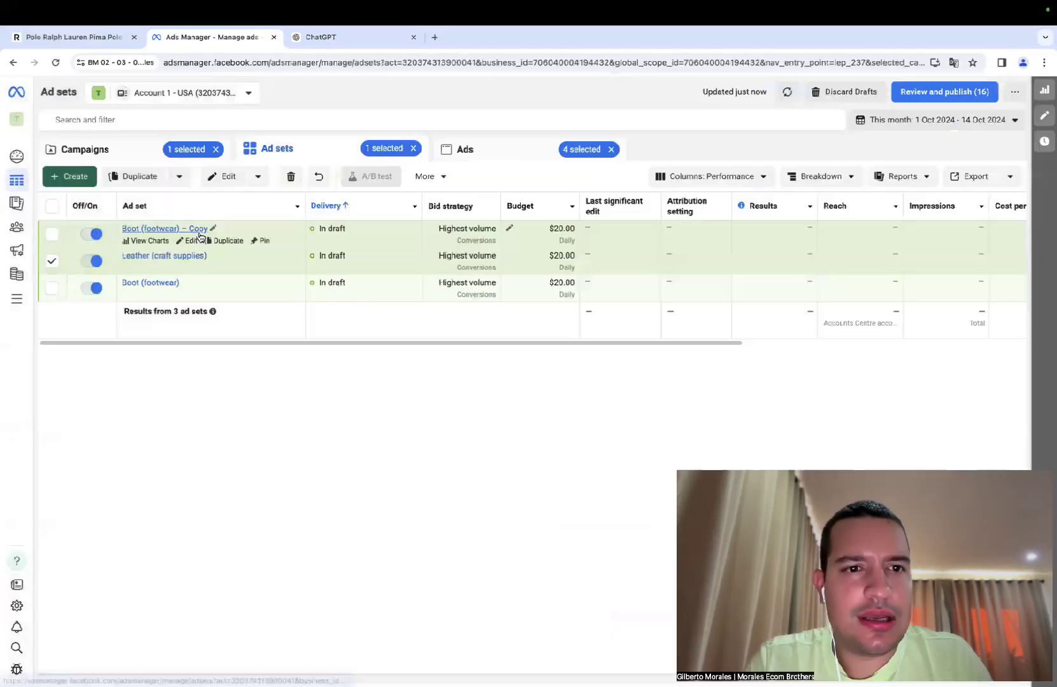
# Step: In the remaining Boot (footwear) copy, replace the Boot (footwear) interest with Ralph Lauren (fashion designer) after checking the product page
pyautogui.click(54, 265)
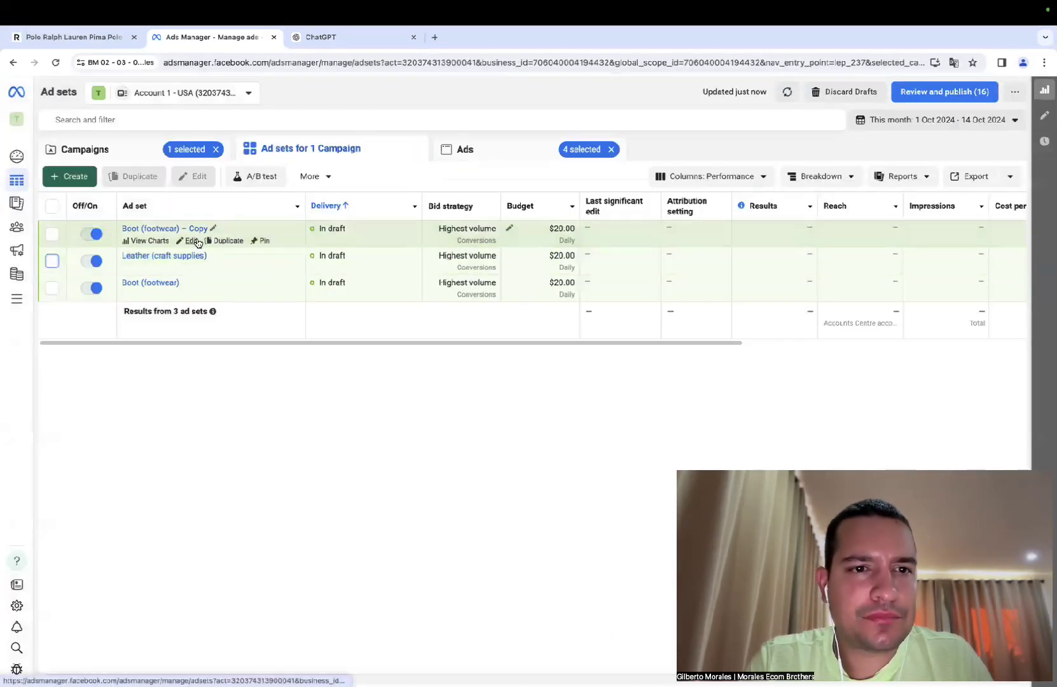
pyautogui.click(189, 241)
pyautogui.scroll(-15, 631, 302)
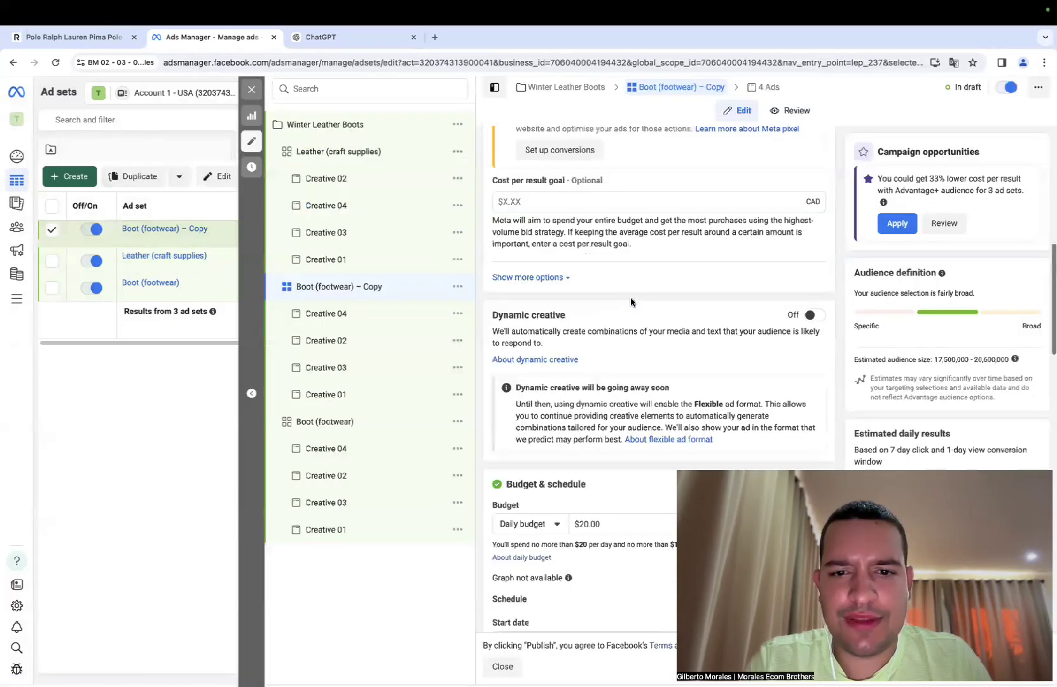
pyautogui.scroll(-4, 632, 301)
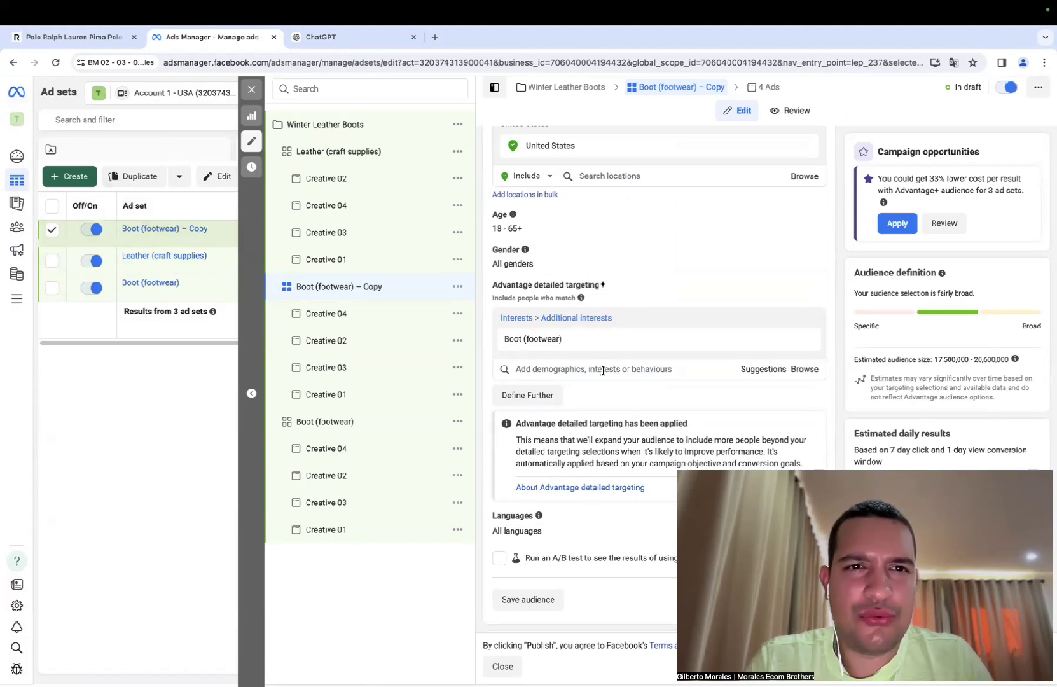
pyautogui.click(76, 39)
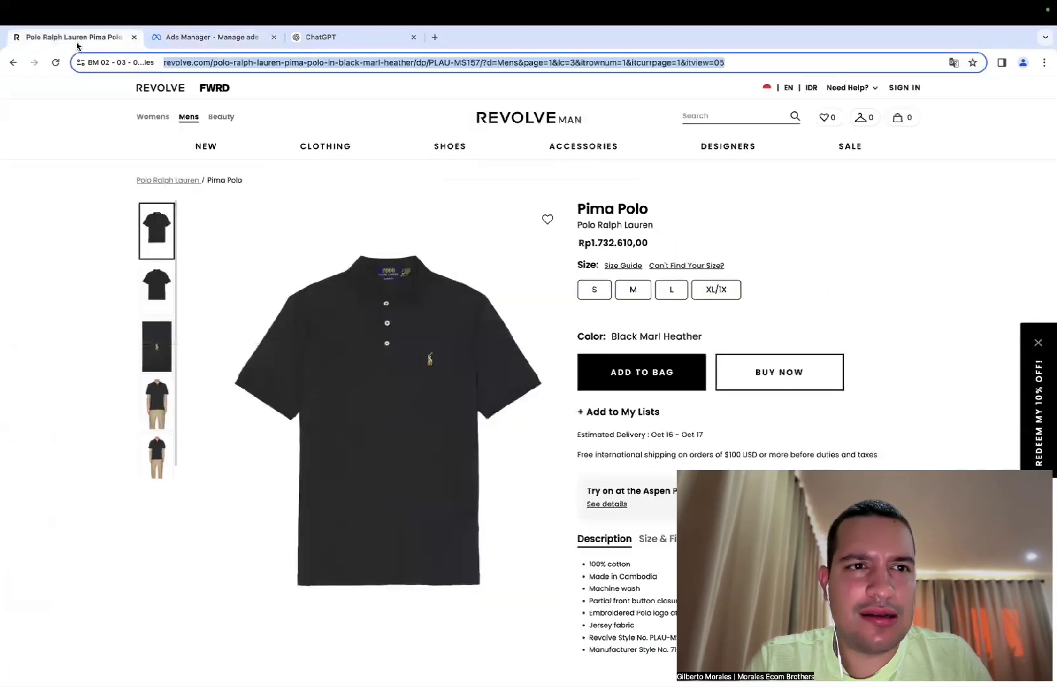
pyautogui.click(193, 41)
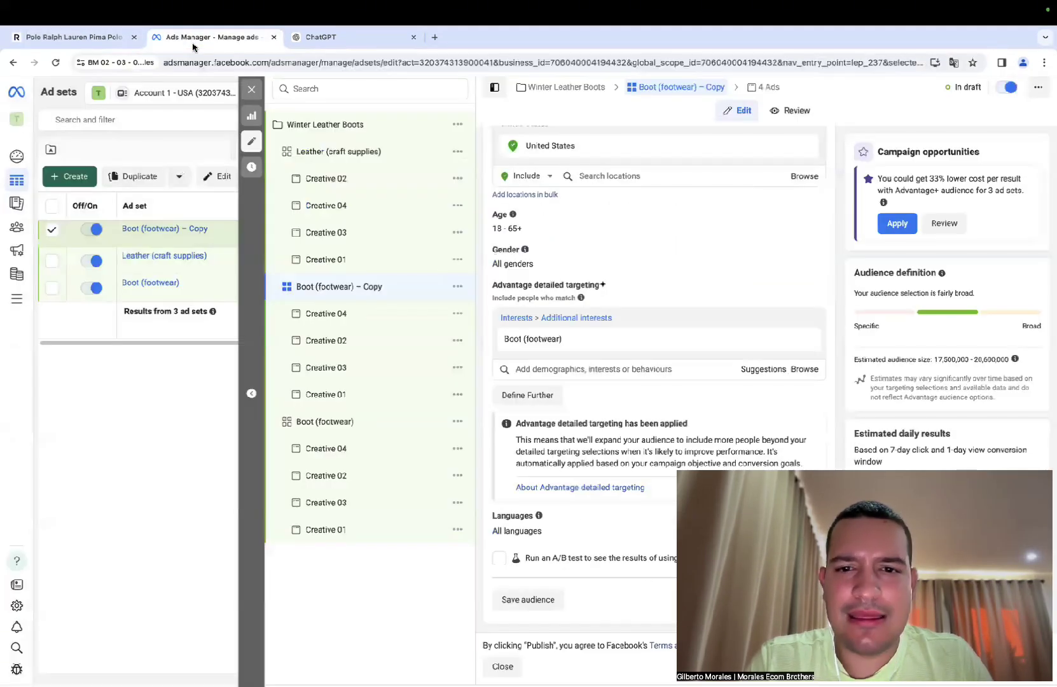
pyautogui.click(580, 369)
pyautogui.write('ralph')
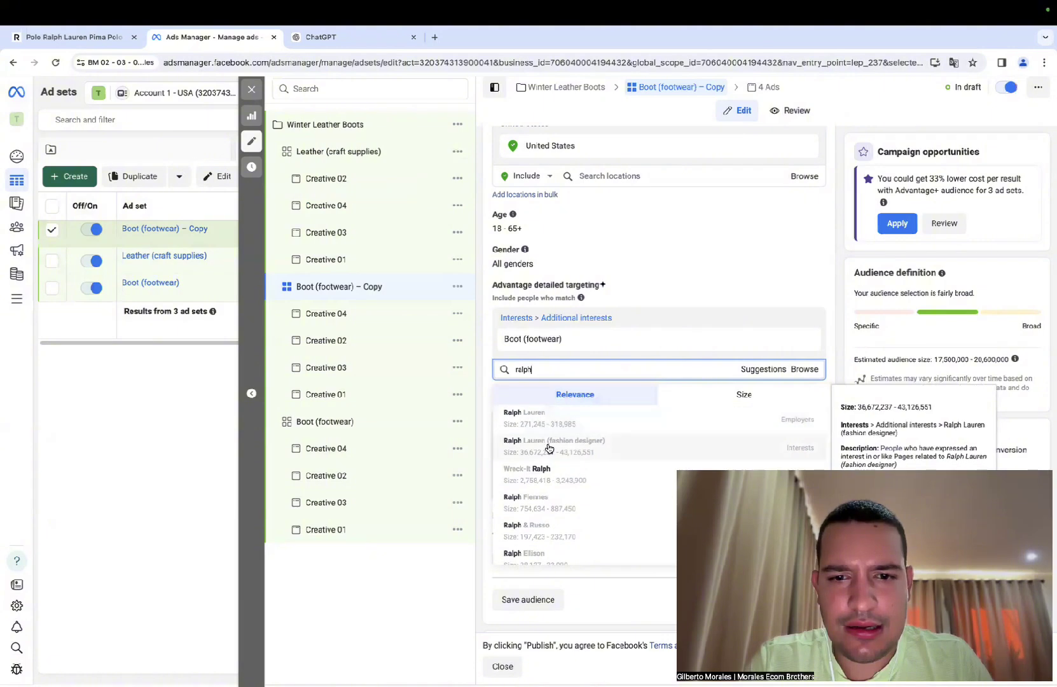
pyautogui.click(549, 449)
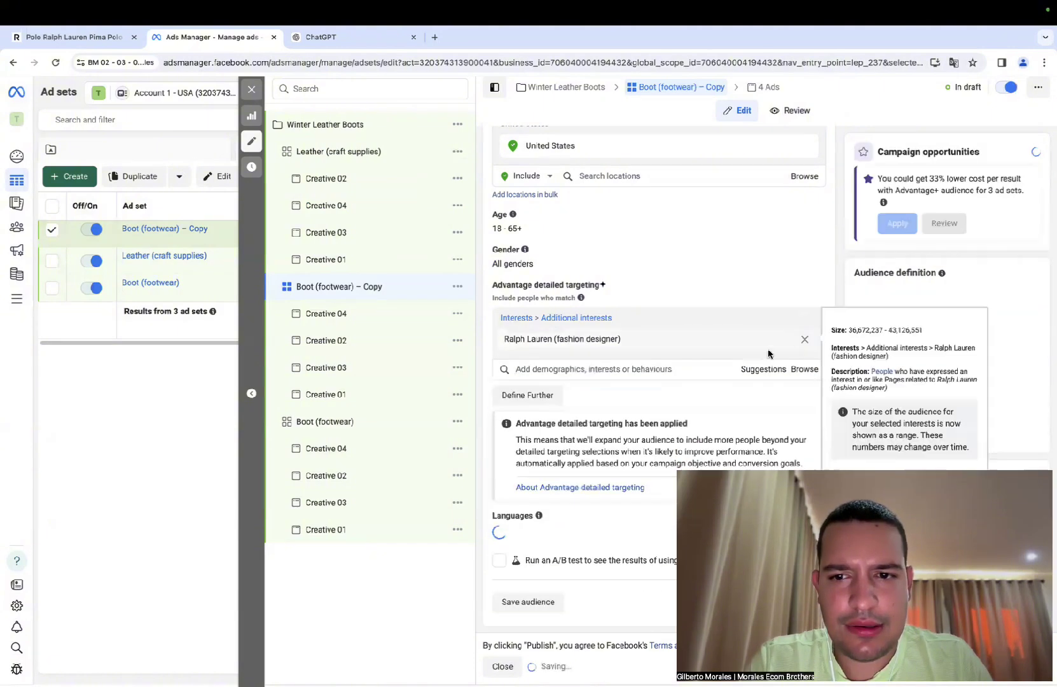
# Step: Review the suggested interests related to Ralph Lauren and use Calvin Klein (fashion brand) in its place
pyautogui.click(760, 368)
pyautogui.scroll(-1, 720, 323)
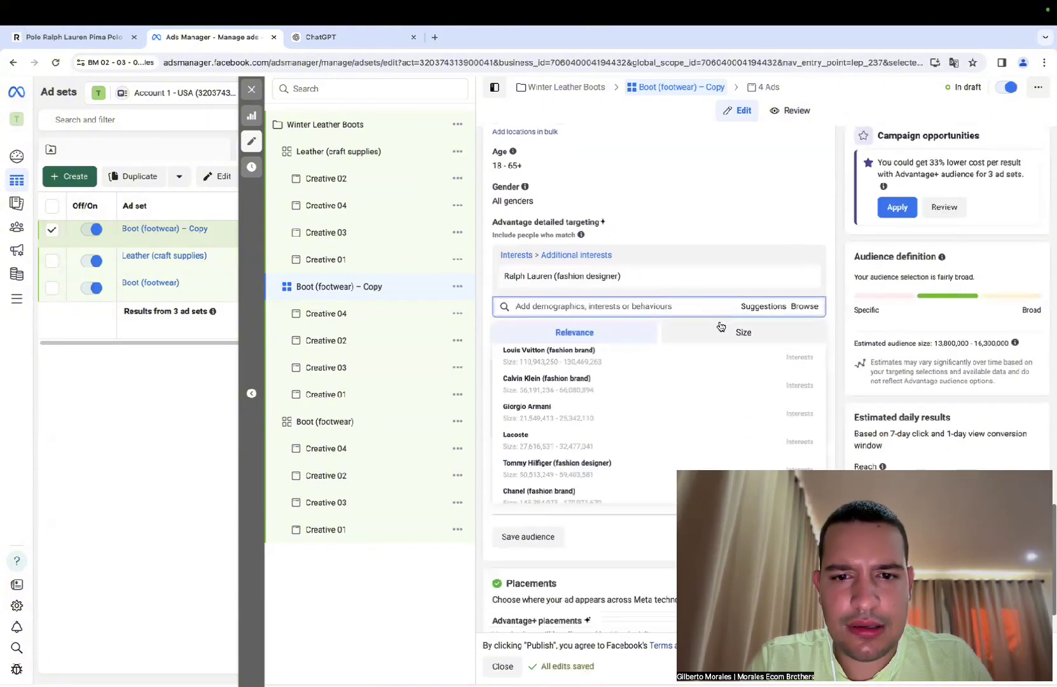
pyautogui.moveTo(623, 281)
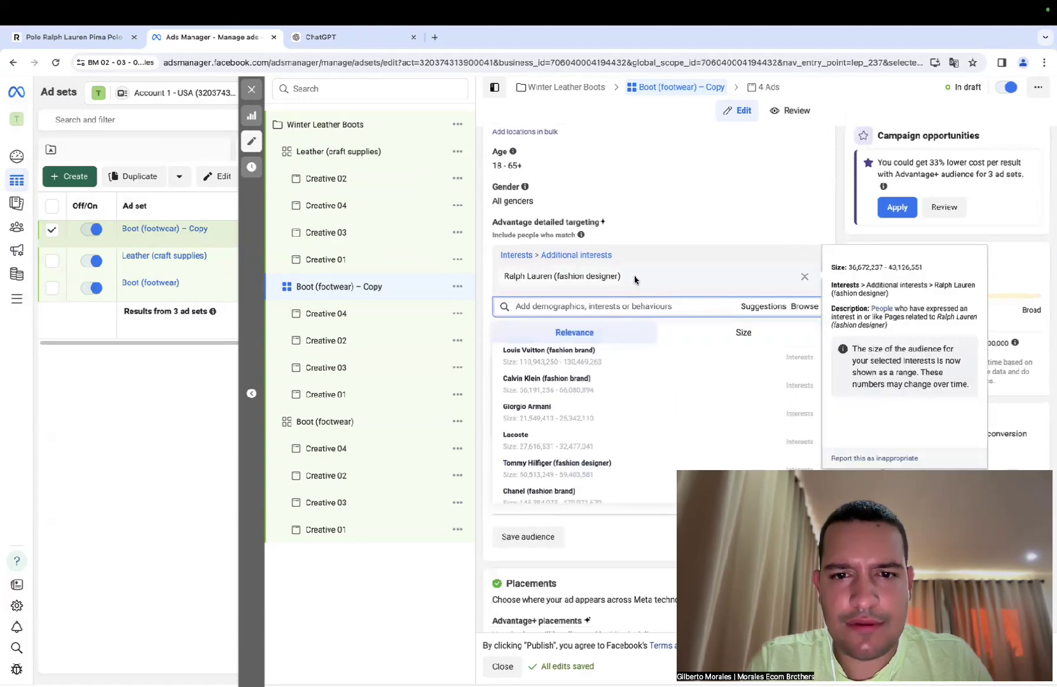
pyautogui.moveTo(623, 379)
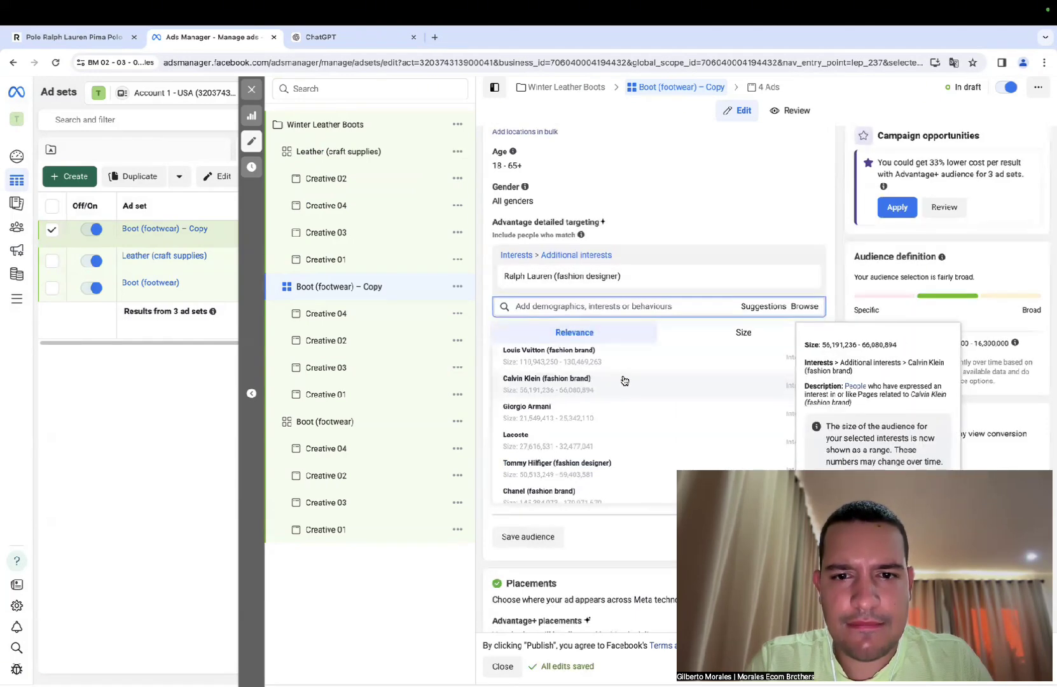
pyautogui.scroll(-2, 625, 430)
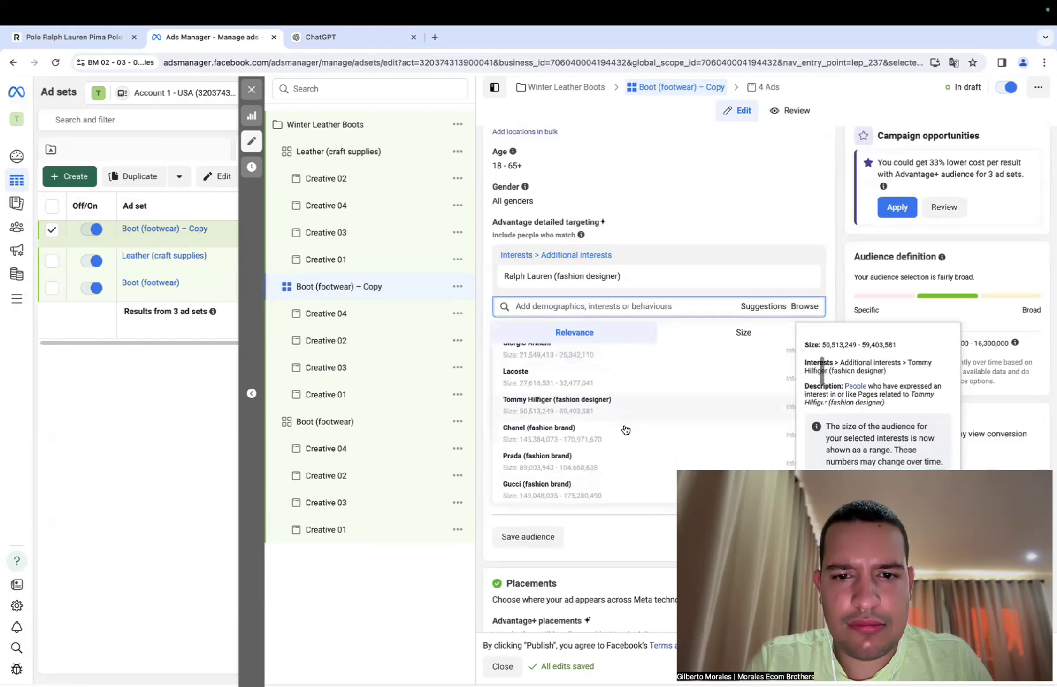
pyautogui.scroll(2, 624, 427)
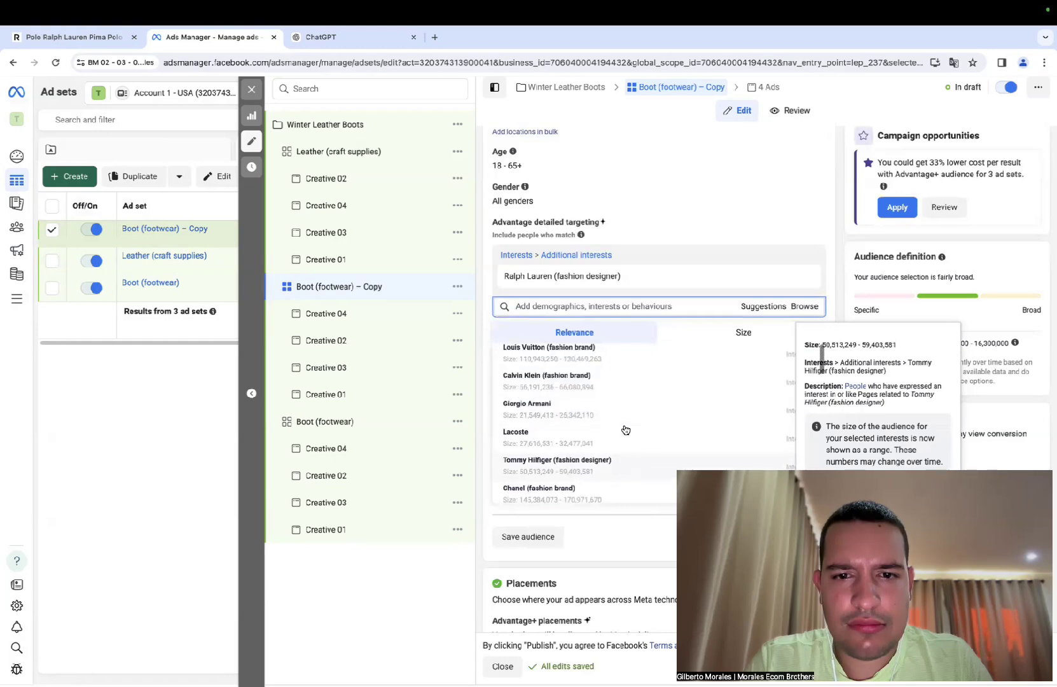
pyautogui.click(614, 385)
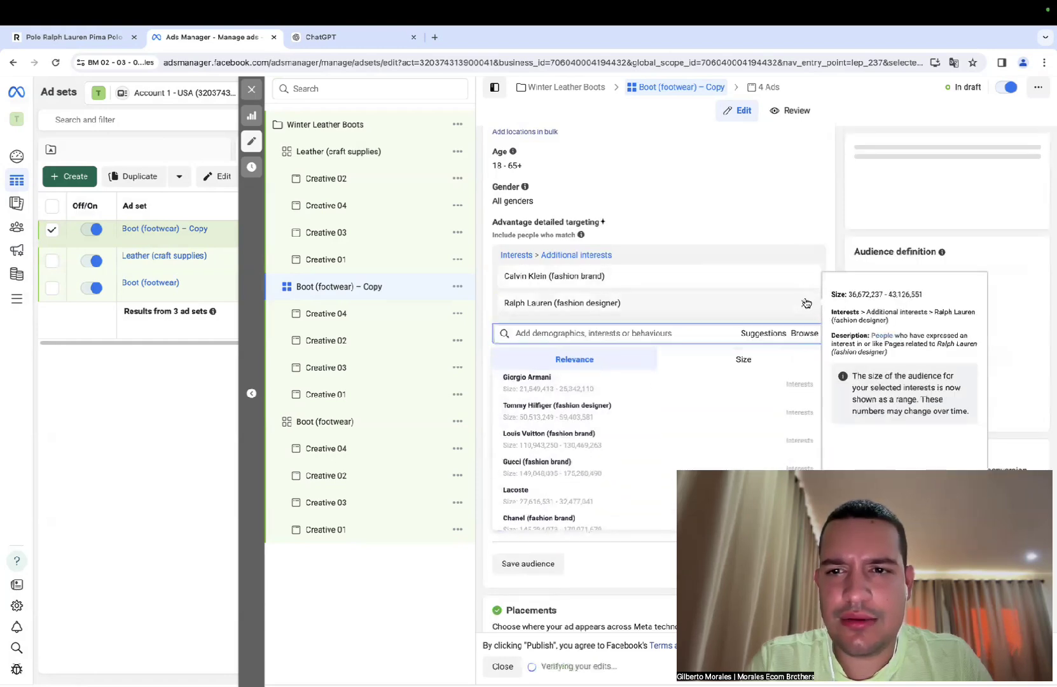
# Step: Copy the interest name Calvin Klein (fashion brand), rename this ad set with it, and close the editor without publishing
pyautogui.tripleClick(755, 280)
pyautogui.rightClick(714, 278)
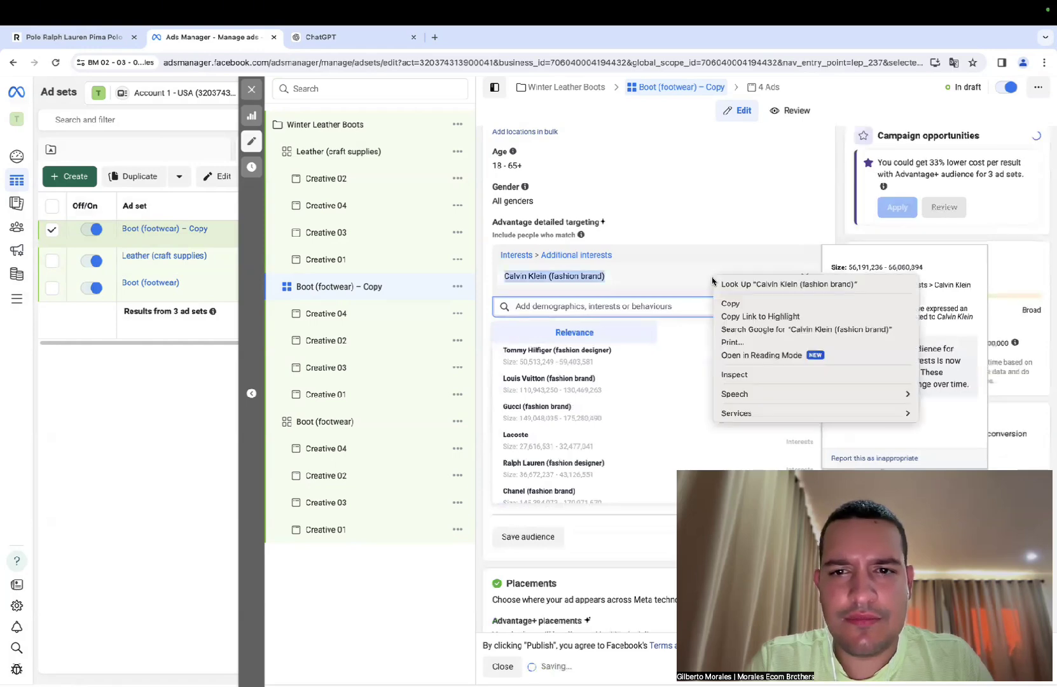
pyautogui.click(729, 303)
pyautogui.click(824, 247)
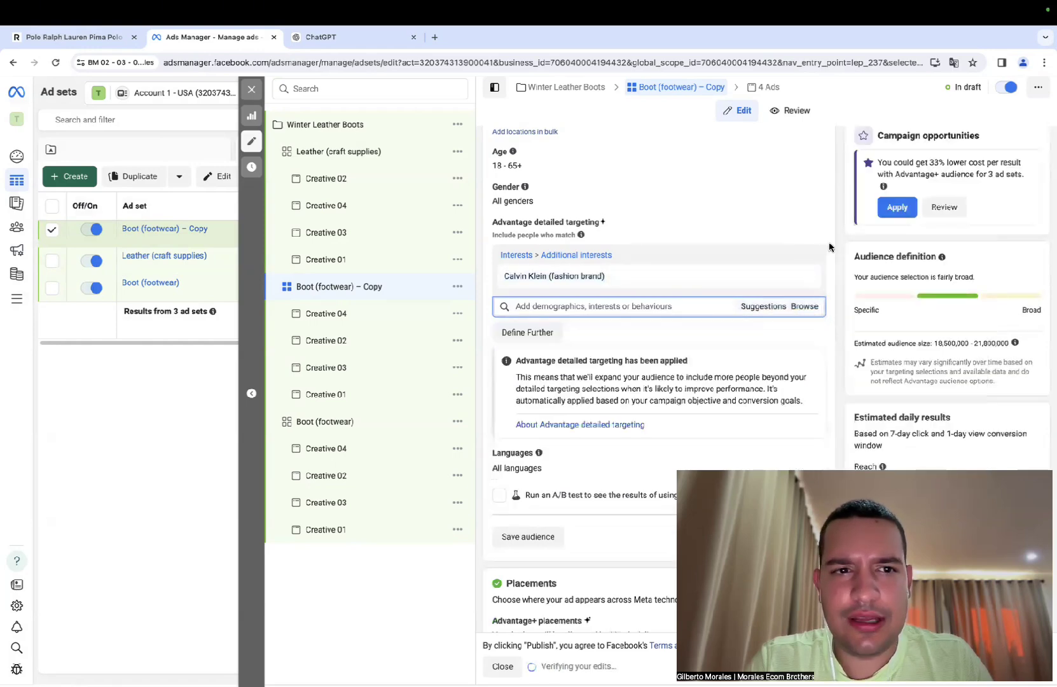
pyautogui.click(622, 174)
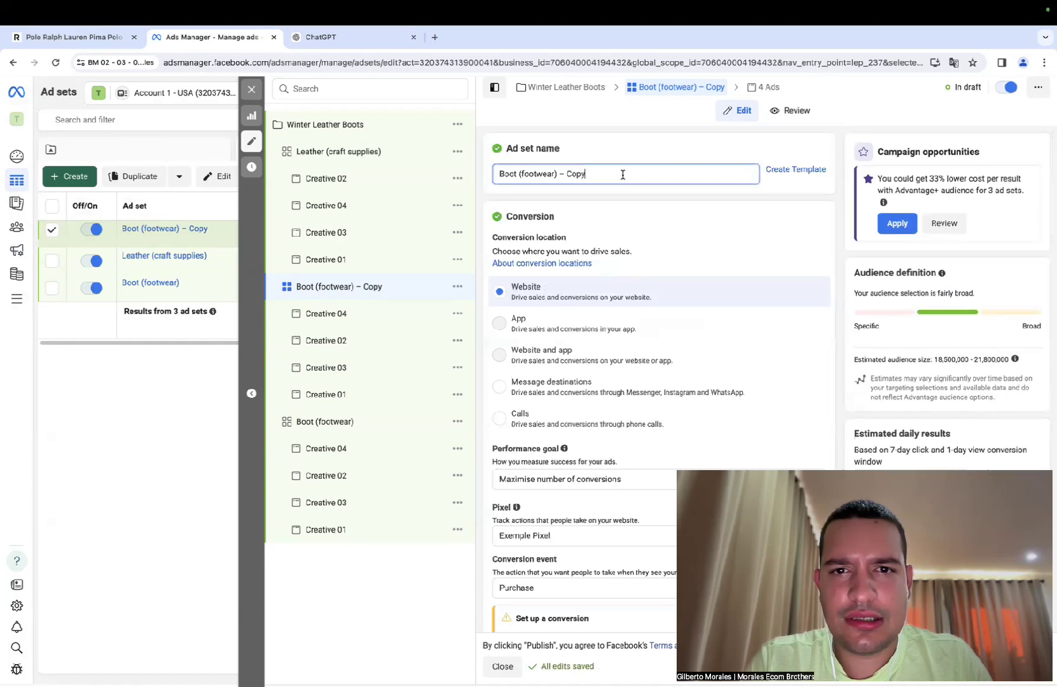
pyautogui.tripleClick(622, 174)
pyautogui.hotkey('ctrl', 'v')
pyautogui.click(618, 160)
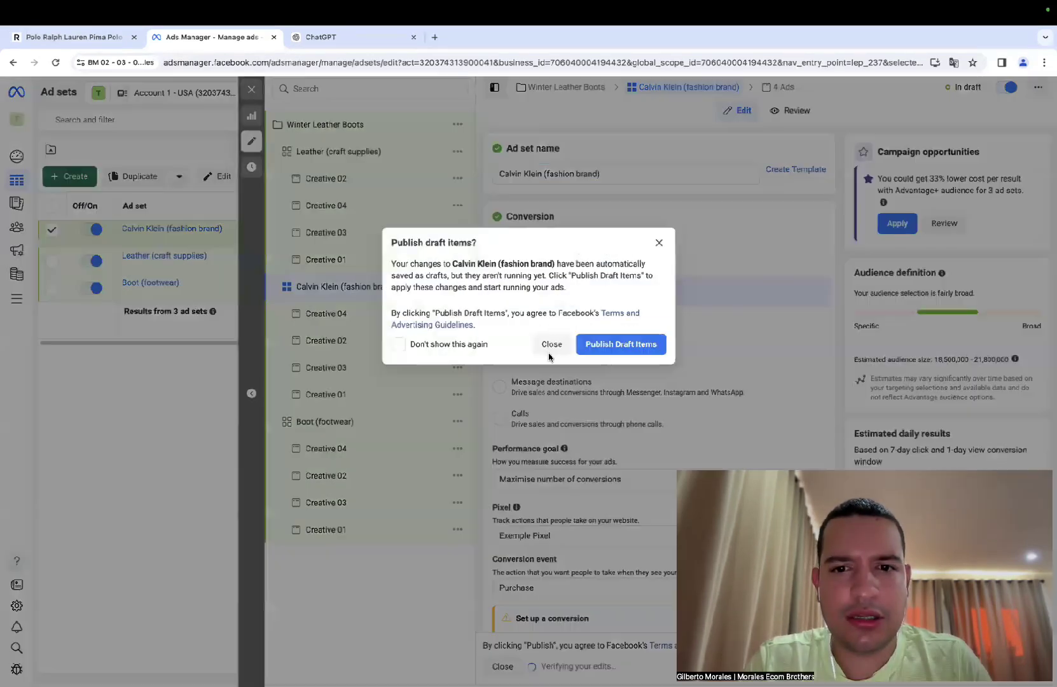
pyautogui.press('Escape')
pyautogui.click(51, 234)
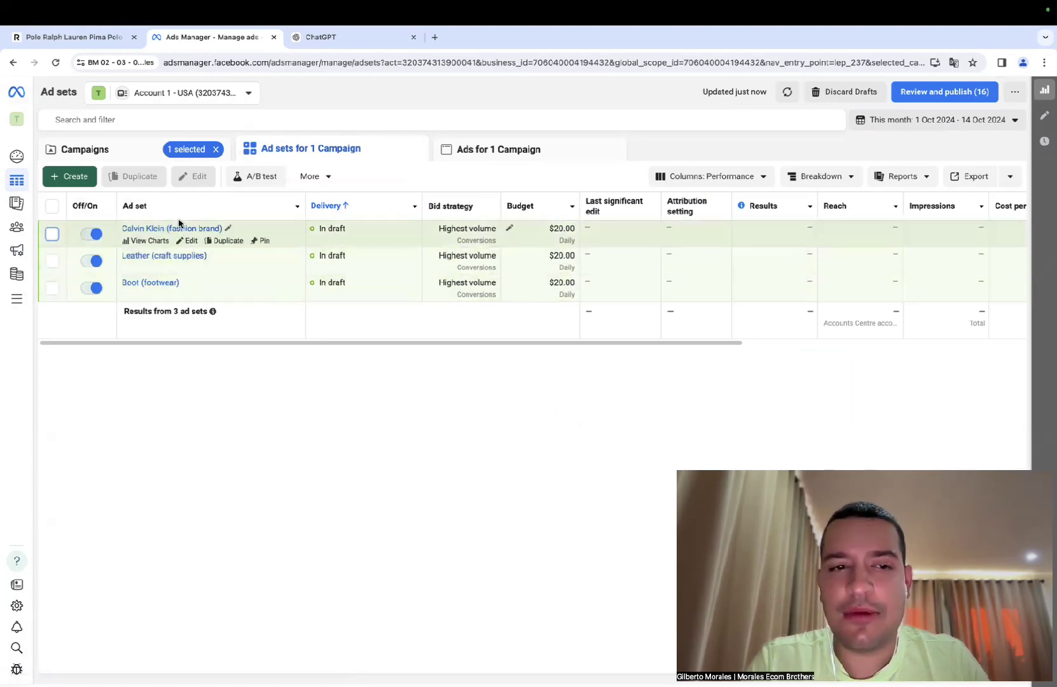
# Step: Review the location and interest targeting of the Calvin Klein, Leather and Boot ad sets, closing the editor without publishing
pyautogui.click(188, 240)
pyautogui.scroll(-15, 604, 292)
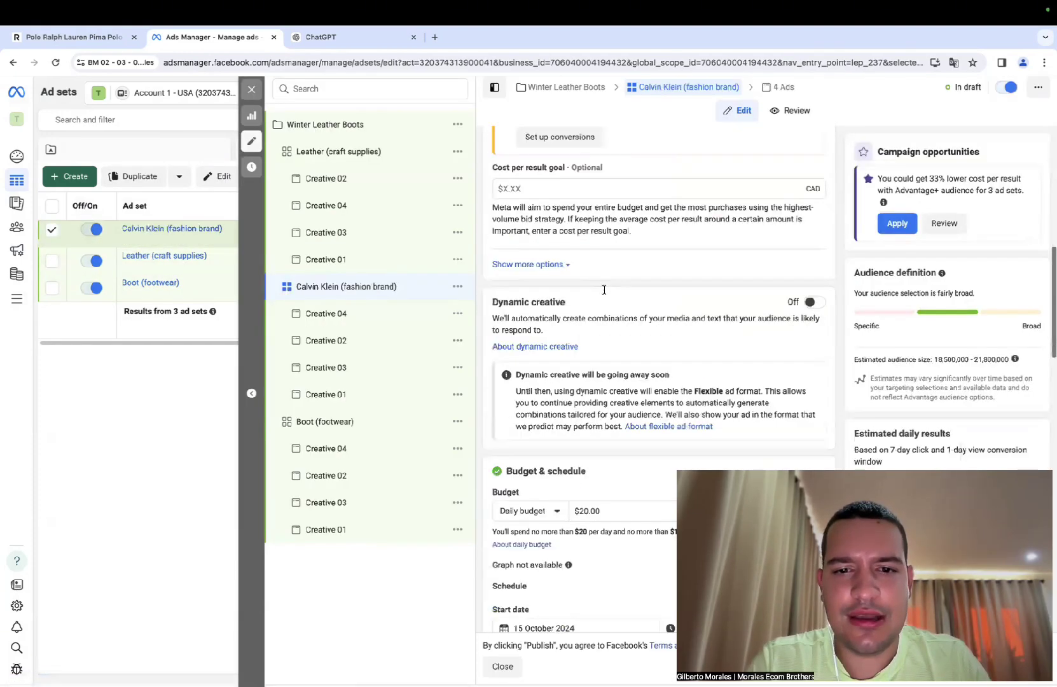
pyautogui.scroll(-8, 605, 292)
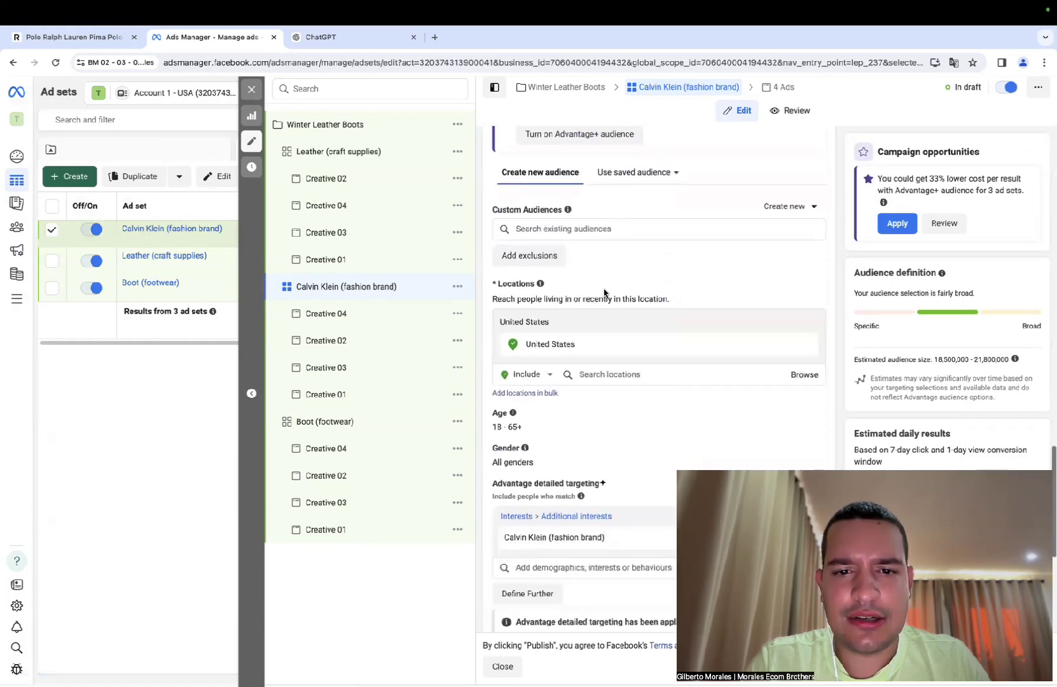
pyautogui.click(191, 267)
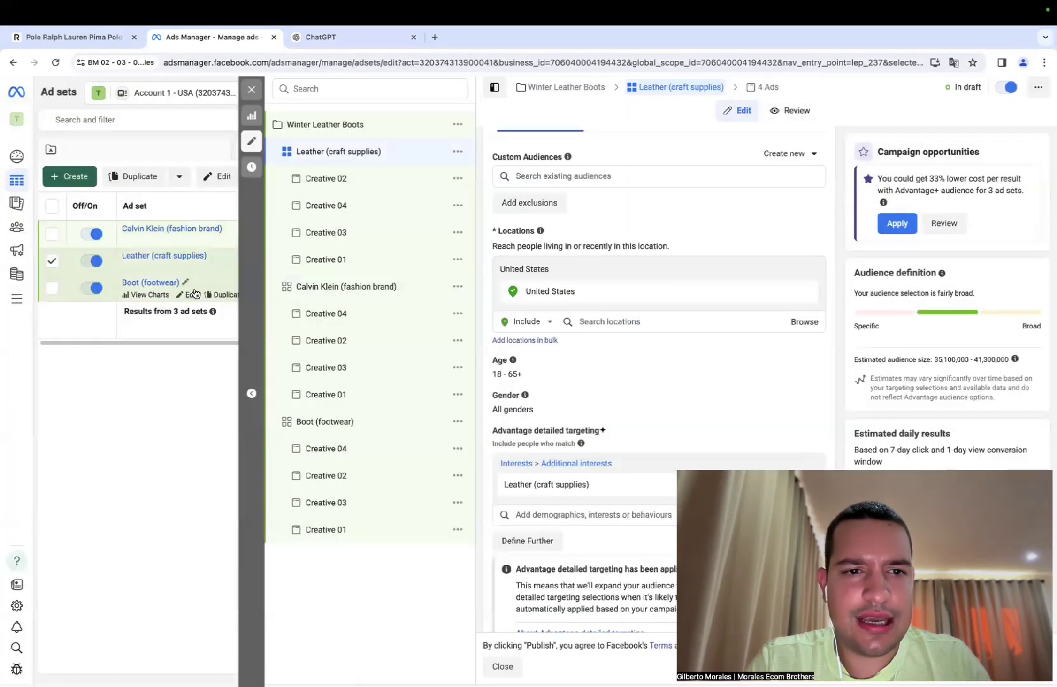
pyautogui.click(192, 294)
pyautogui.click(560, 342)
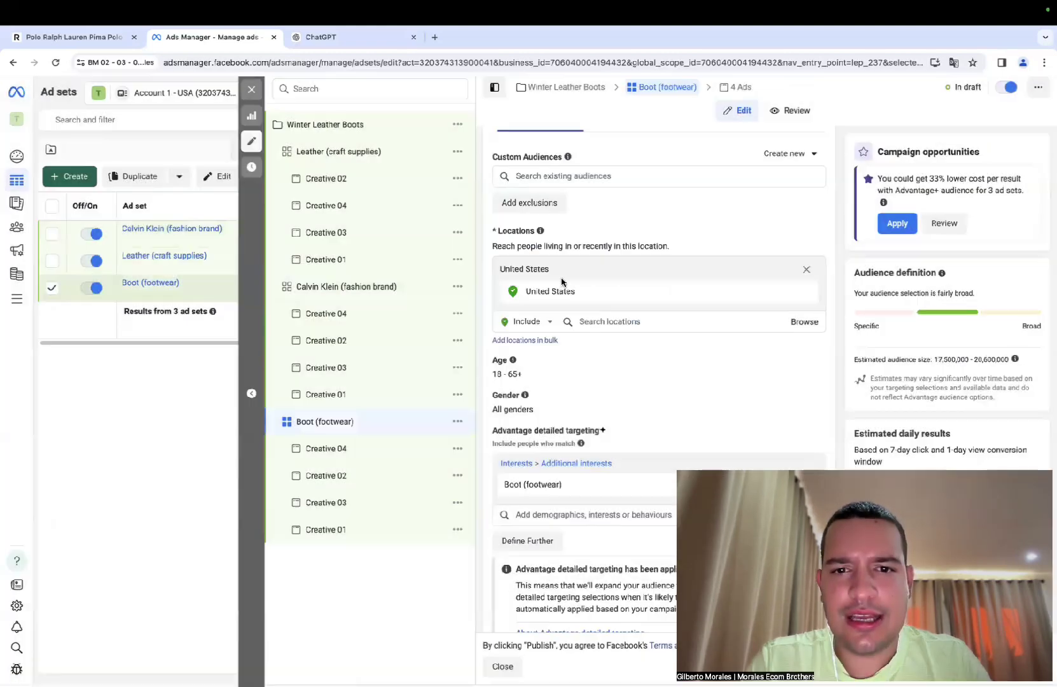
pyautogui.click(502, 666)
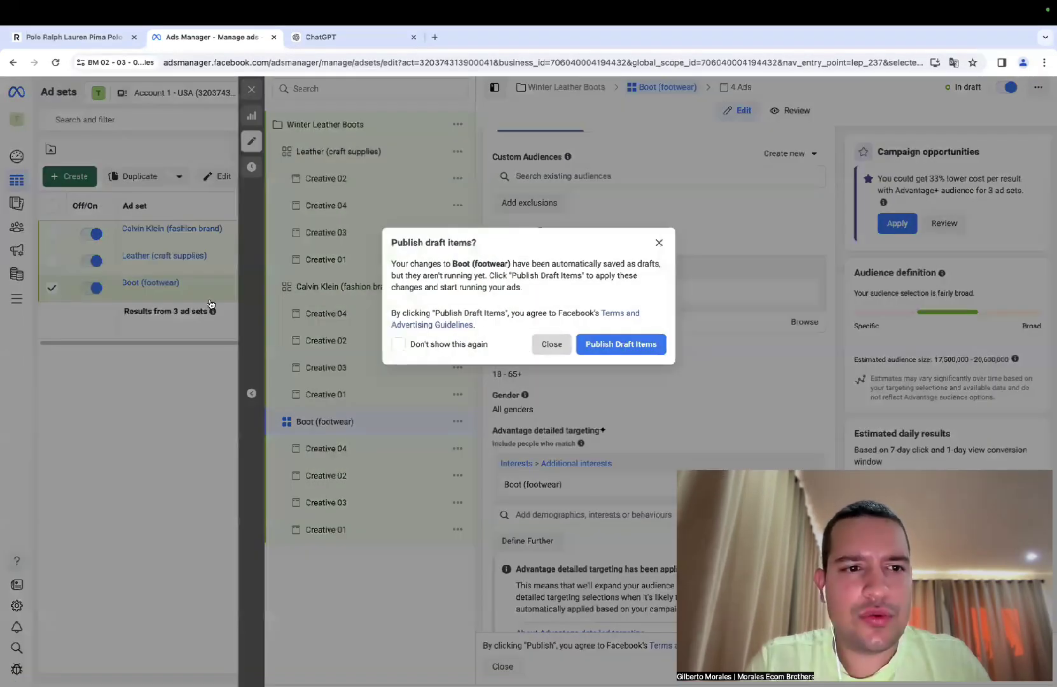
pyautogui.click(551, 344)
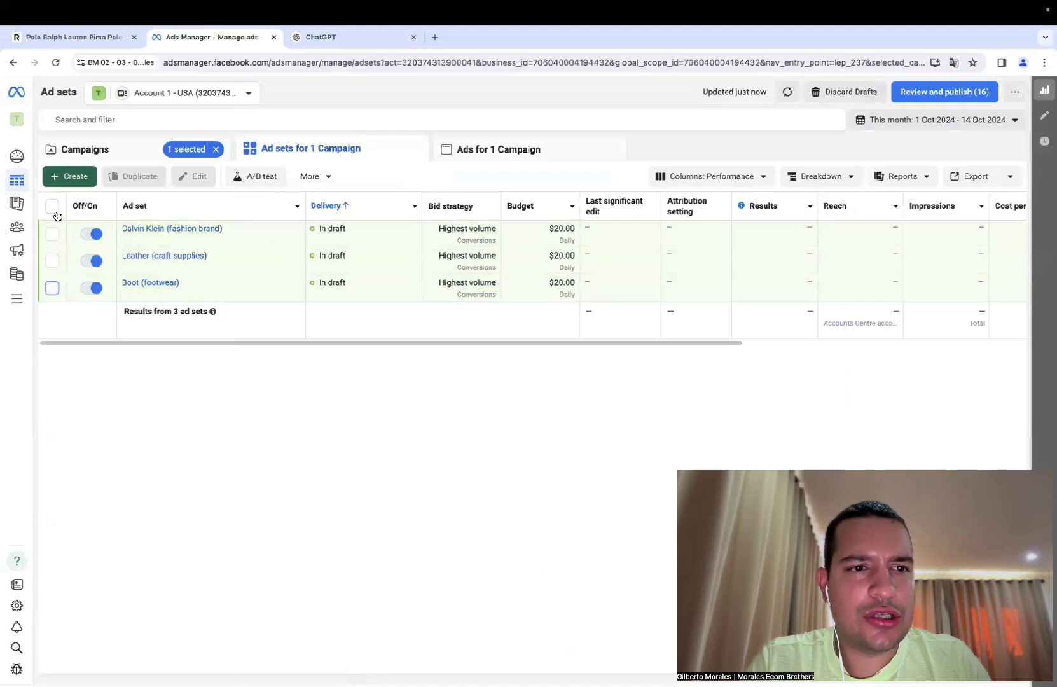
# Step: Duplicate all three ad sets once within the original campaign and close the editor without publishing
pyautogui.click(52, 205)
pyautogui.click(134, 176)
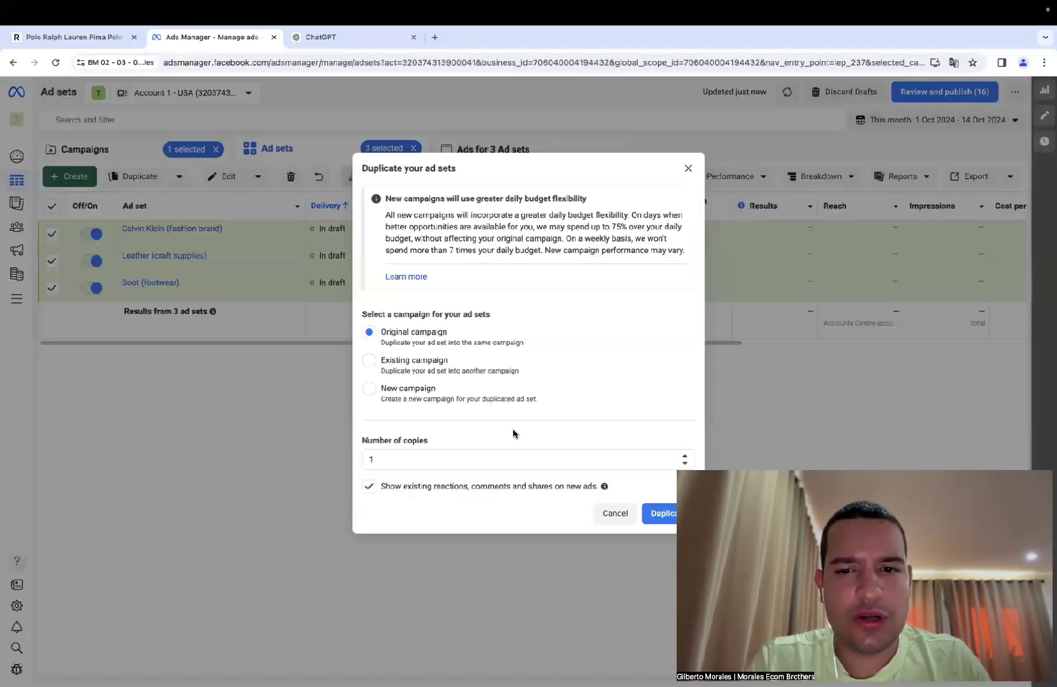
pyautogui.click(648, 506)
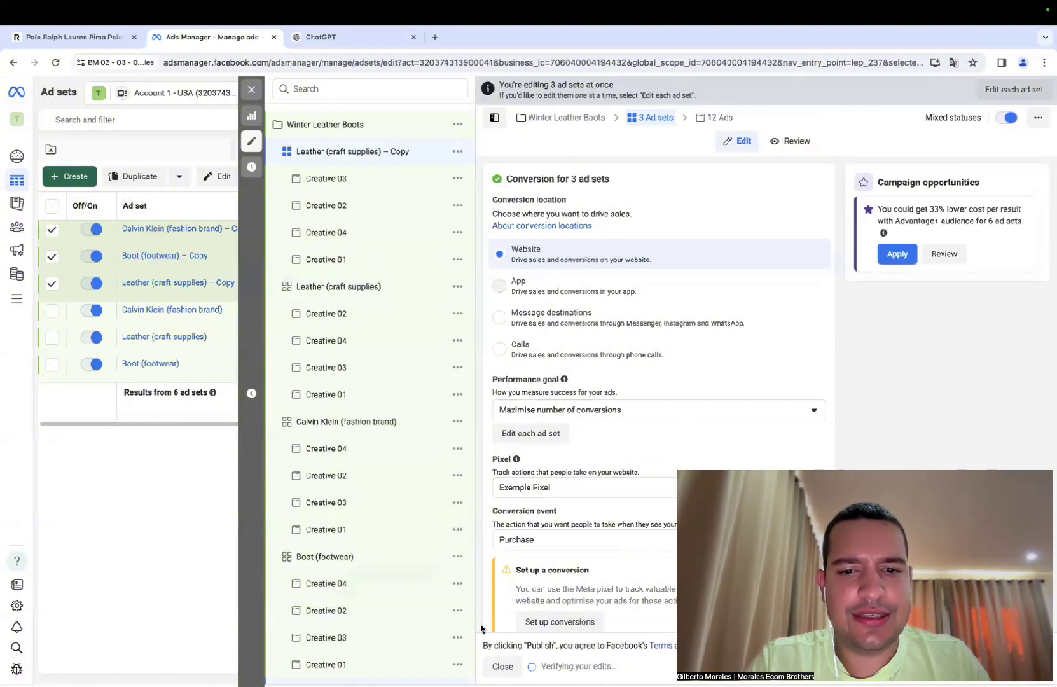
pyautogui.click(503, 666)
pyautogui.click(547, 346)
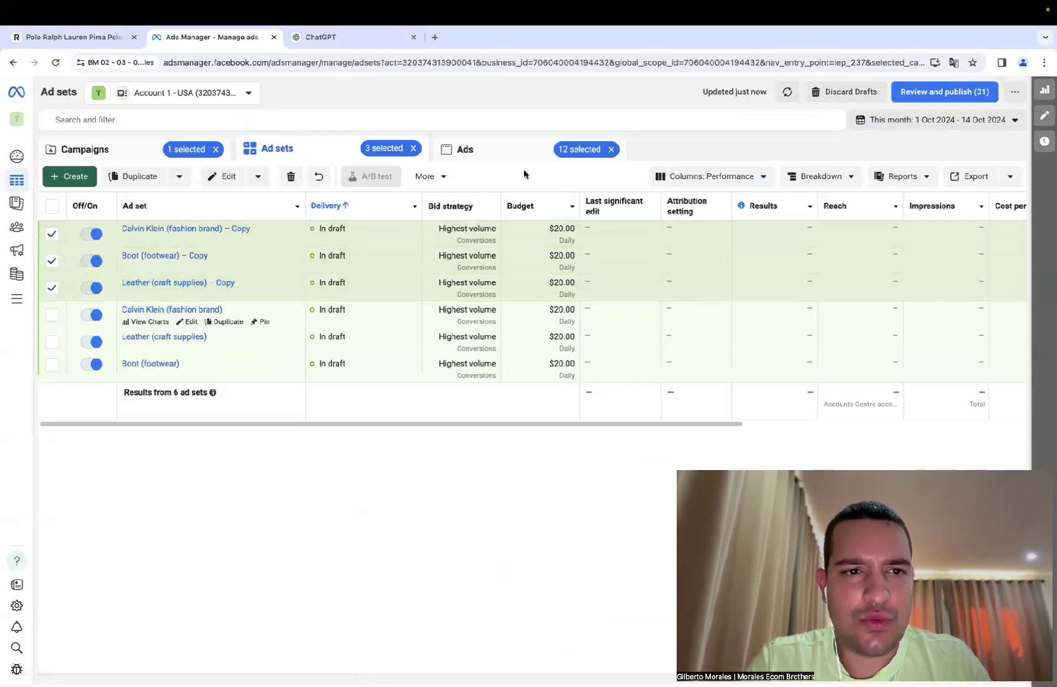
# Step: In the Leather (craft supplies) – Copy ad set, add Canada and Australia to the targeted locations
pyautogui.click(190, 295)
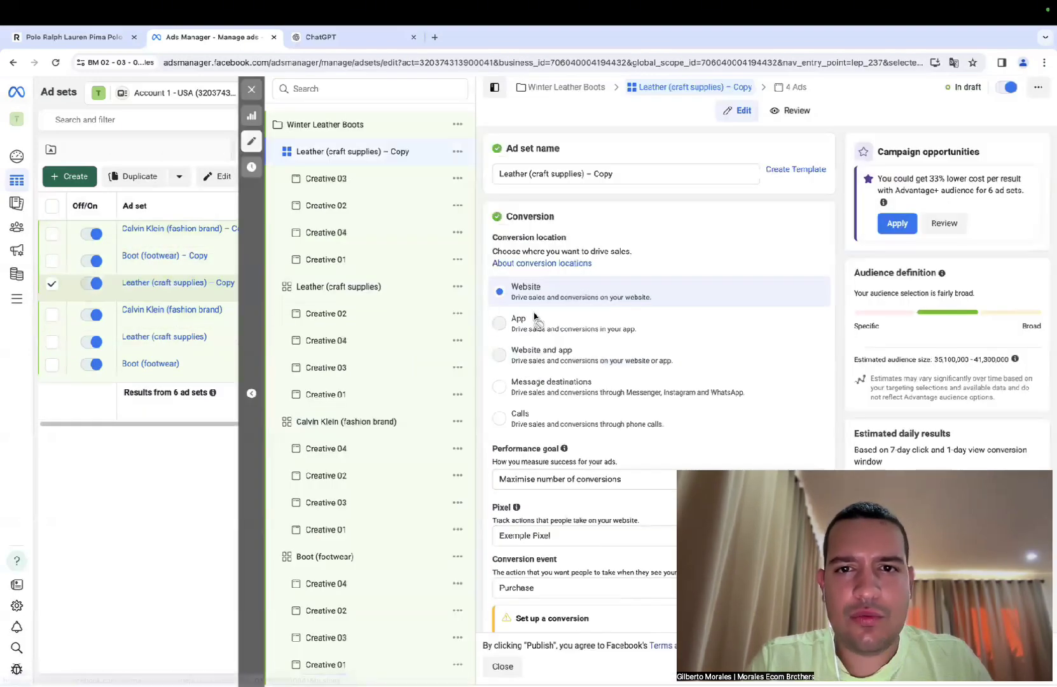
pyautogui.scroll(-20, 534, 316)
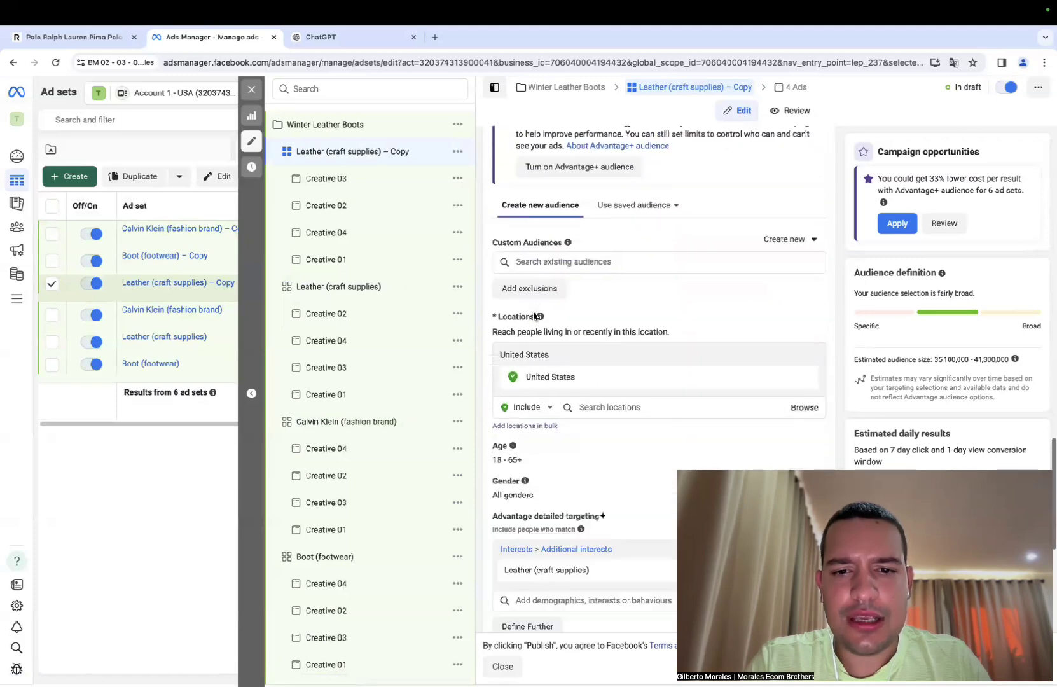
pyautogui.scroll(-2, 534, 316)
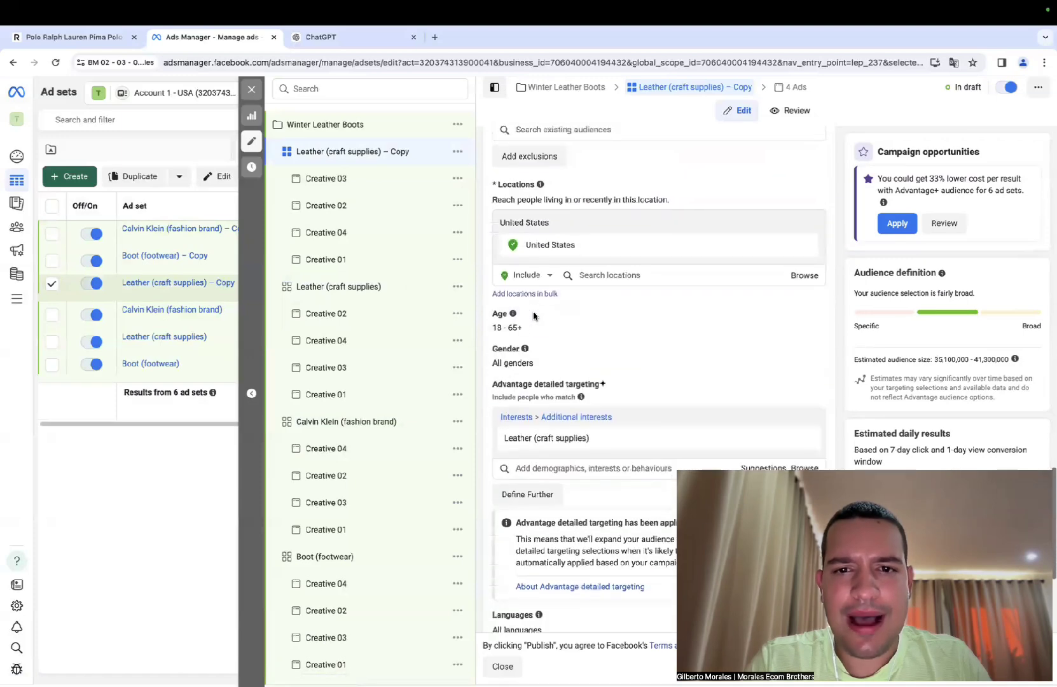
pyautogui.click(608, 283)
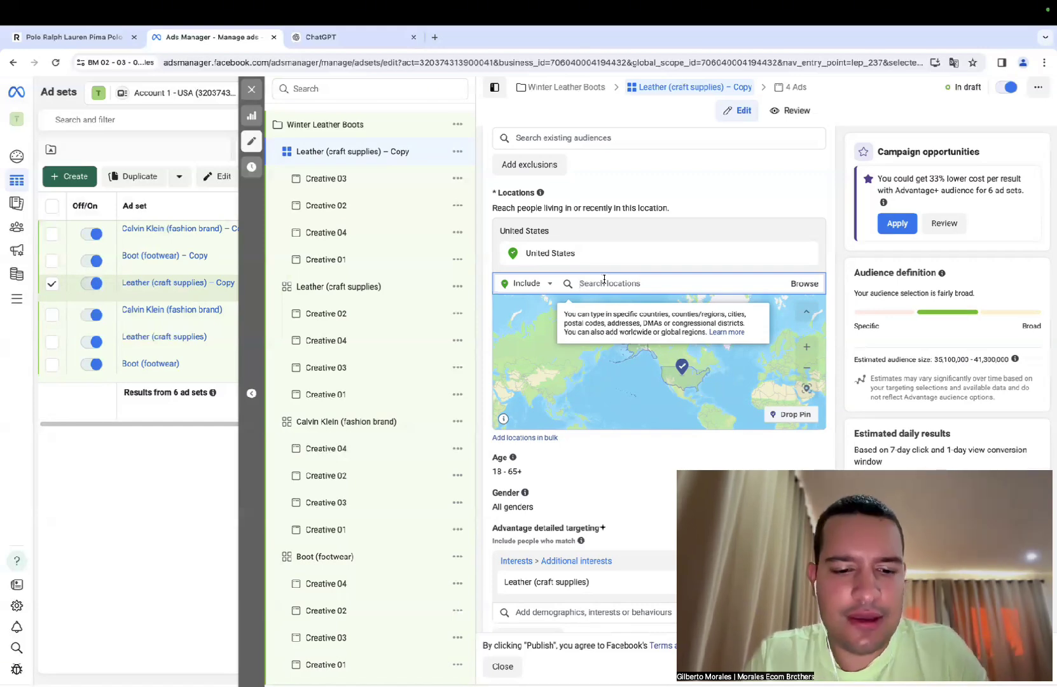
pyautogui.write('canada')
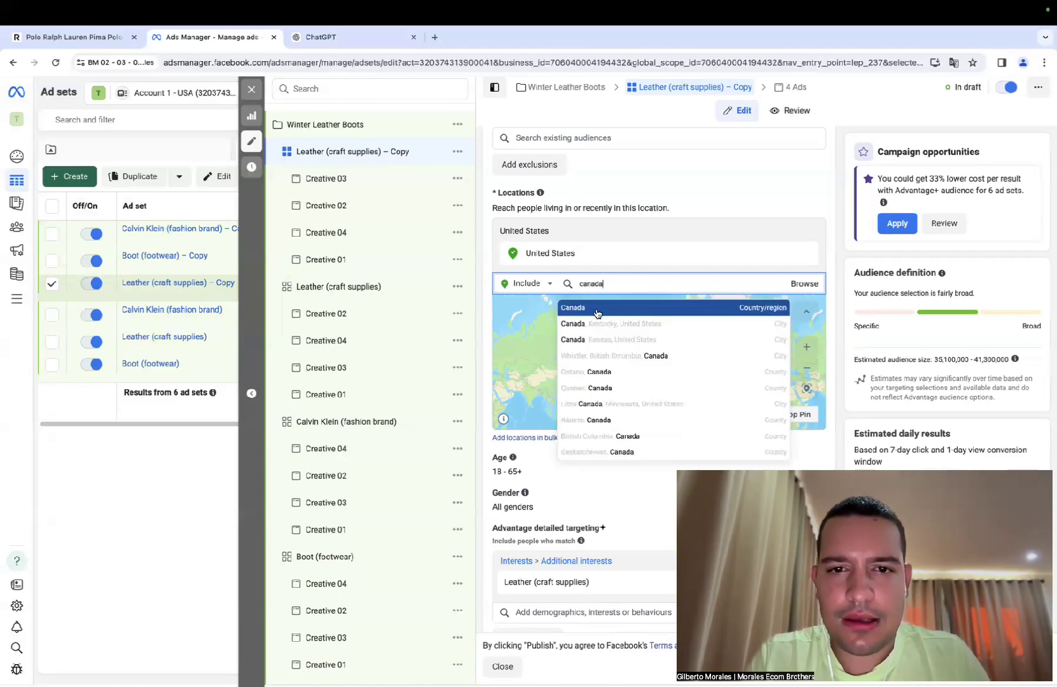
pyautogui.click(597, 309)
pyautogui.write('australi')
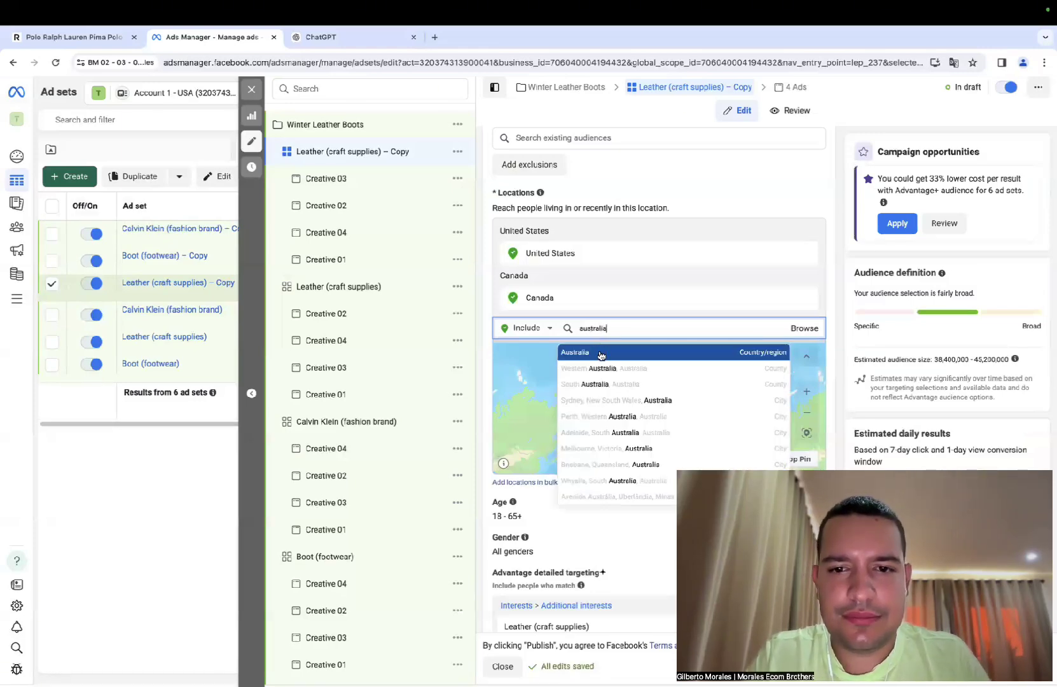
pyautogui.click(601, 353)
# Step: Add the United Kingdom and New Zealand to the ad set's locations and check the country list
pyautogui.write('Uk')
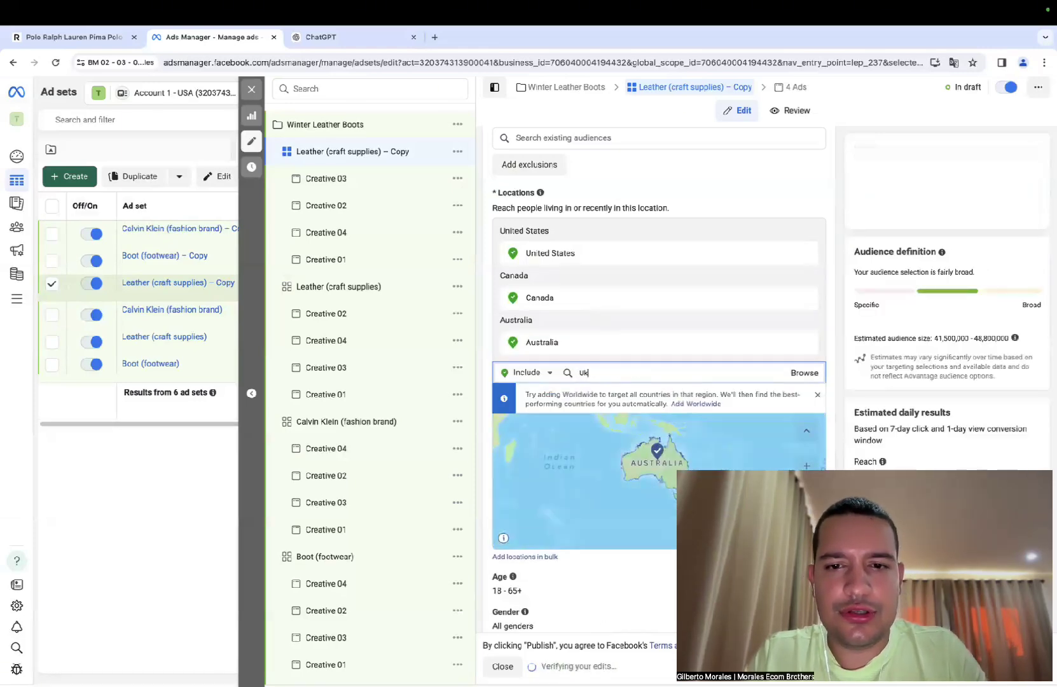
pyautogui.press('BackSpace')
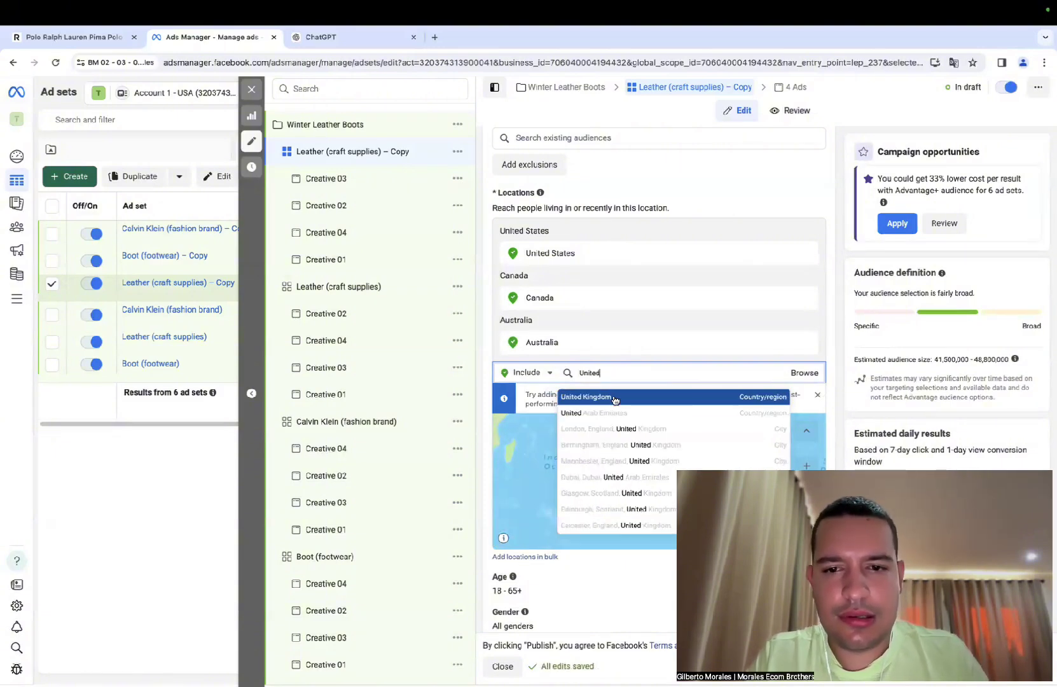
pyautogui.click(612, 403)
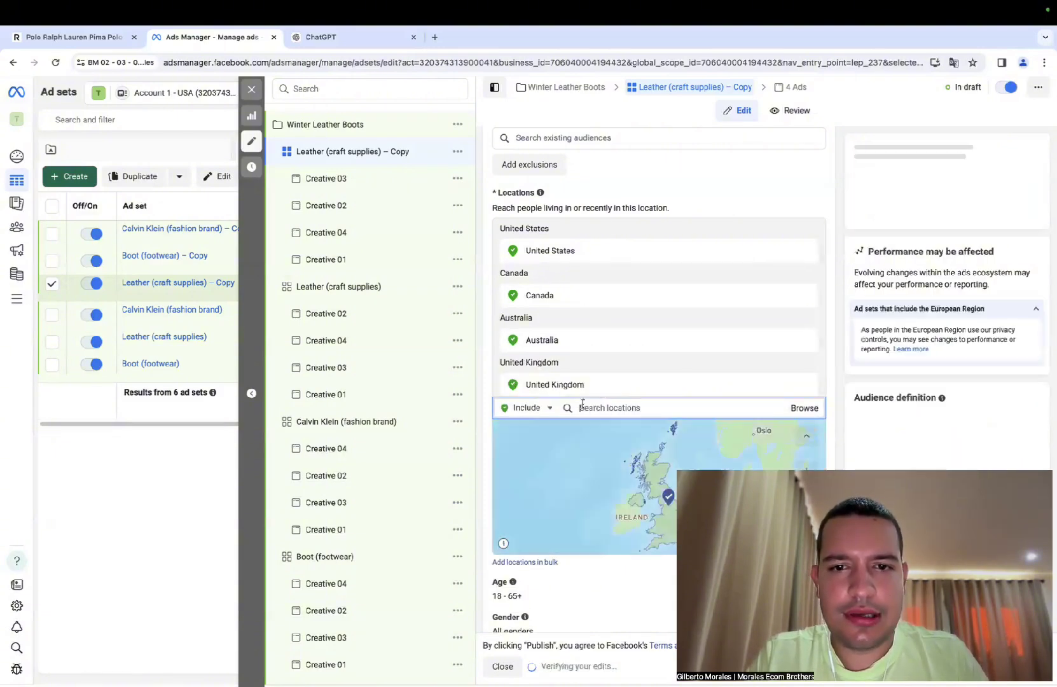
pyautogui.write('new zea')
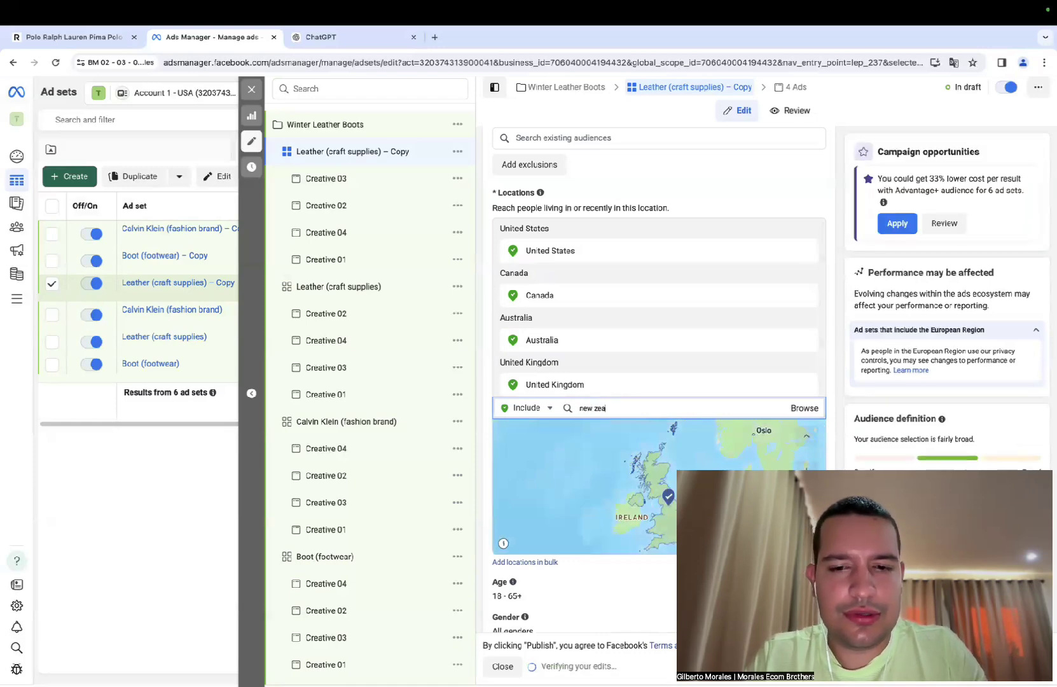
pyautogui.write('land')
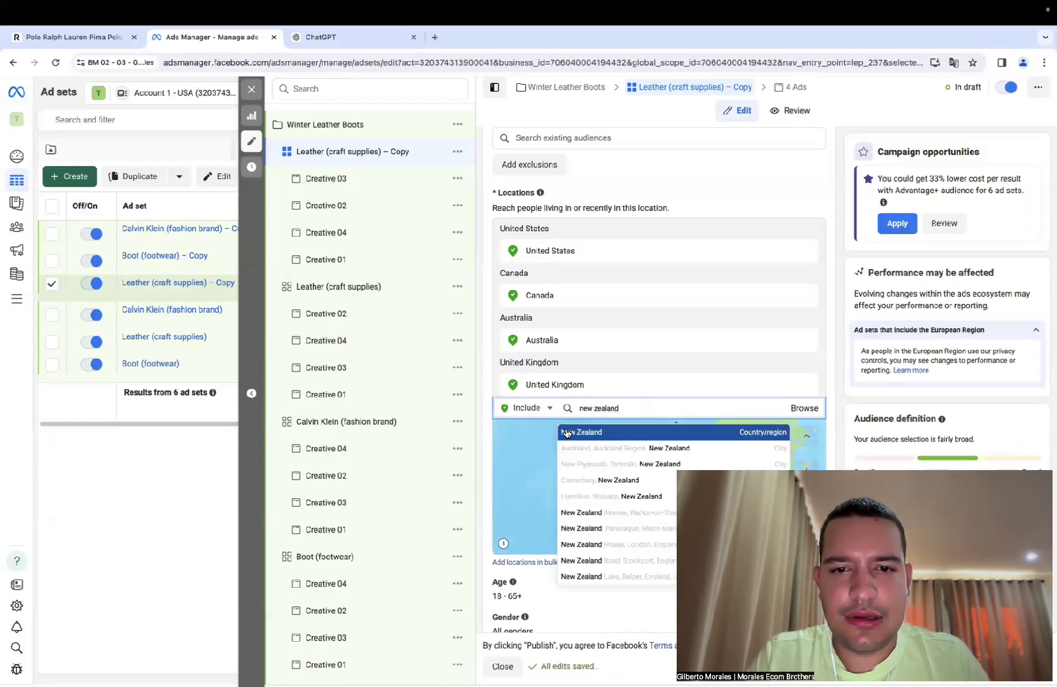
pyautogui.click(566, 433)
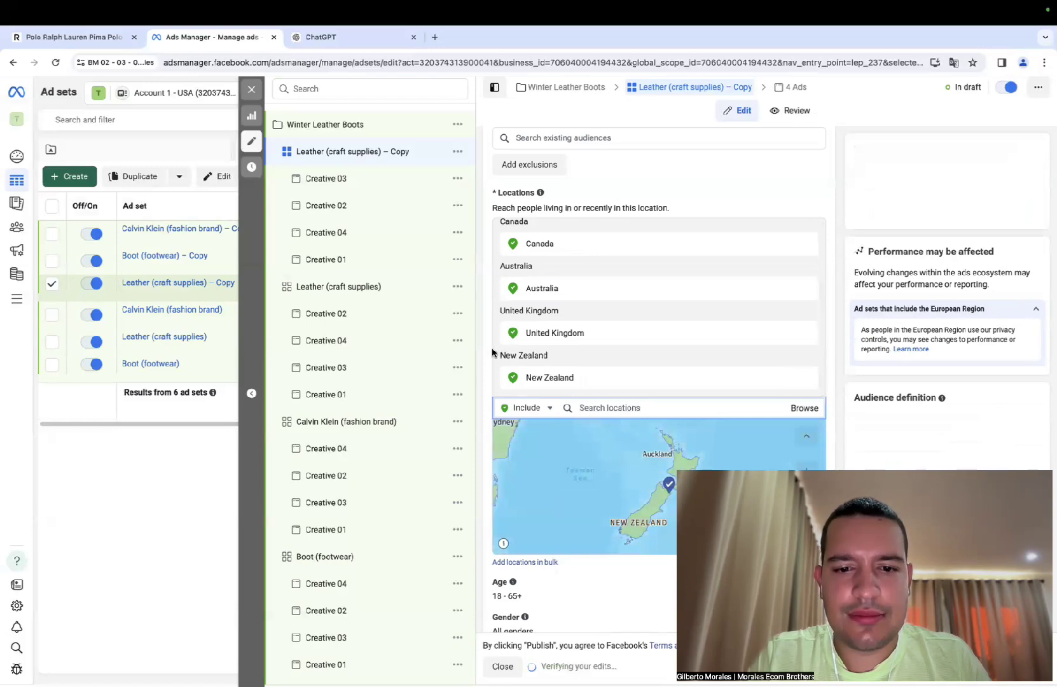
pyautogui.scroll(-5, 604, 330)
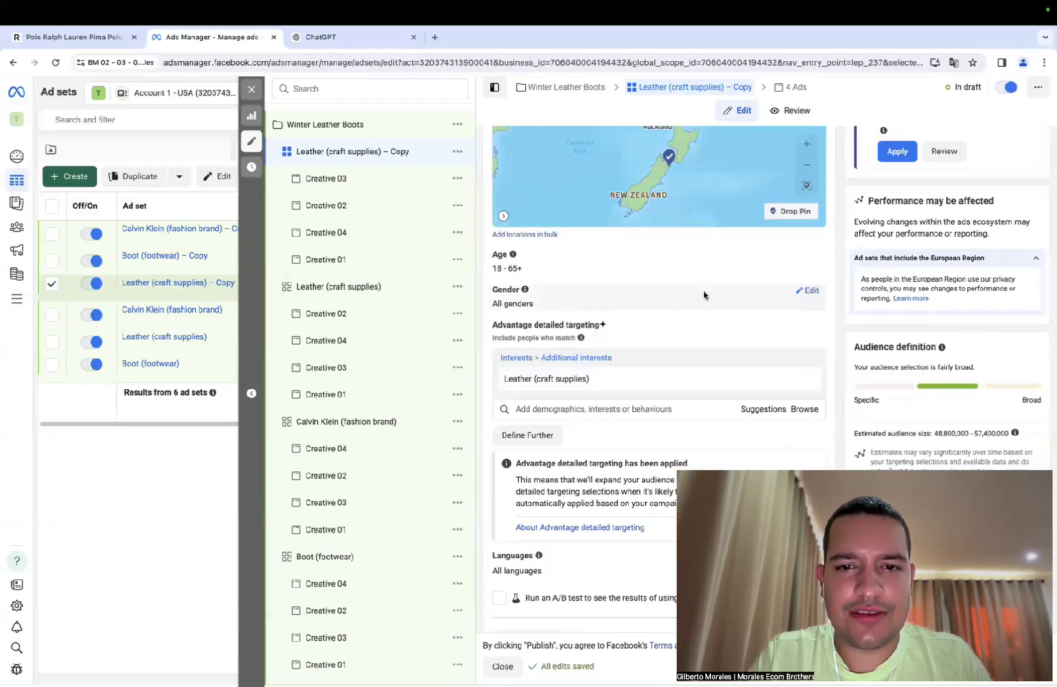
pyautogui.scroll(5, 845, 267)
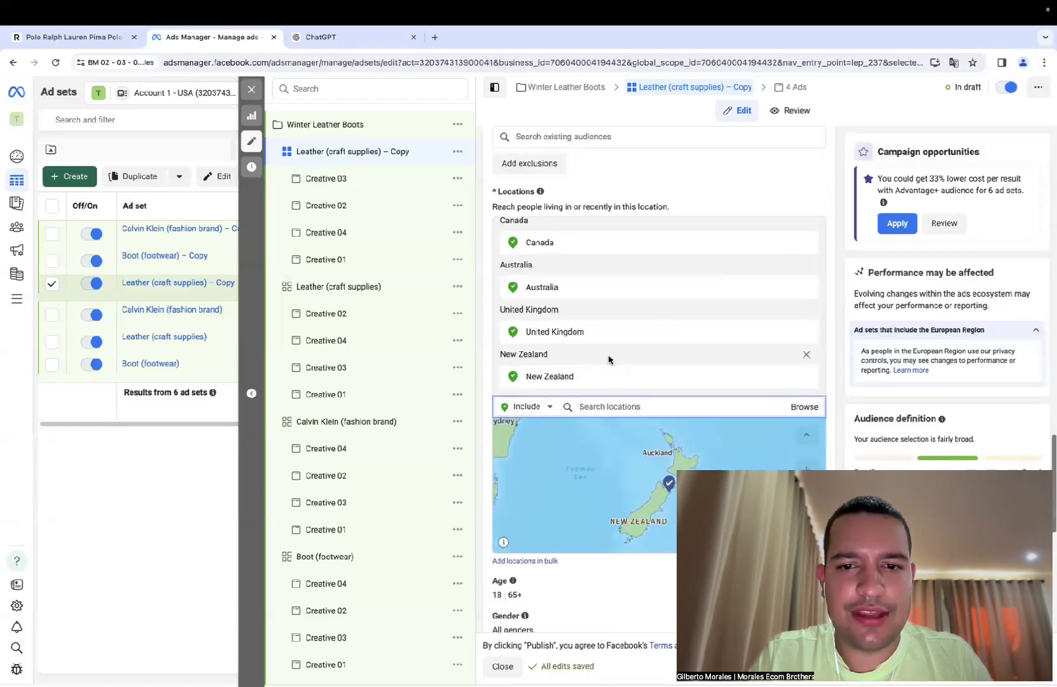
pyautogui.scroll(2, 592, 332)
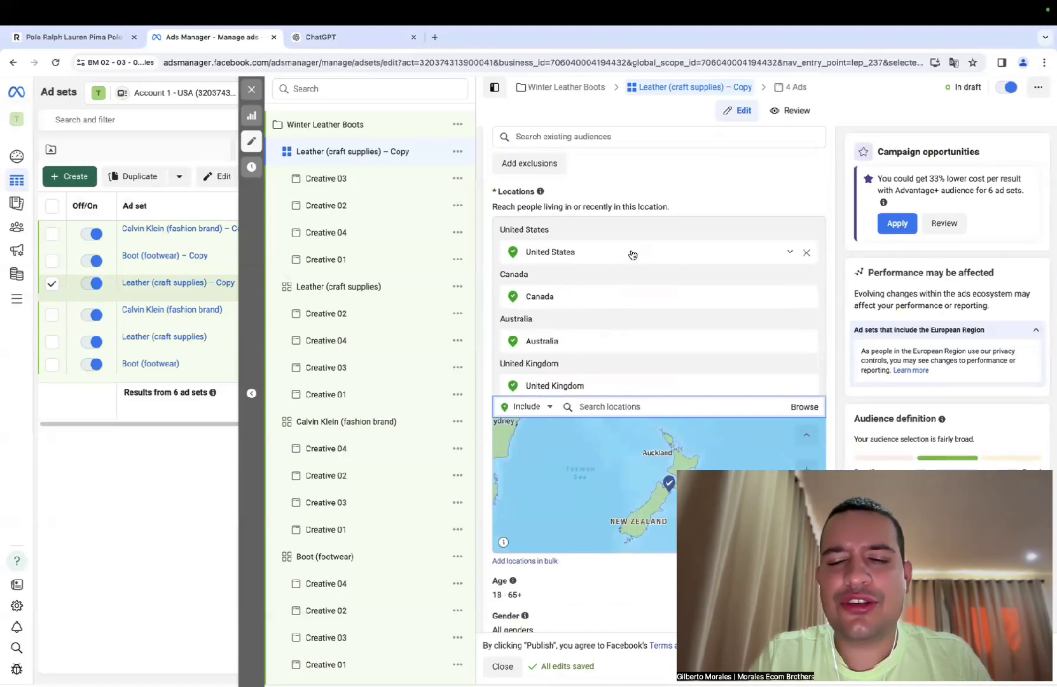
pyautogui.scroll(-2, 649, 313)
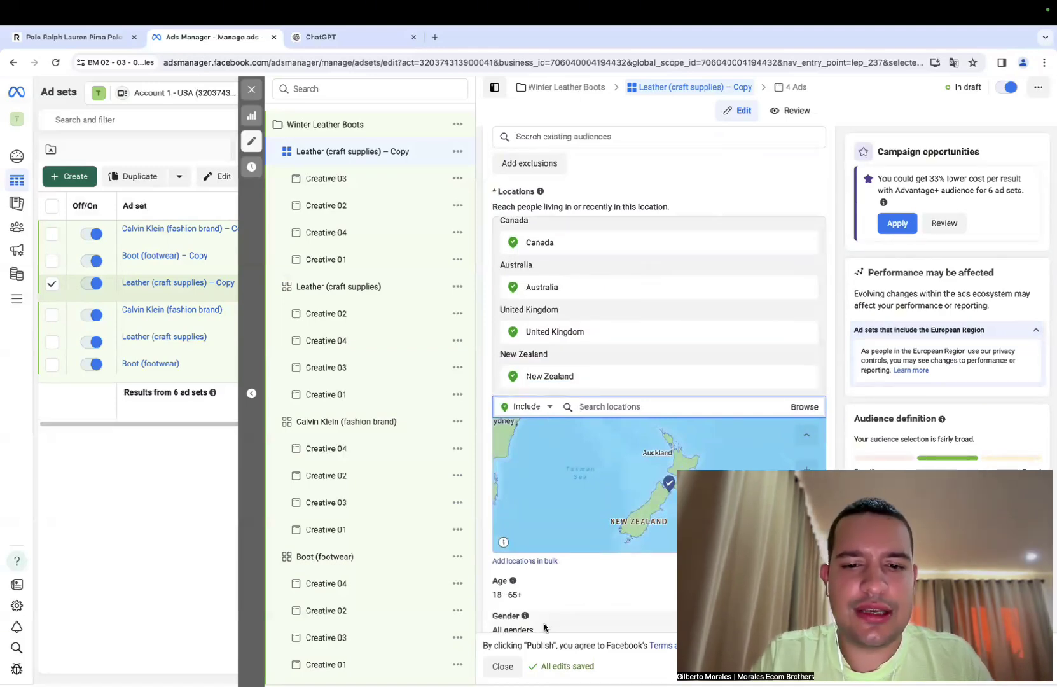
# Step: Rename the ad set as Leather (craft supplies) – Big 5 Countries and copy the Big 5 Countries suffix
pyautogui.scroll(15, 834, 188)
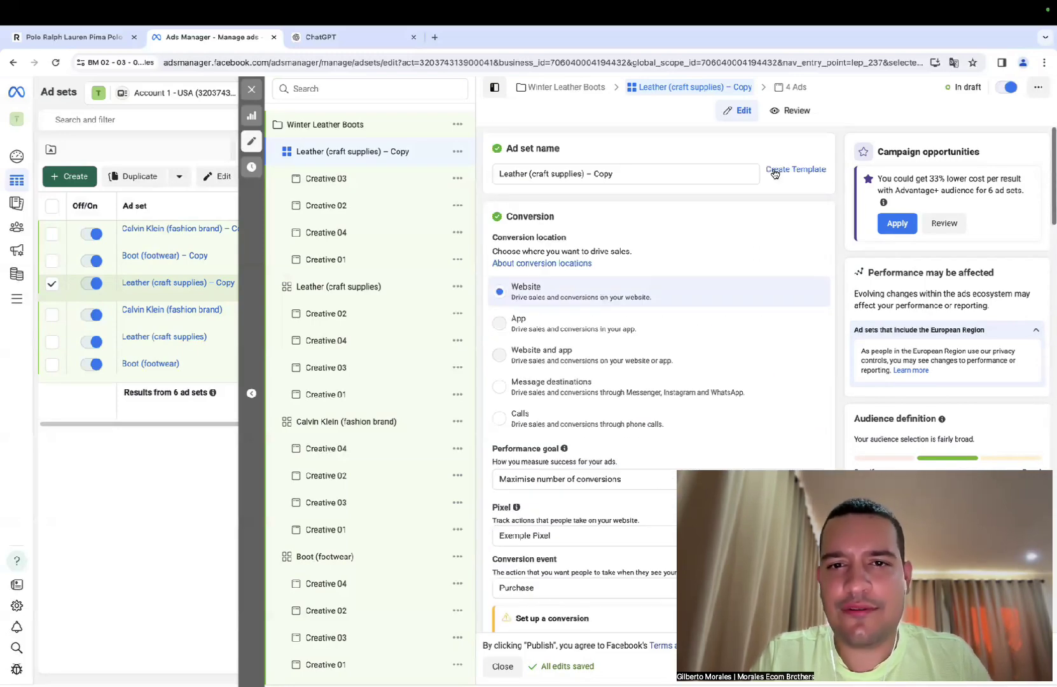
pyautogui.doubleClick(600, 173)
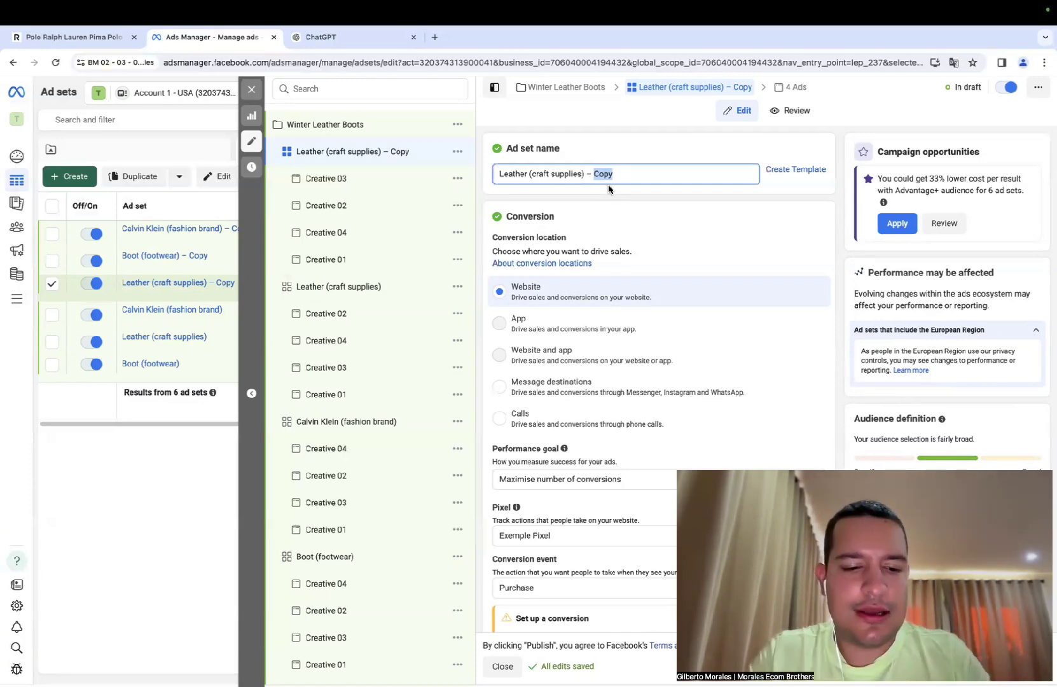
pyautogui.click(609, 189)
pyautogui.write('Big 5 Countries')
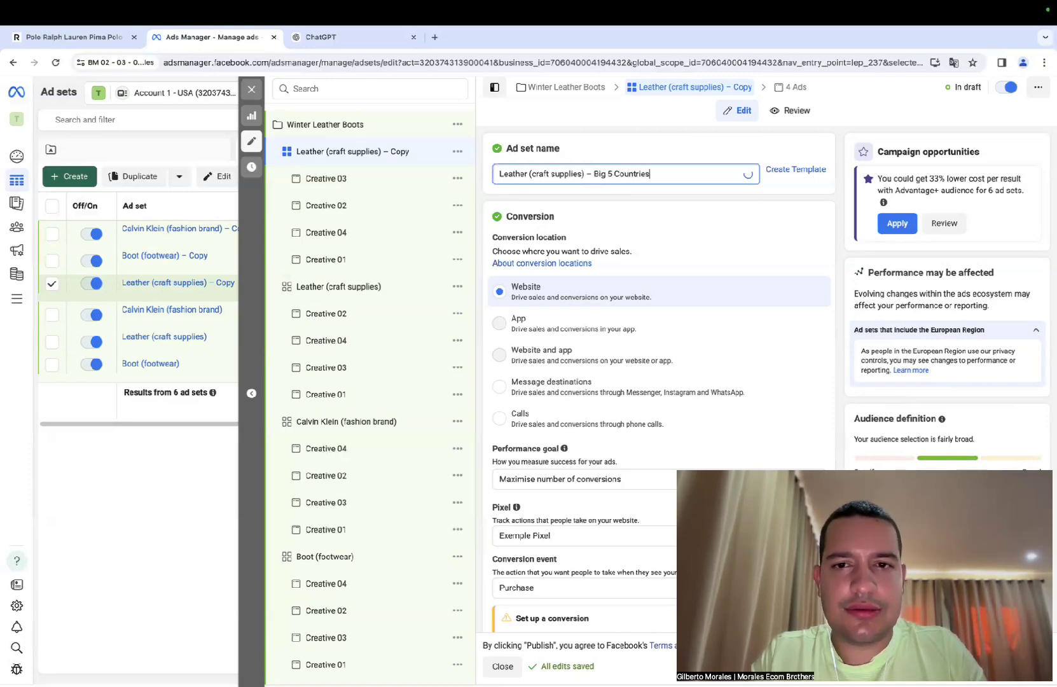
pyautogui.moveTo(593, 175); pyautogui.dragTo(650, 175)
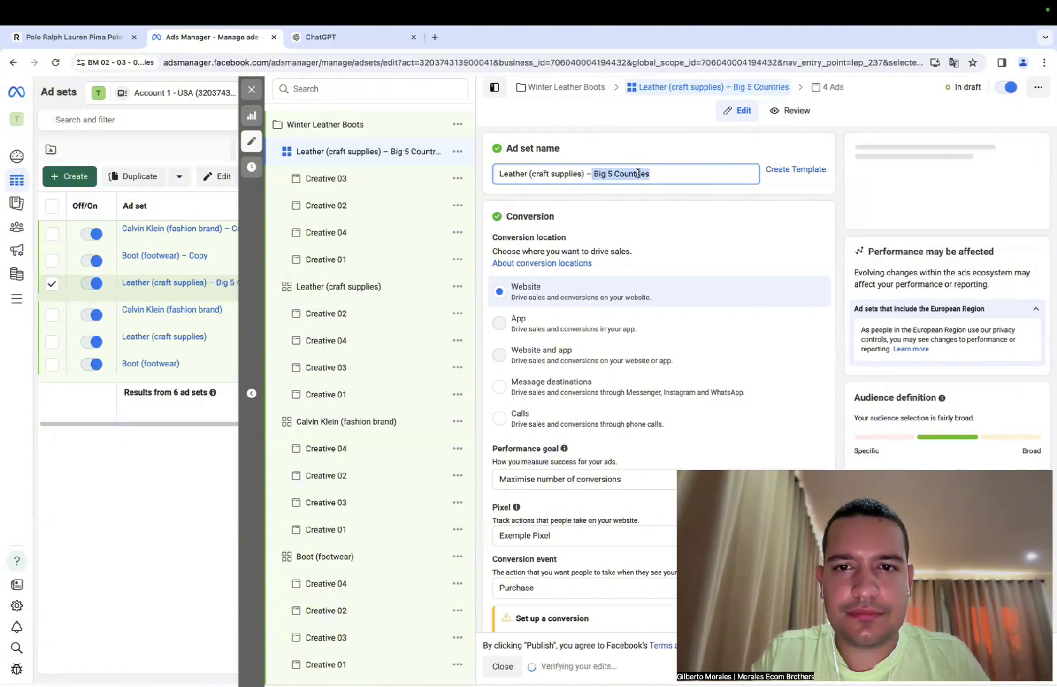
pyautogui.rightClick(640, 176)
pyautogui.click(656, 265)
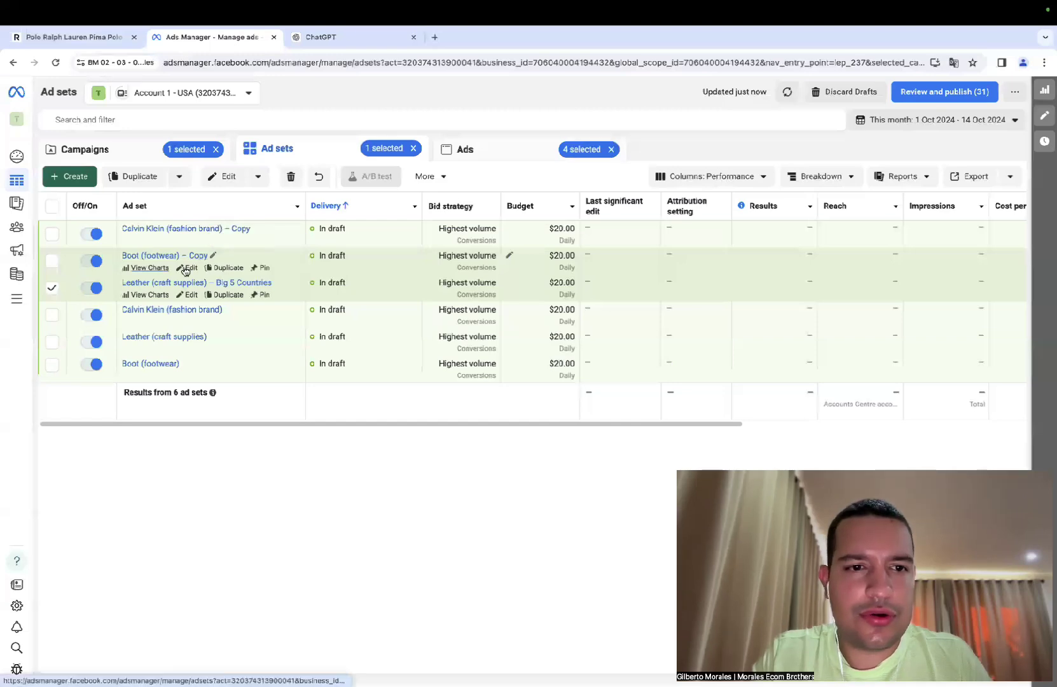
# Step: Rename the Boot (footwear) – Copy ad set as Boot (footwear) – Big 5 Countries
pyautogui.click(188, 268)
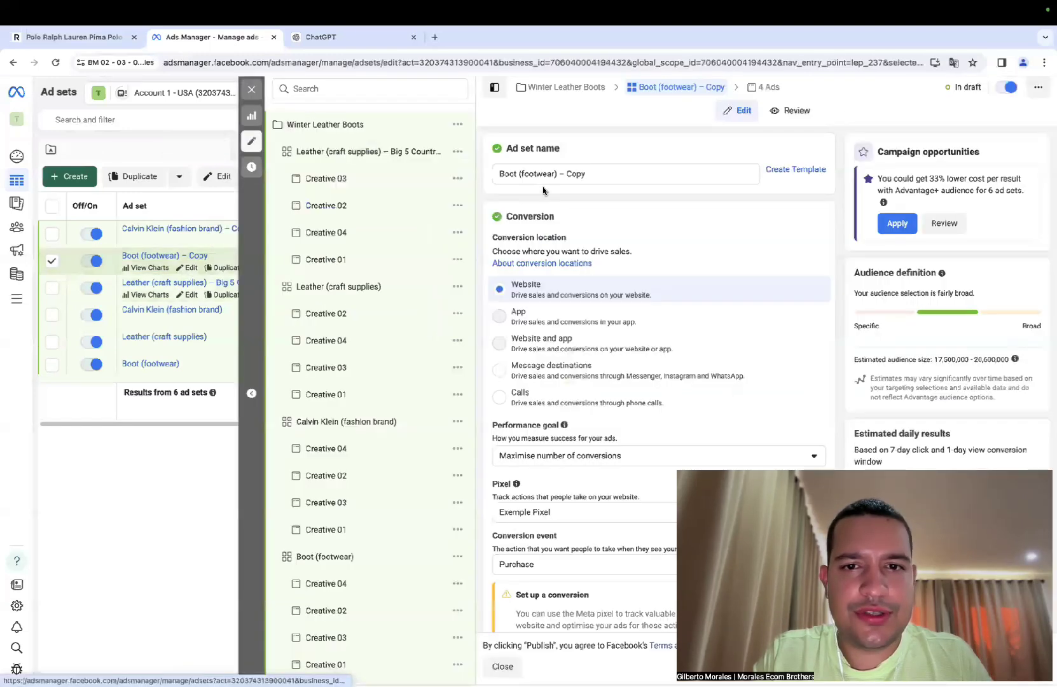
pyautogui.click(561, 174)
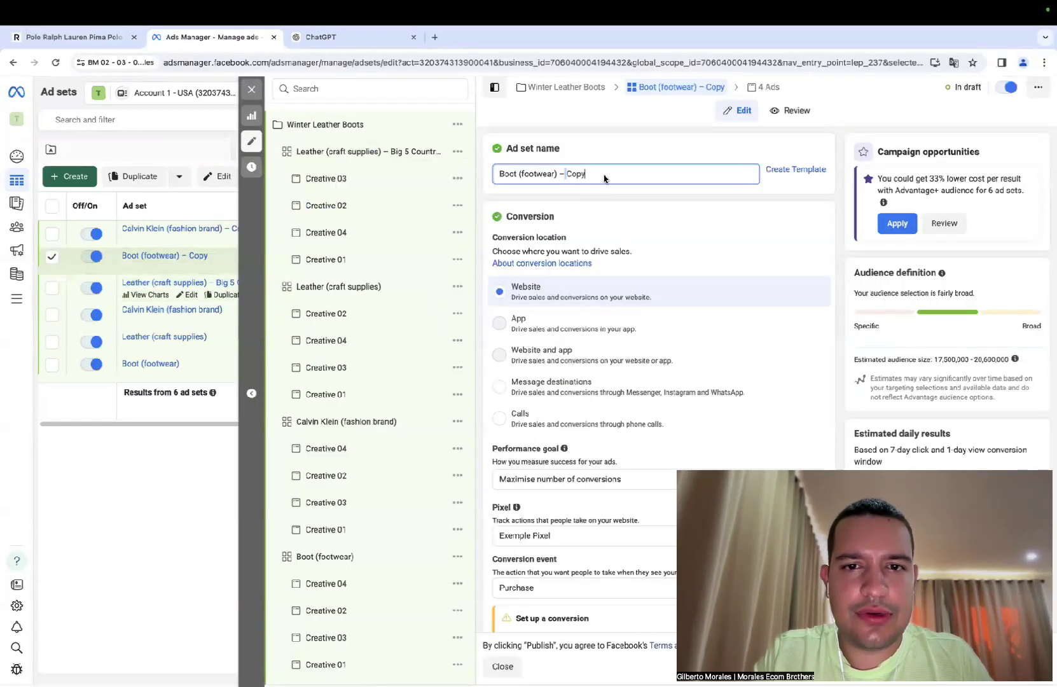
pyautogui.doubleClick(575, 173)
pyautogui.hotkey('ctrl', 'v')
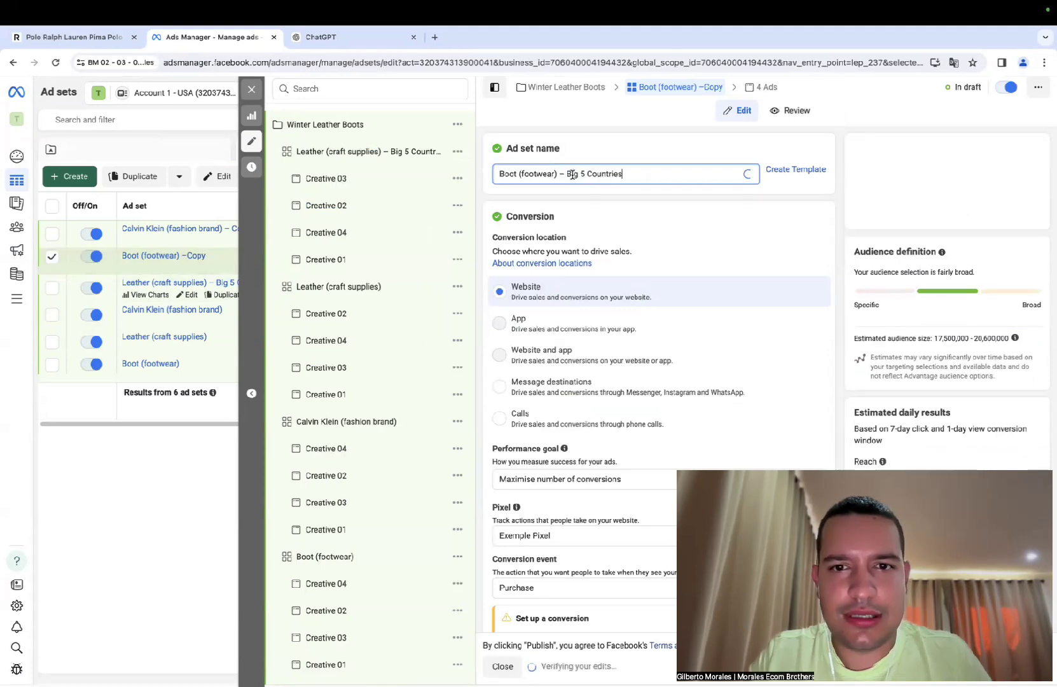
pyautogui.scroll(-10, 568, 229)
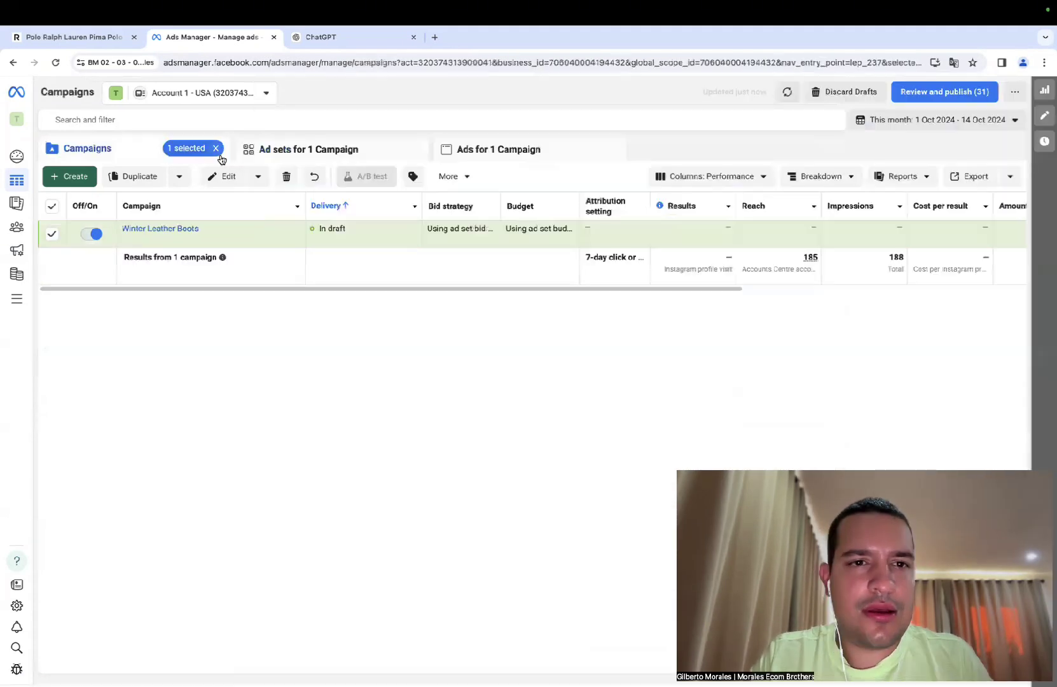
# Step: Clear the campaign selection to review all drafted ad sets and their ads, and reselect the Winter Leather Boots campaign
pyautogui.click(218, 151)
pyautogui.moveTo(231, 245)
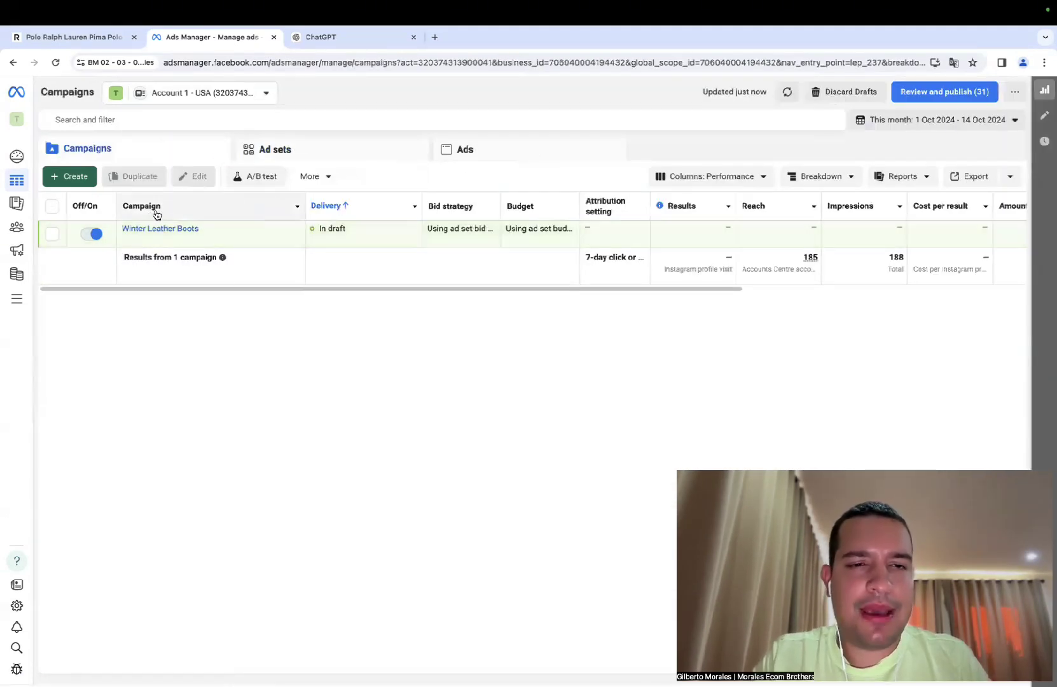
pyautogui.click(273, 150)
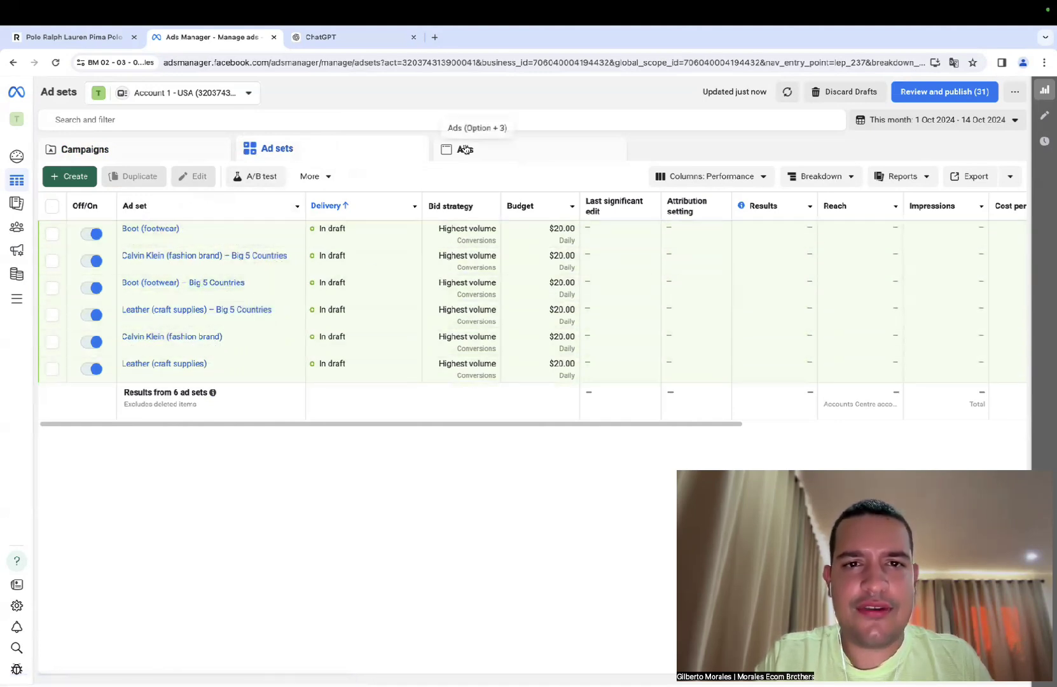
pyautogui.click(466, 149)
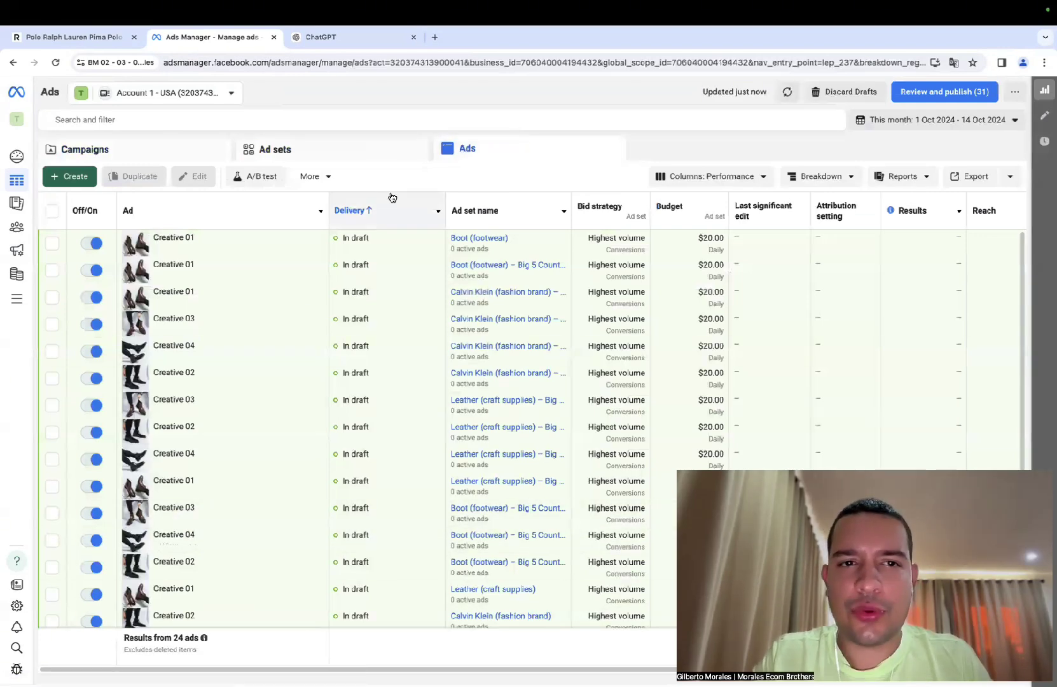
pyautogui.click(364, 160)
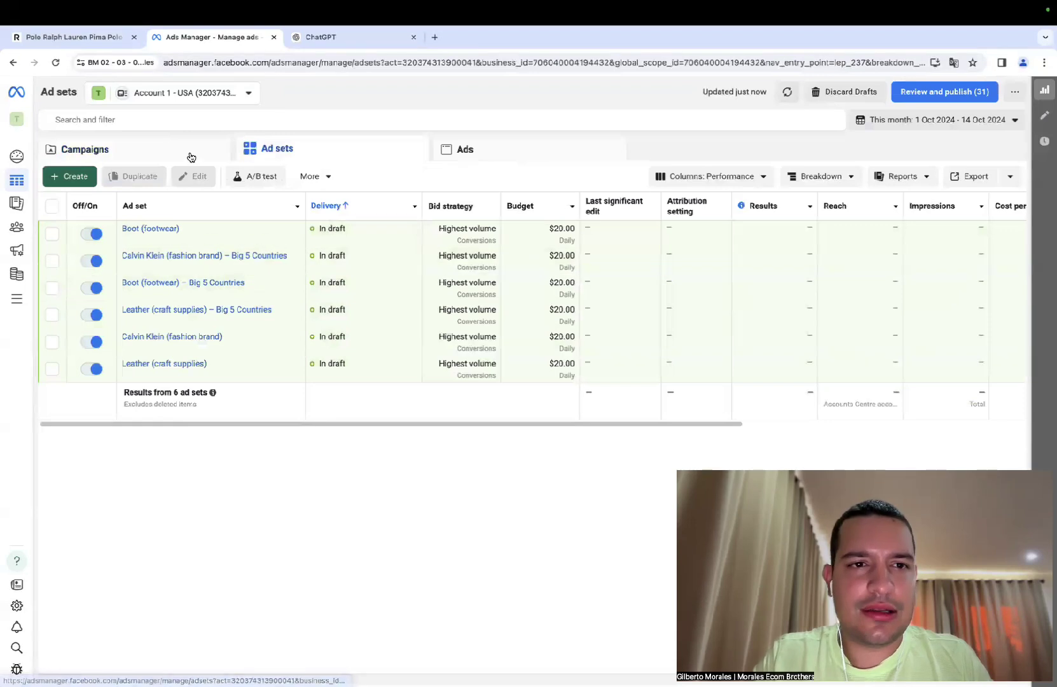
pyautogui.click(202, 158)
pyautogui.click(52, 234)
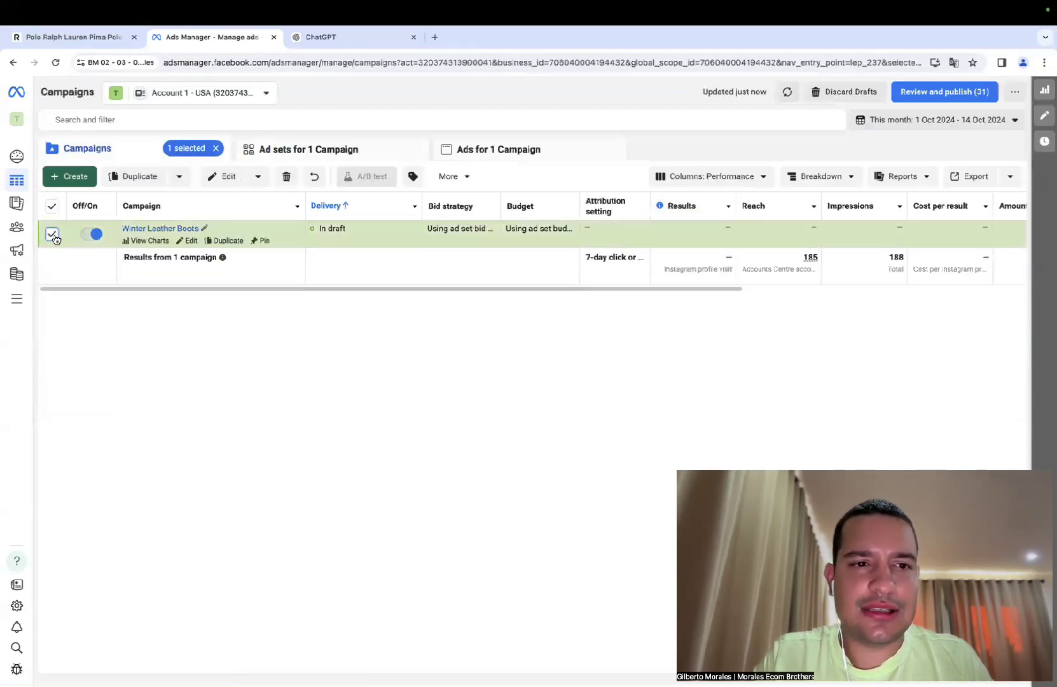